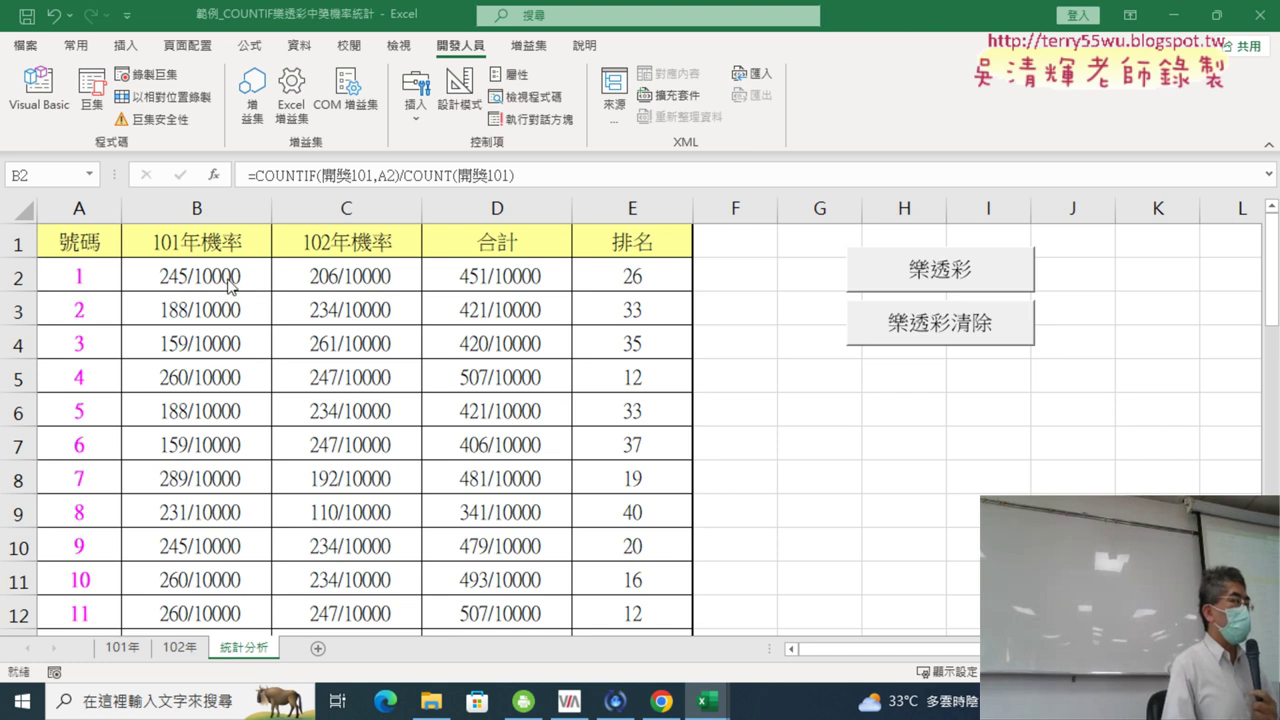
- Check the B2 and C2 formulas, clear and refill the lottery table, then open Visual Basic
click(230, 280)
click(332, 279)
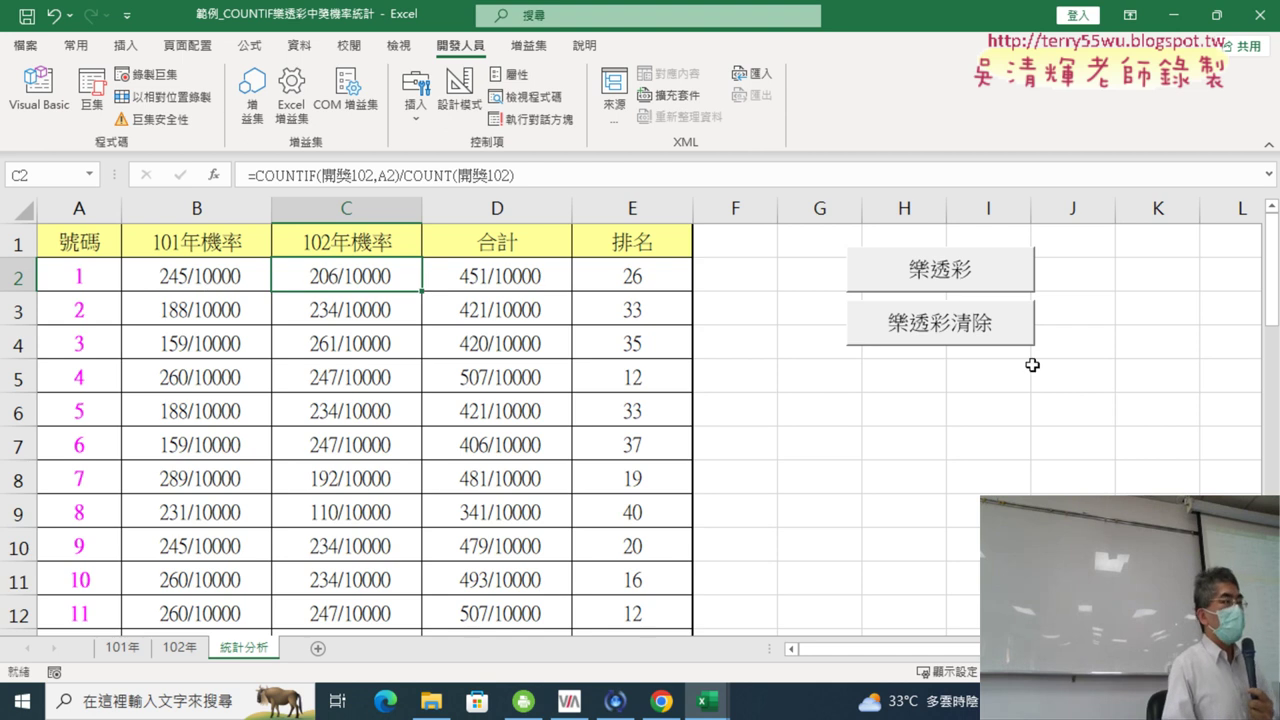
click(995, 340)
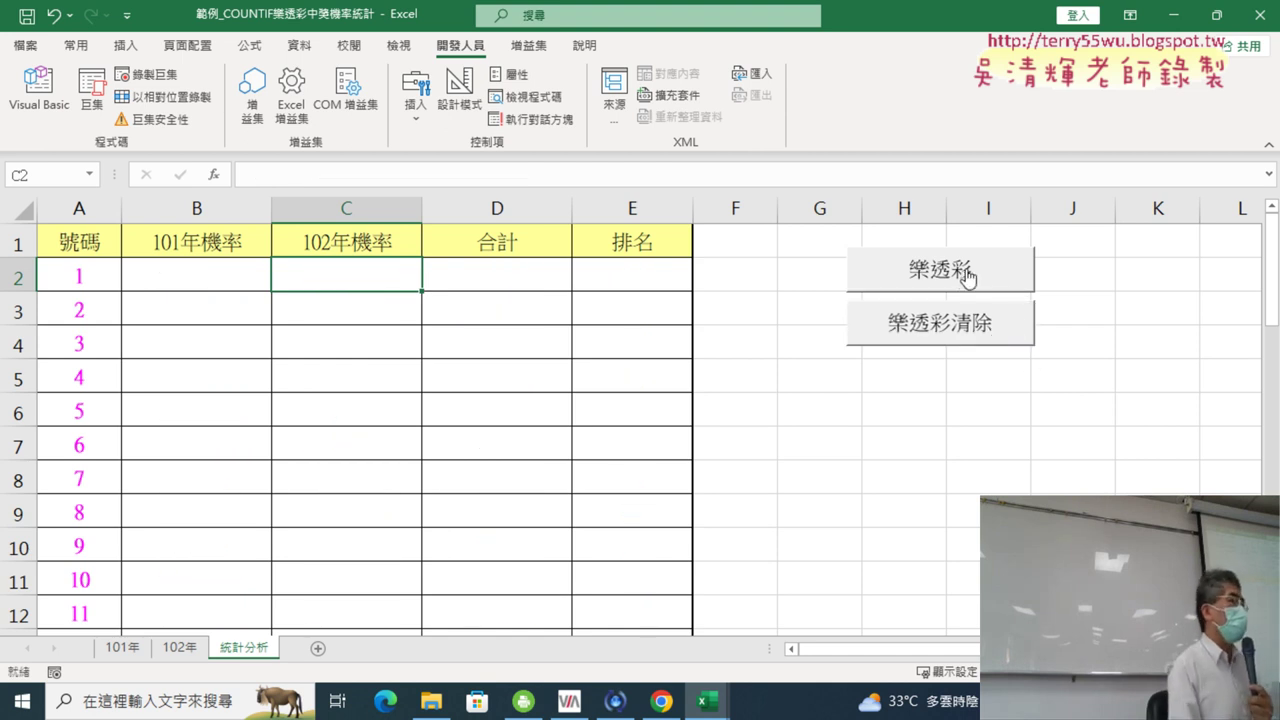
click(967, 279)
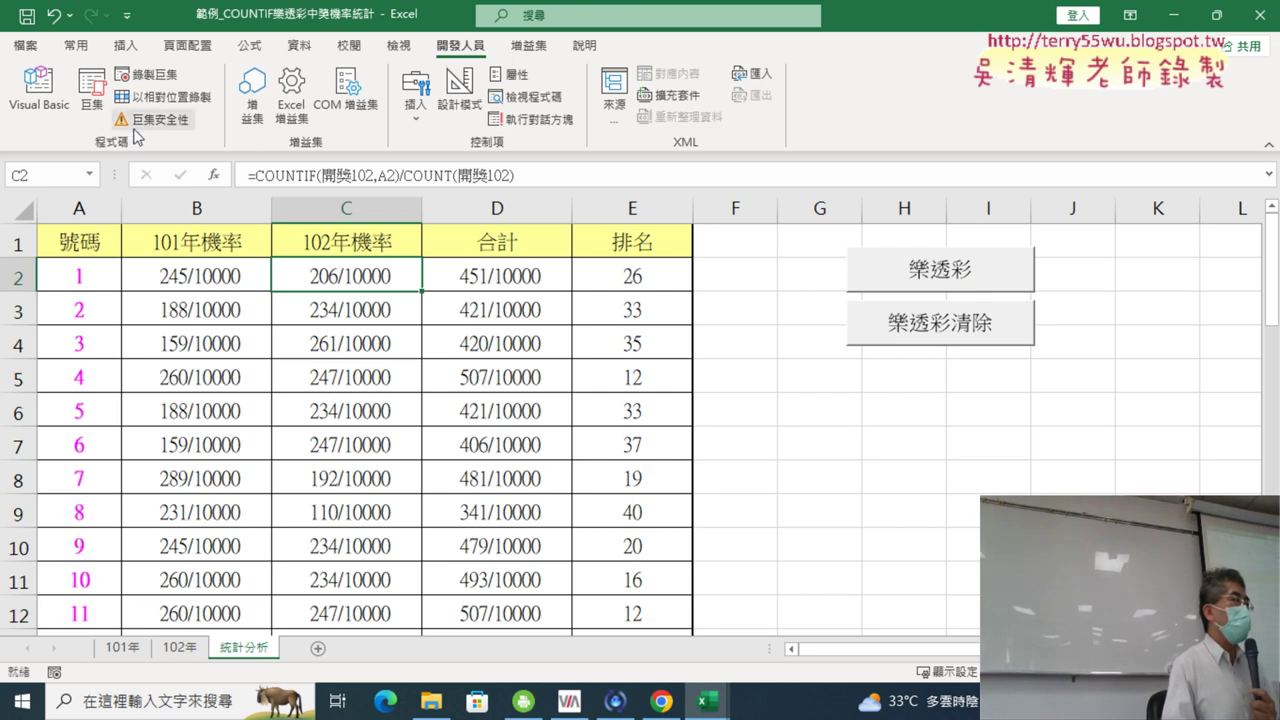
click(38, 88)
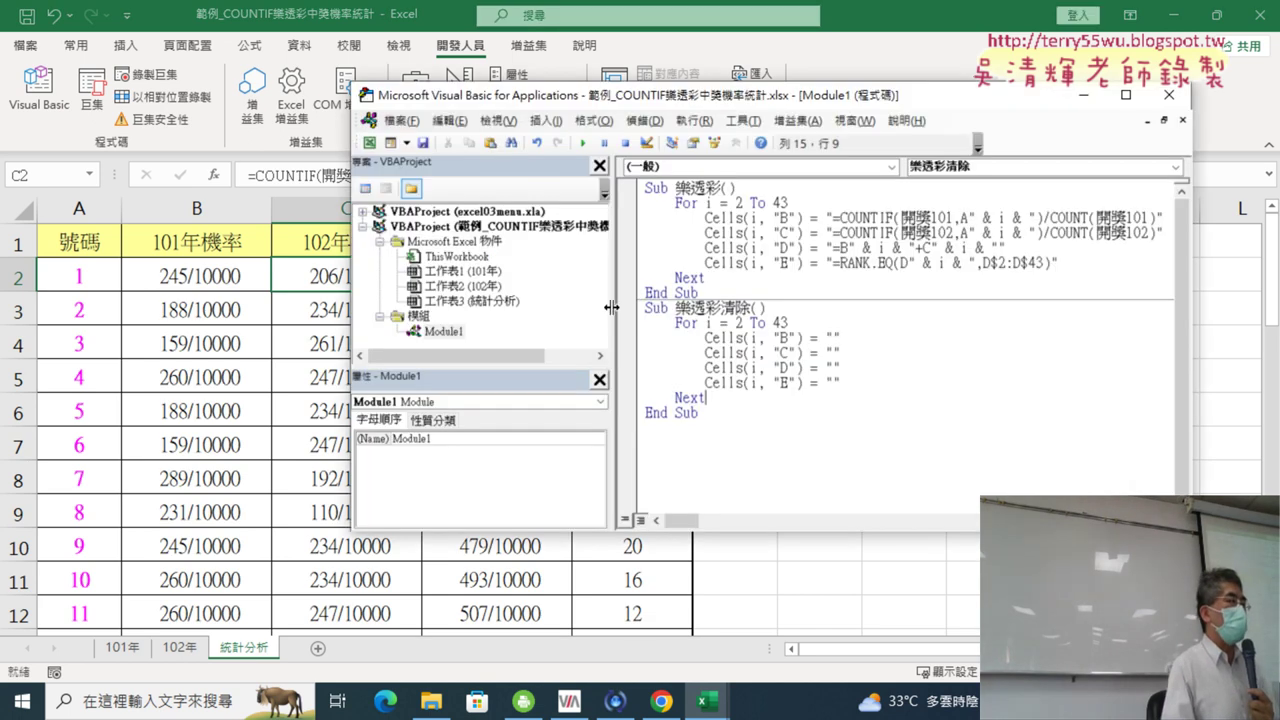
drag(611, 307, 478, 305)
drag(664, 205, 493, 205)
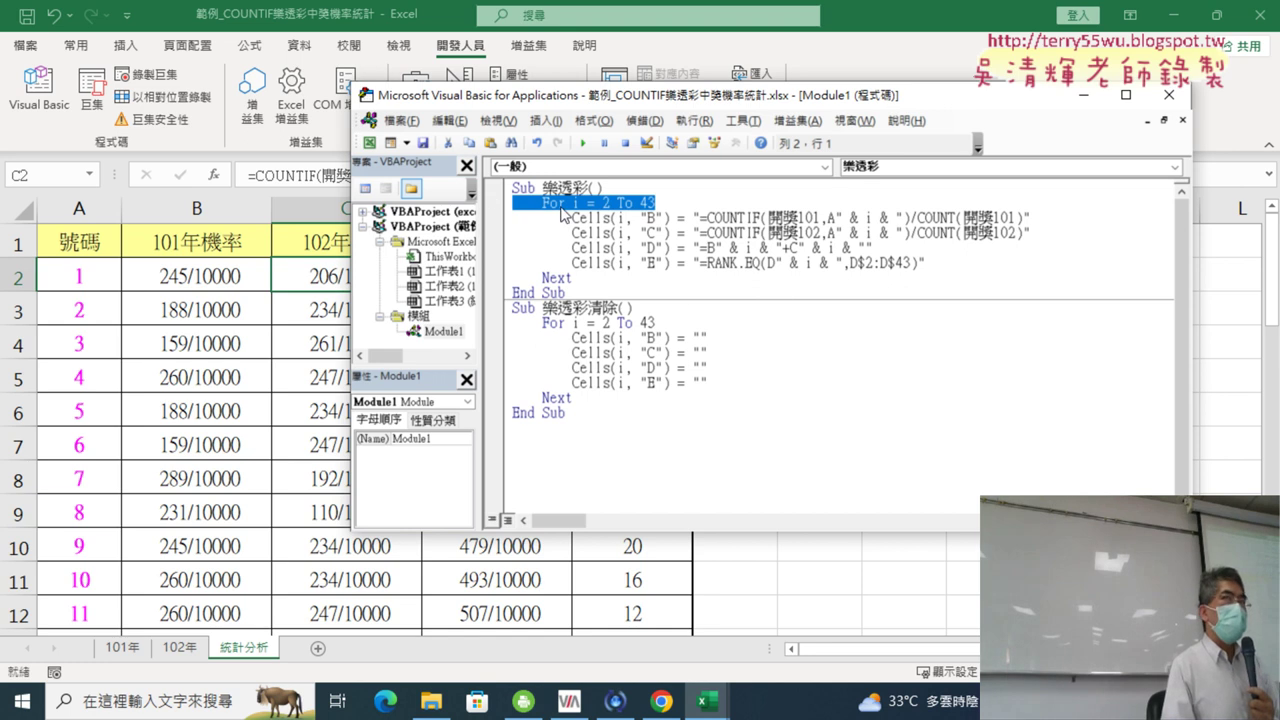
click(664, 204)
drag(663, 204, 641, 204)
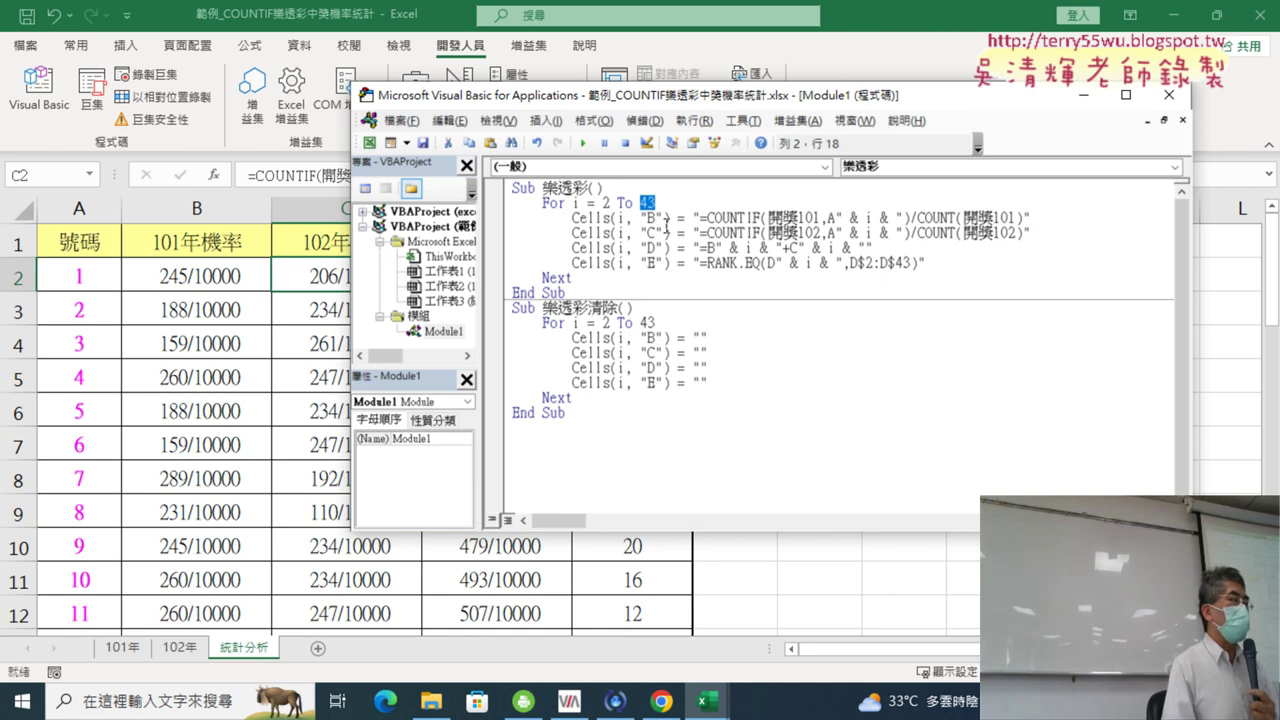
key(alt+F11)
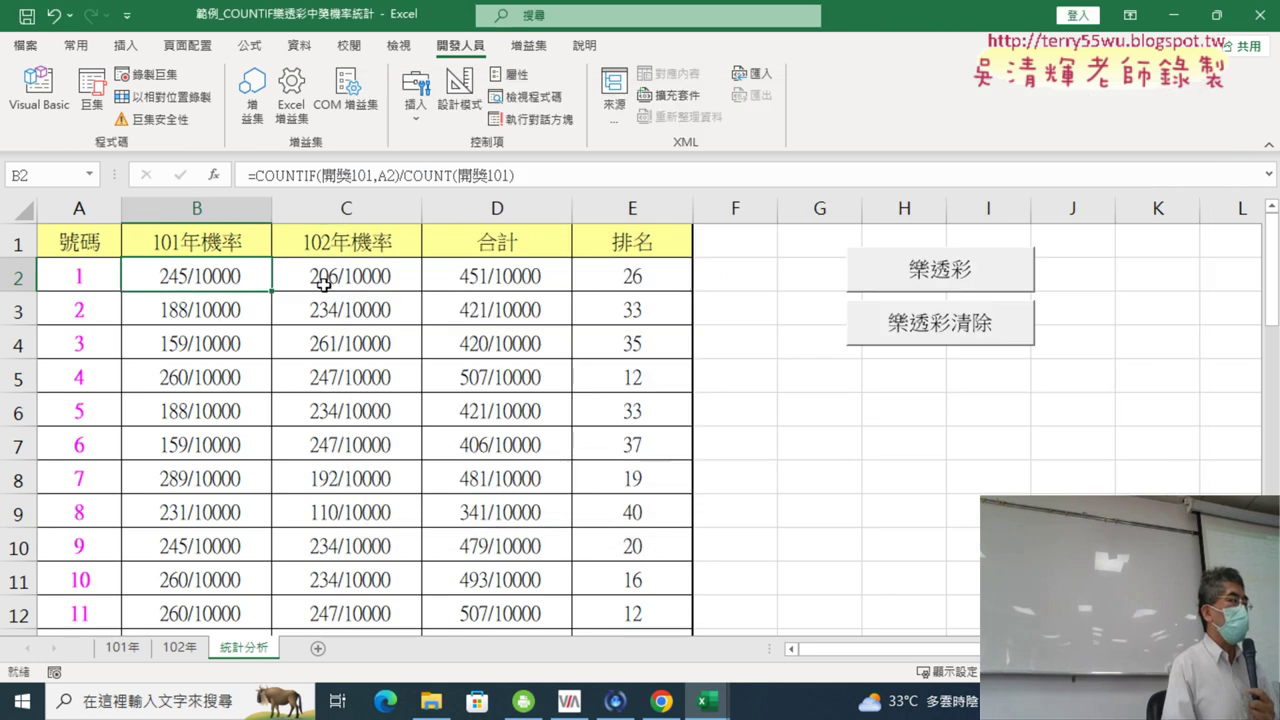
click(540, 280)
click(615, 278)
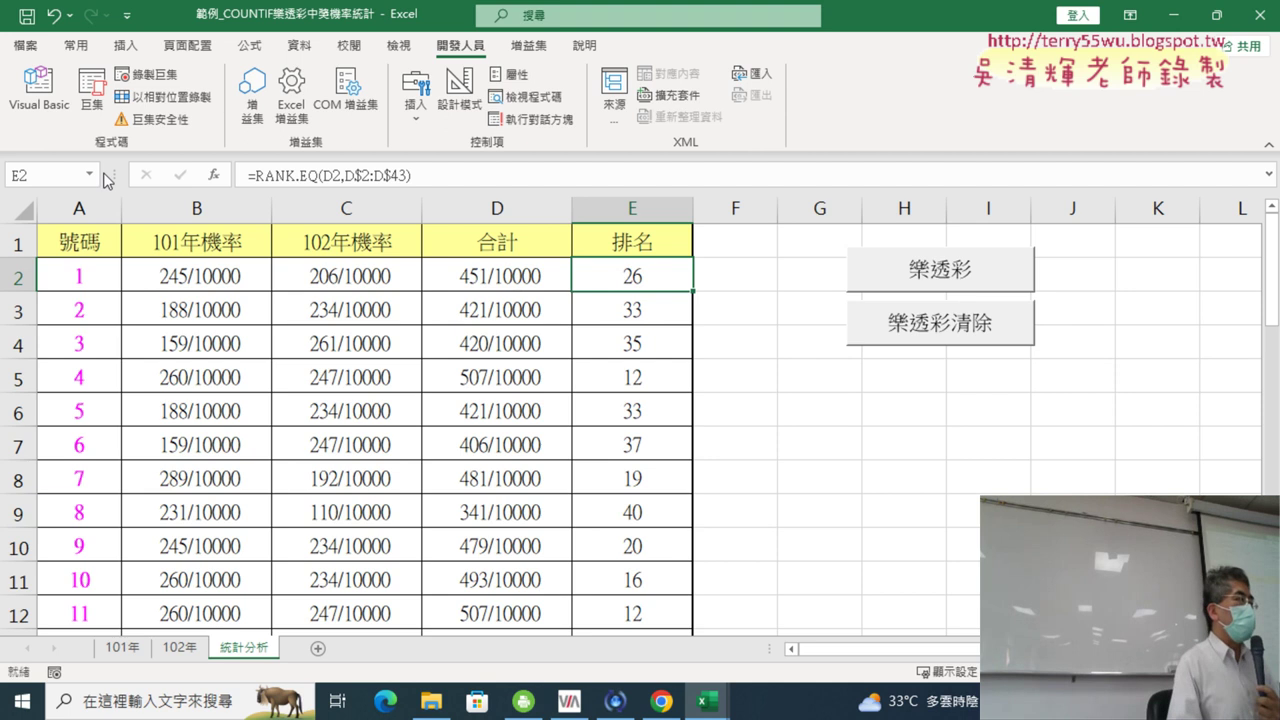
click(40, 92)
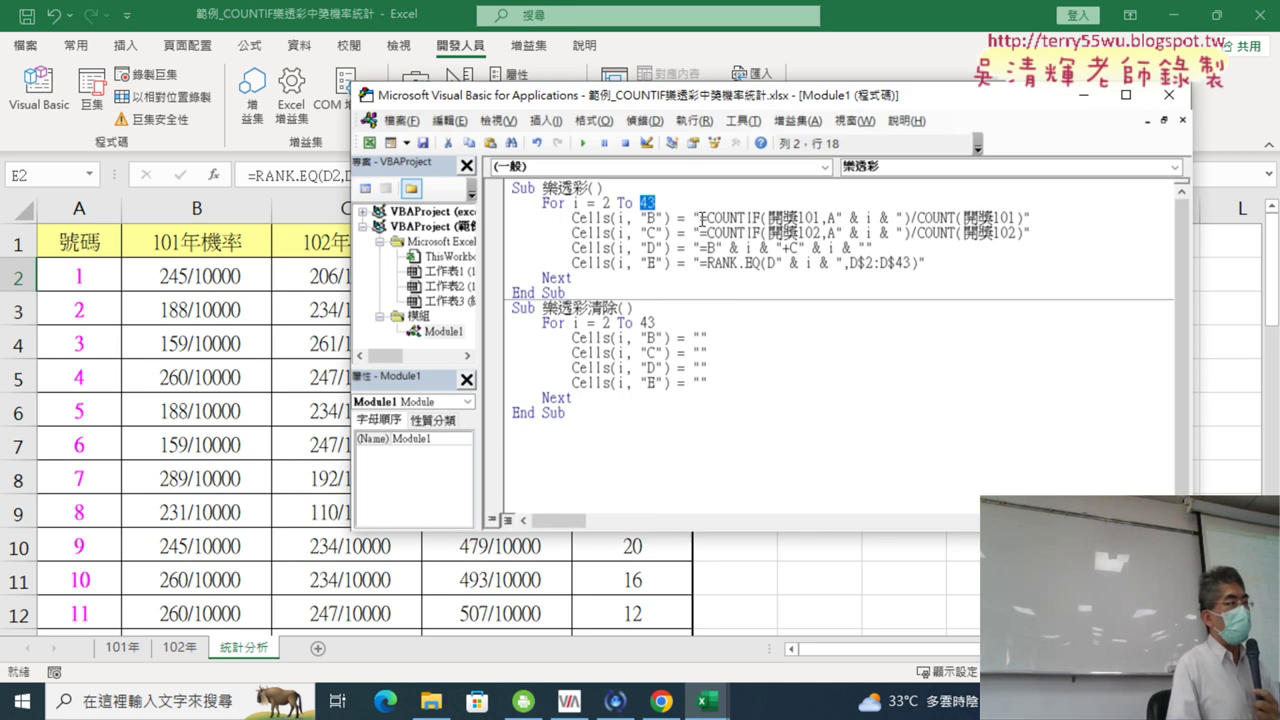
drag(701, 218, 1026, 218)
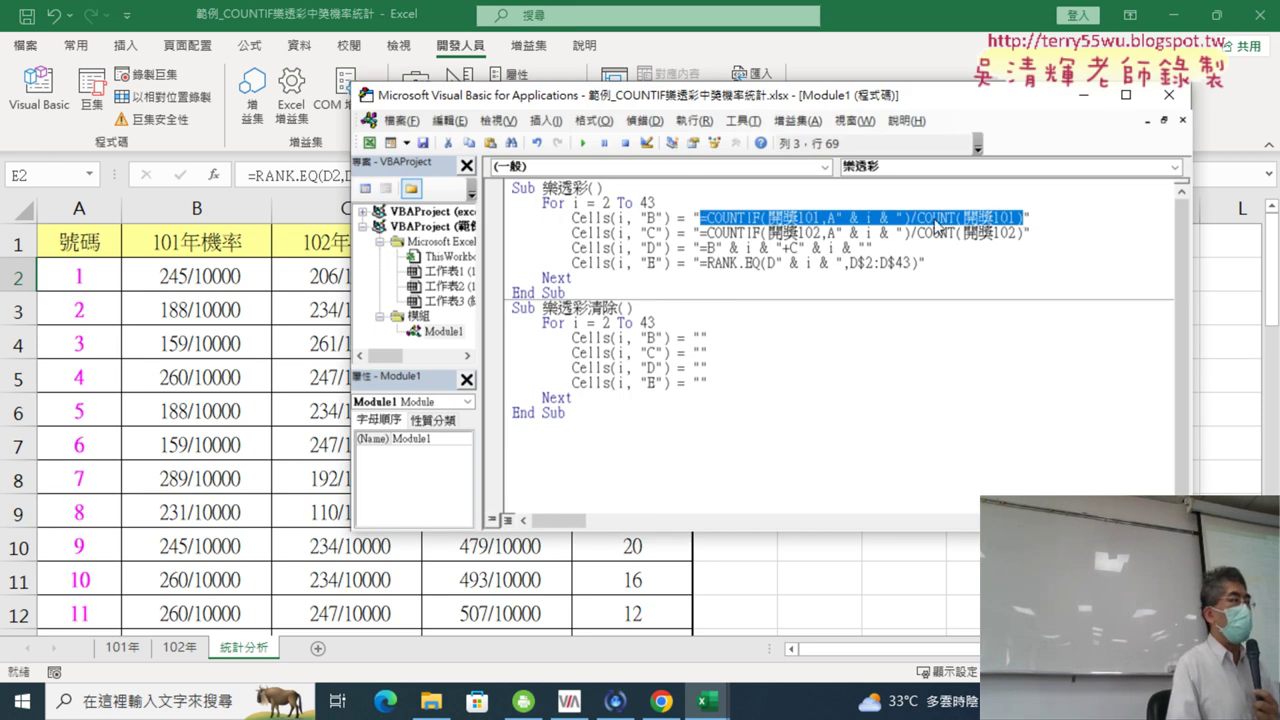
click(190, 316)
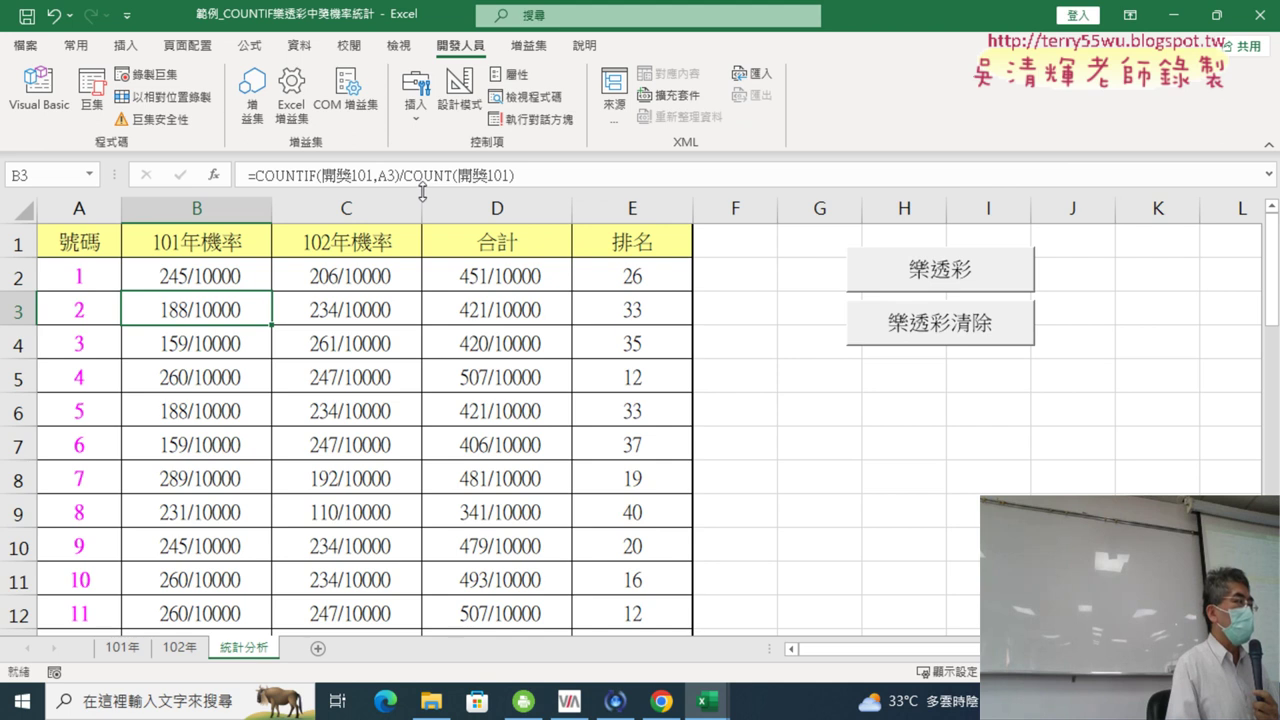
click(215, 343)
click(214, 284)
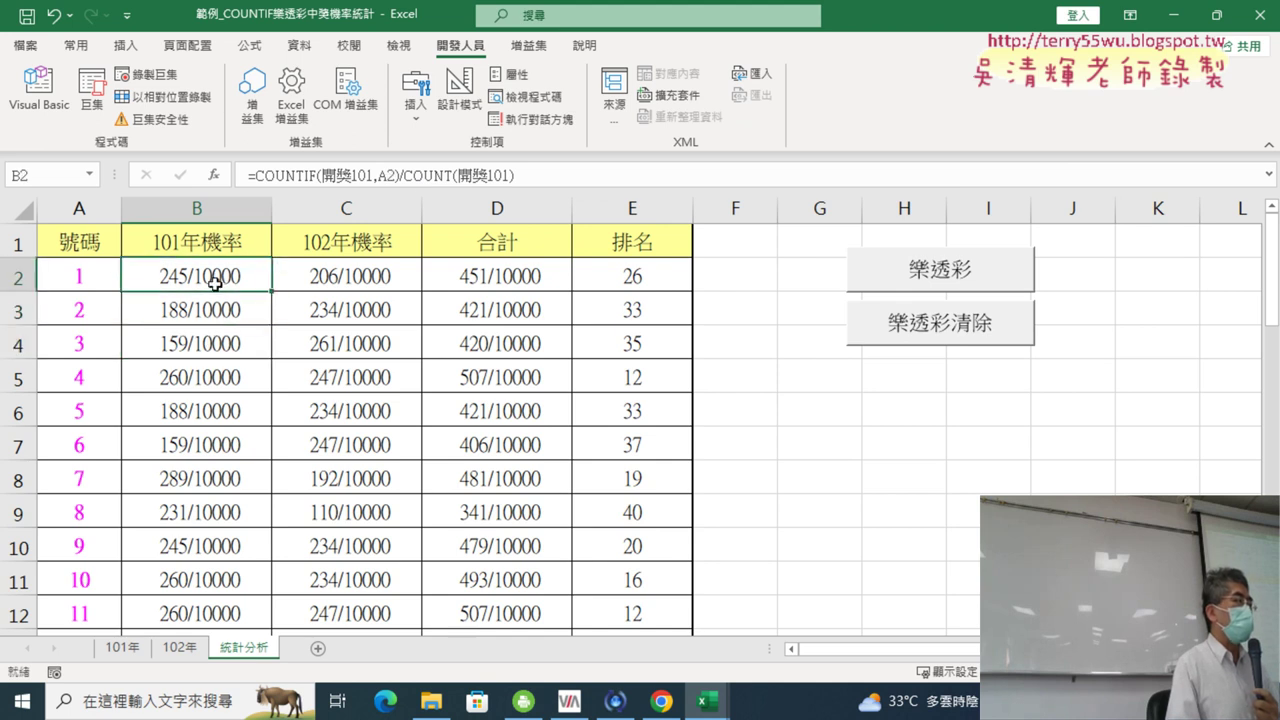
click(22, 88)
click(895, 233)
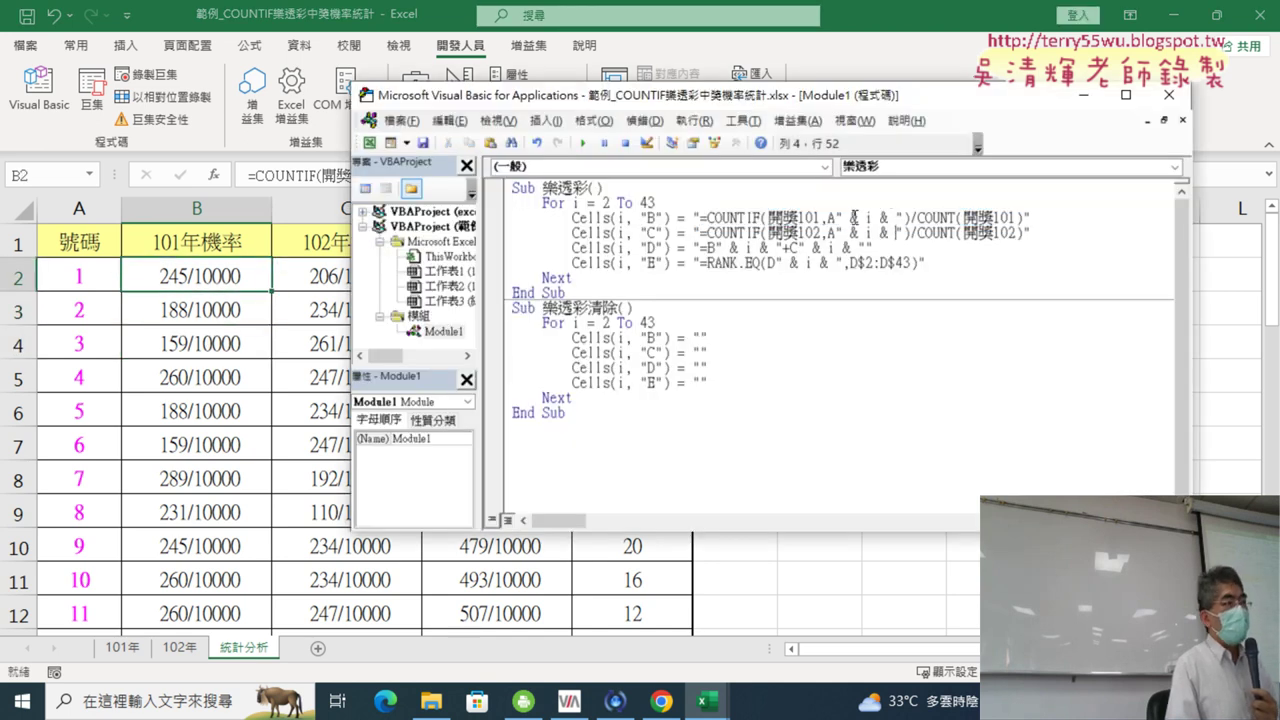
drag(836, 217, 906, 217)
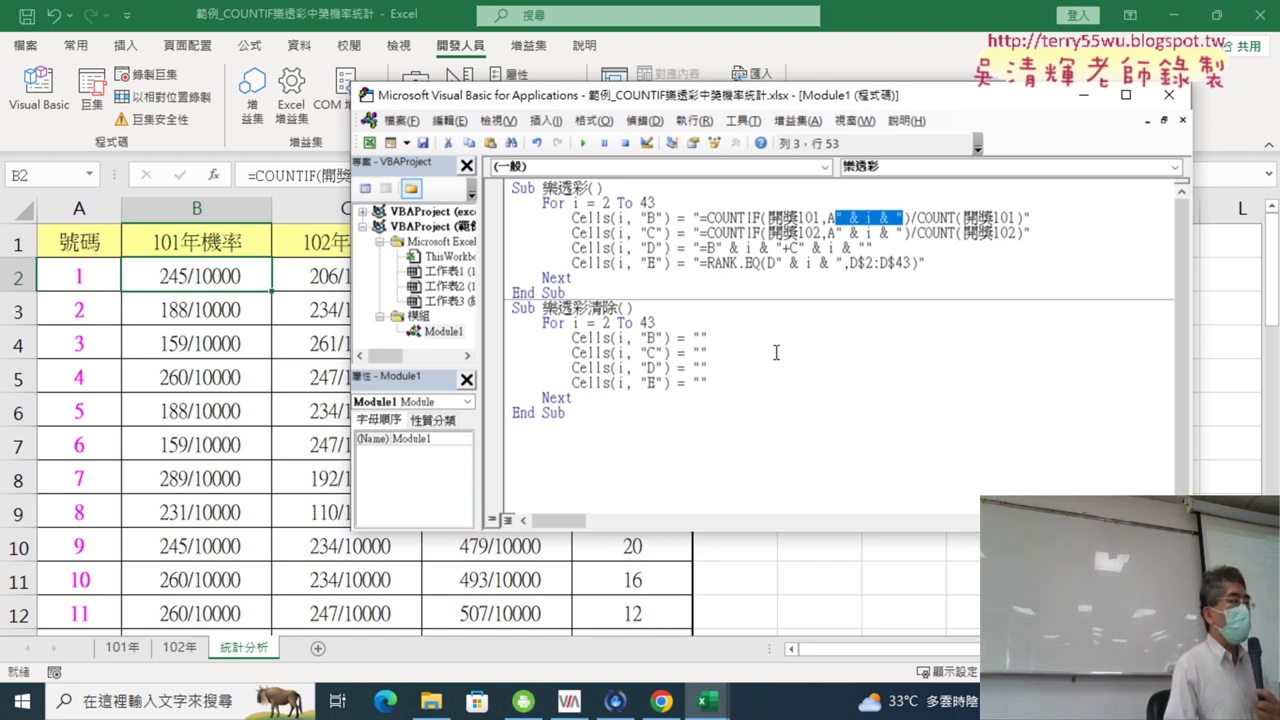
drag(656, 415, 497, 190)
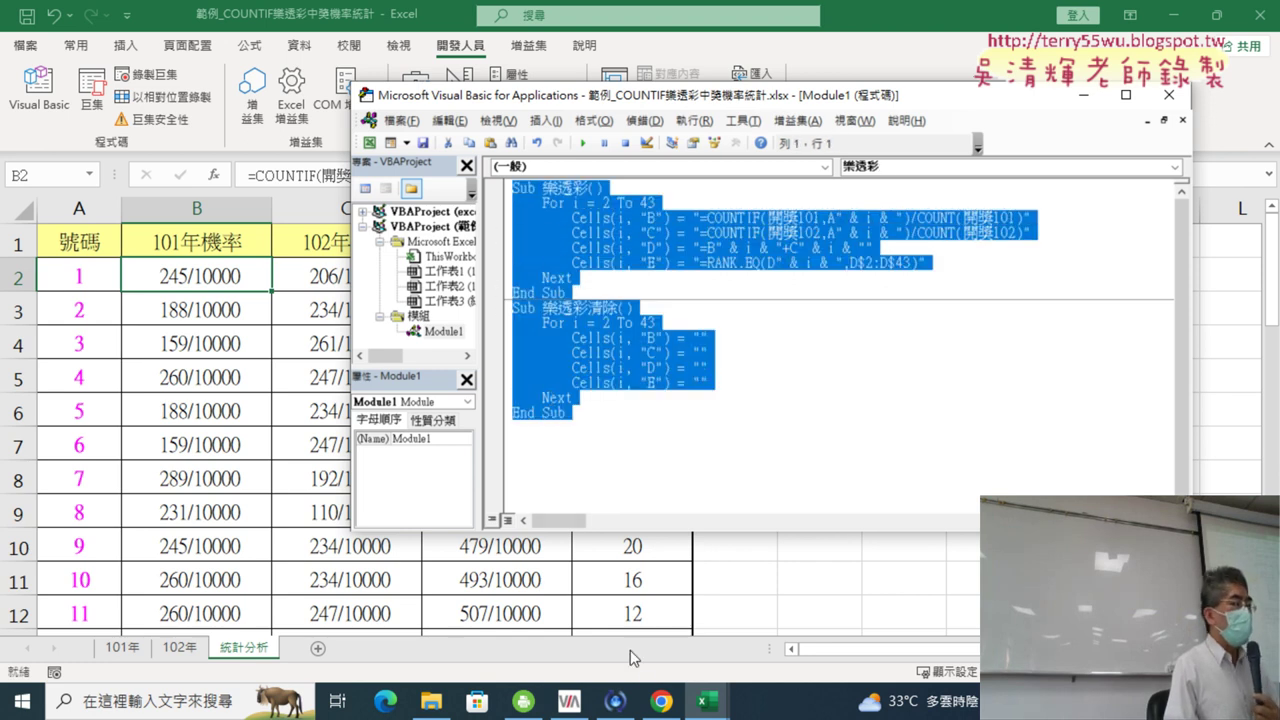
mouse_move(661, 701)
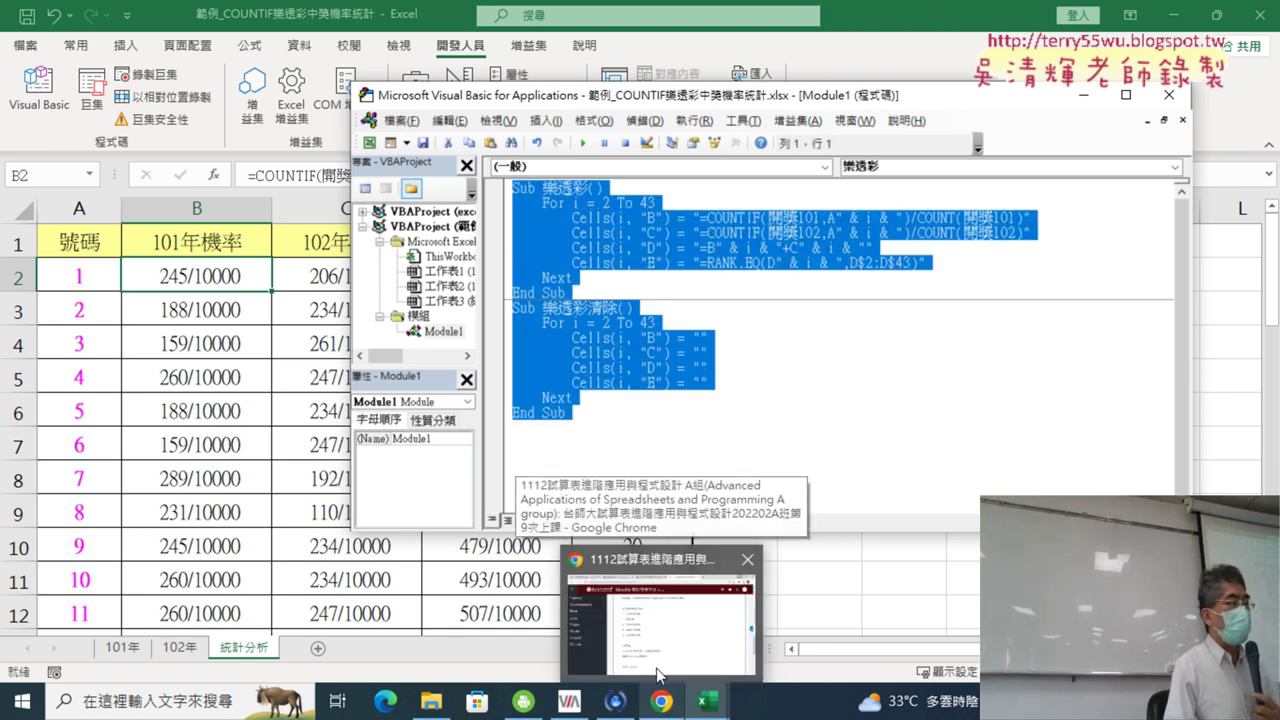
click(615, 655)
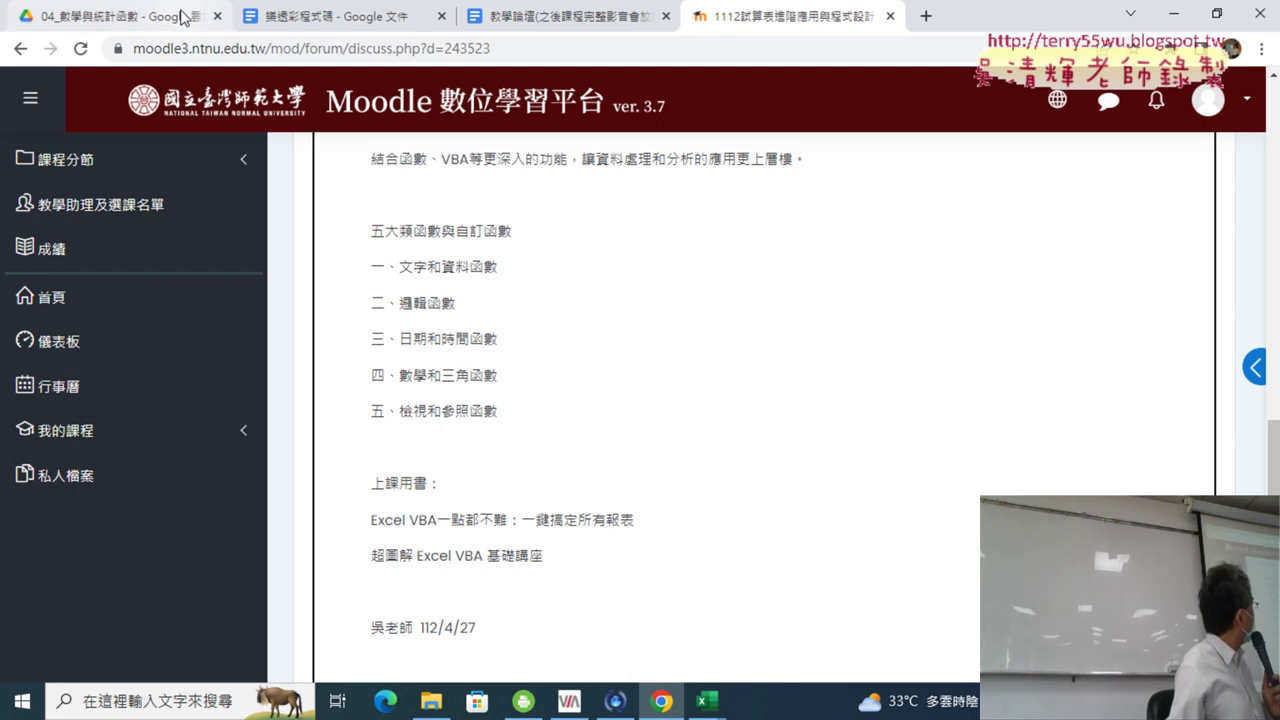
- Review the finished-screen table in the 樂透彩程式碼 notes, then return to the Excel sheet
click(330, 17)
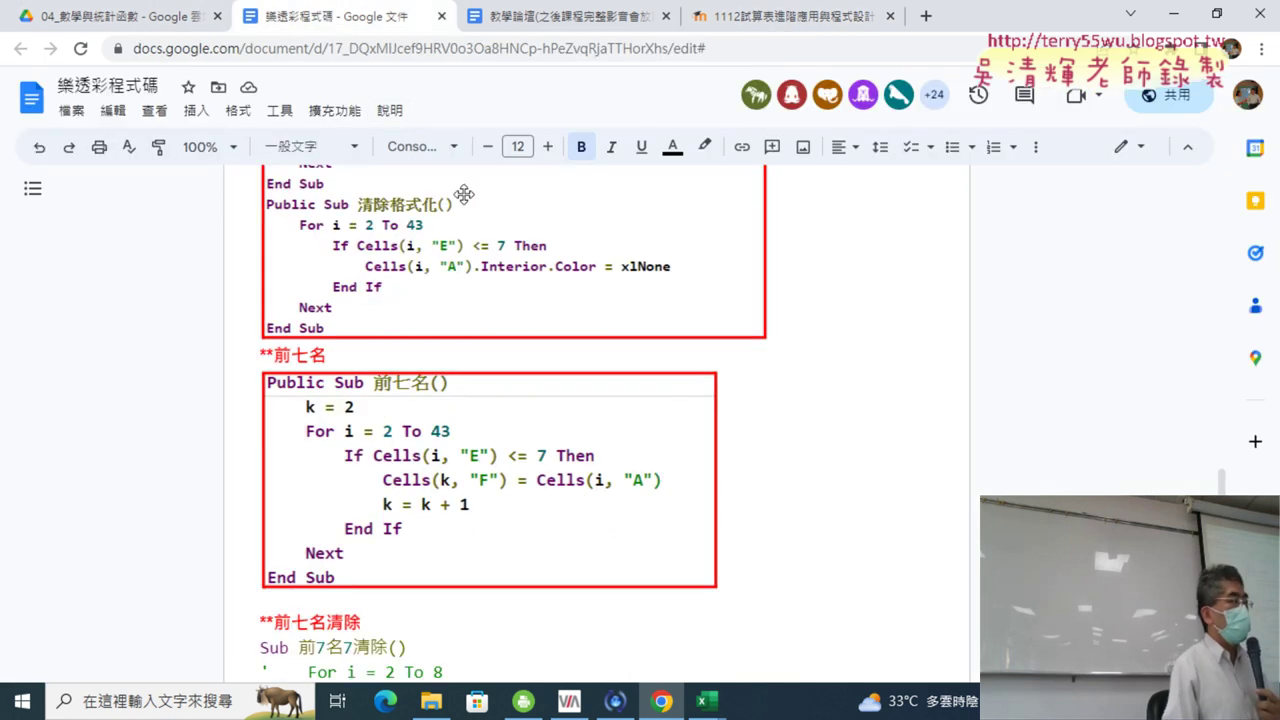
scroll(790, 358, up, 5)
scroll(790, 358, up, 5)
scroll(790, 358, up, 5)
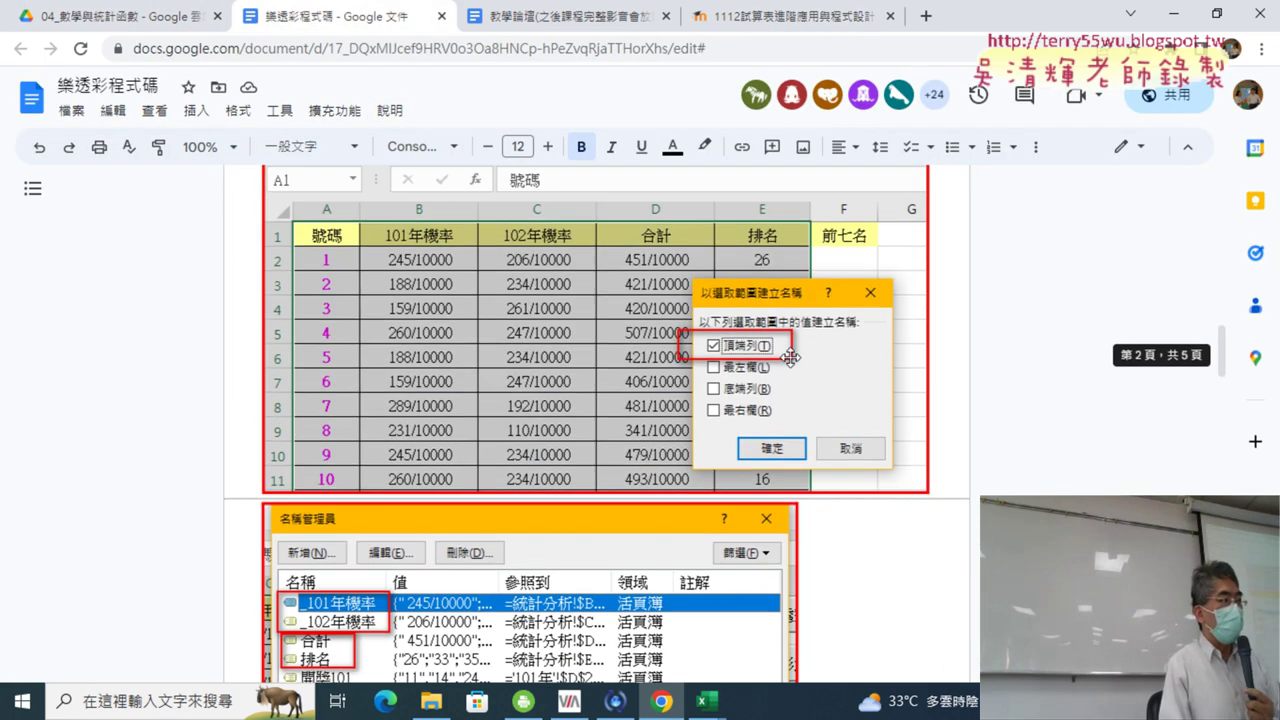
scroll(790, 358, up, 5)
scroll(790, 358, up, 5)
scroll(790, 358, down, 2)
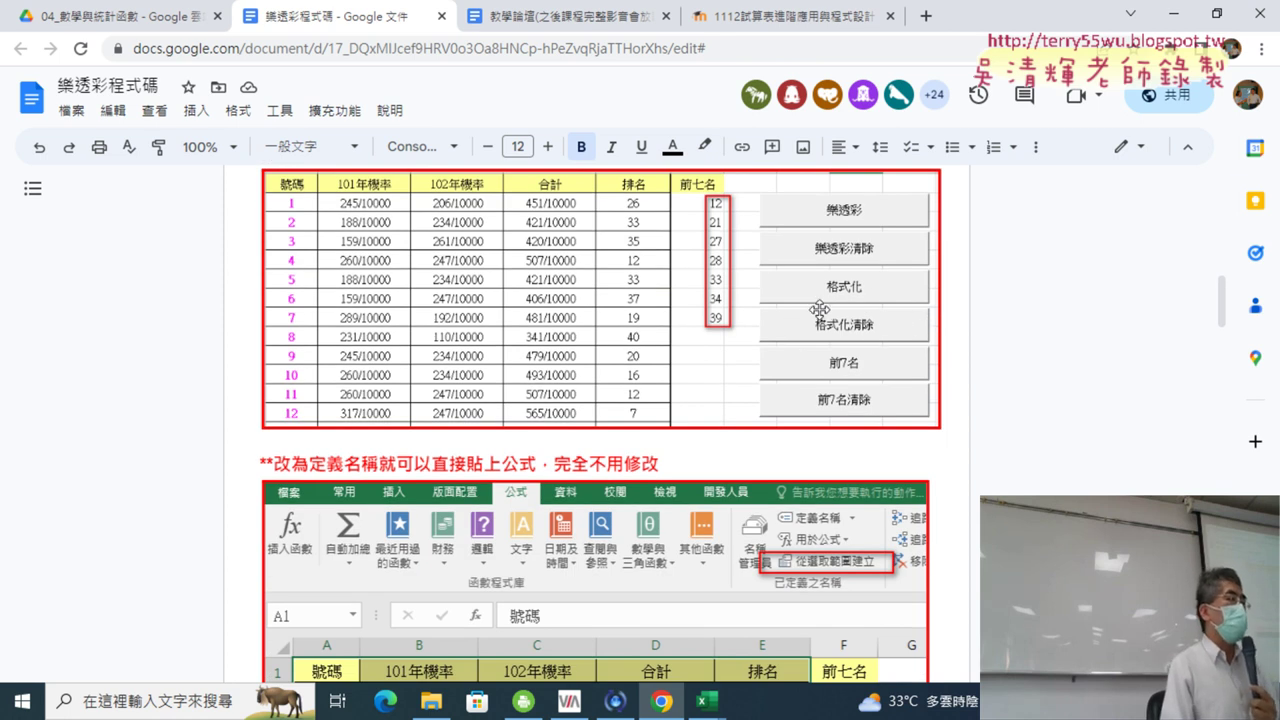
click(1172, 14)
click(197, 322)
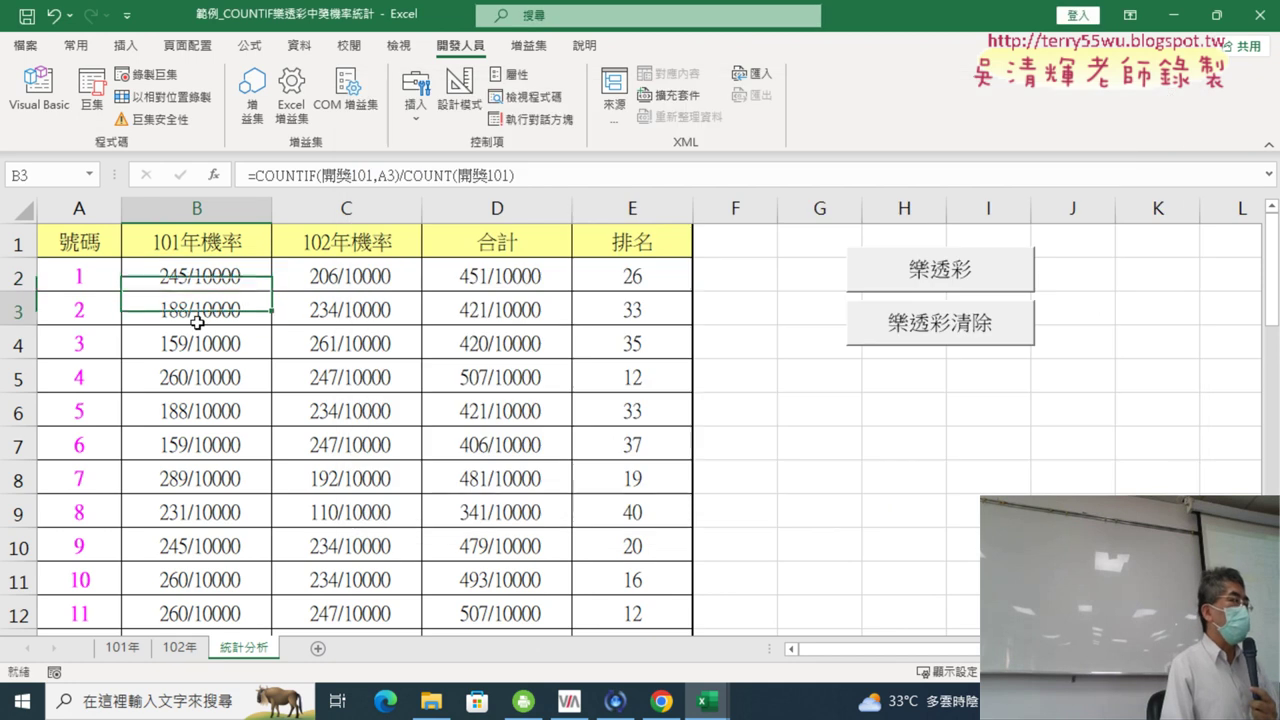
drag(638, 245, 645, 540)
scroll(646, 514, down, 2)
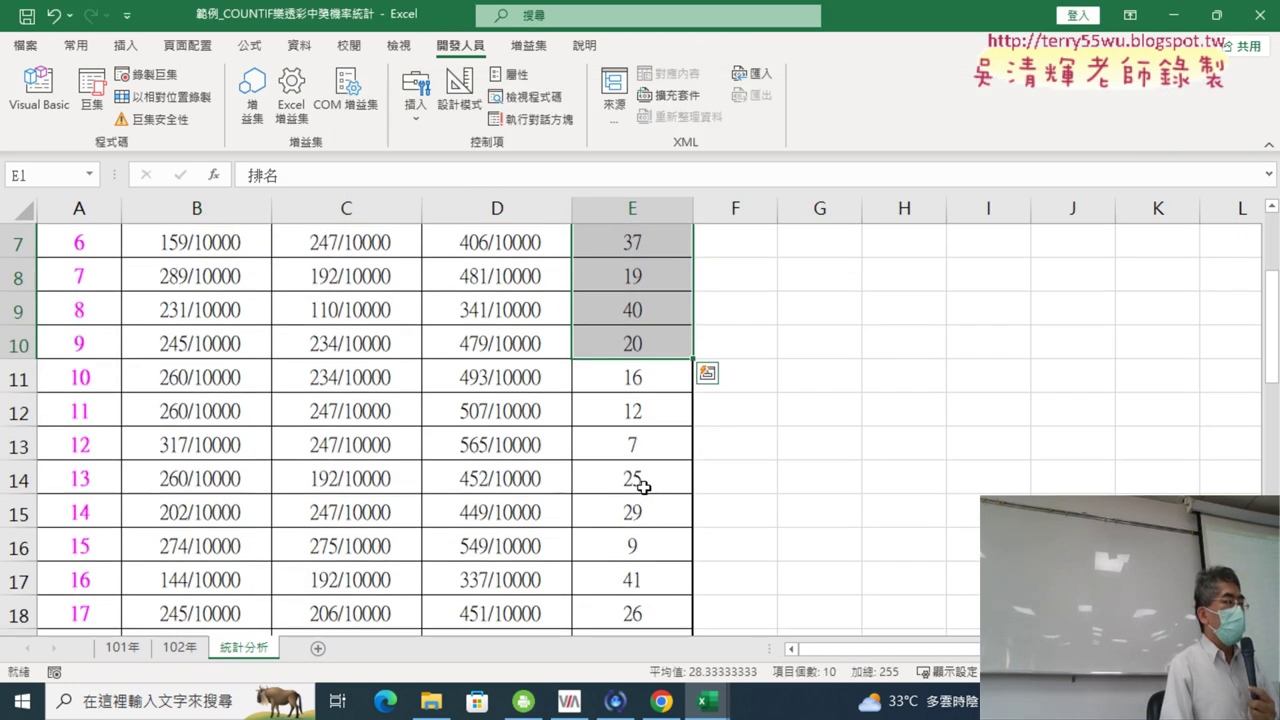
scroll(640, 486, down, 2)
scroll(640, 460, up, 2)
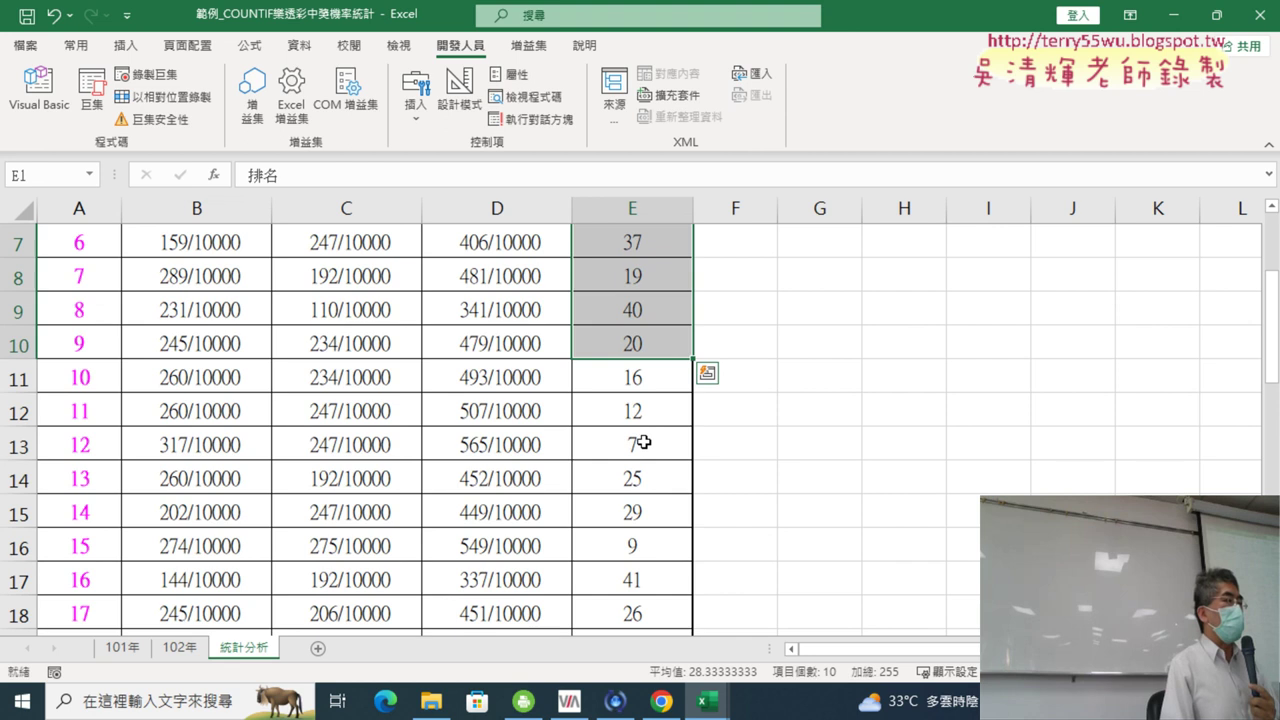
click(645, 440)
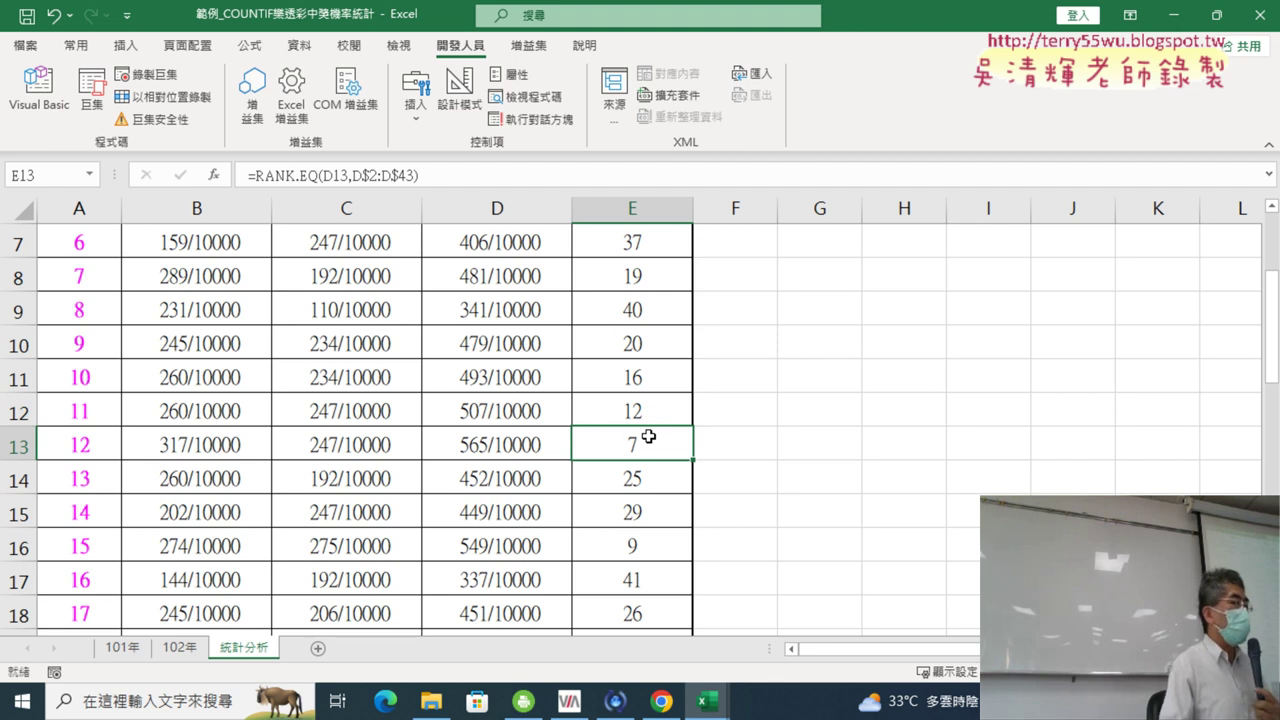
scroll(634, 440, up, 2)
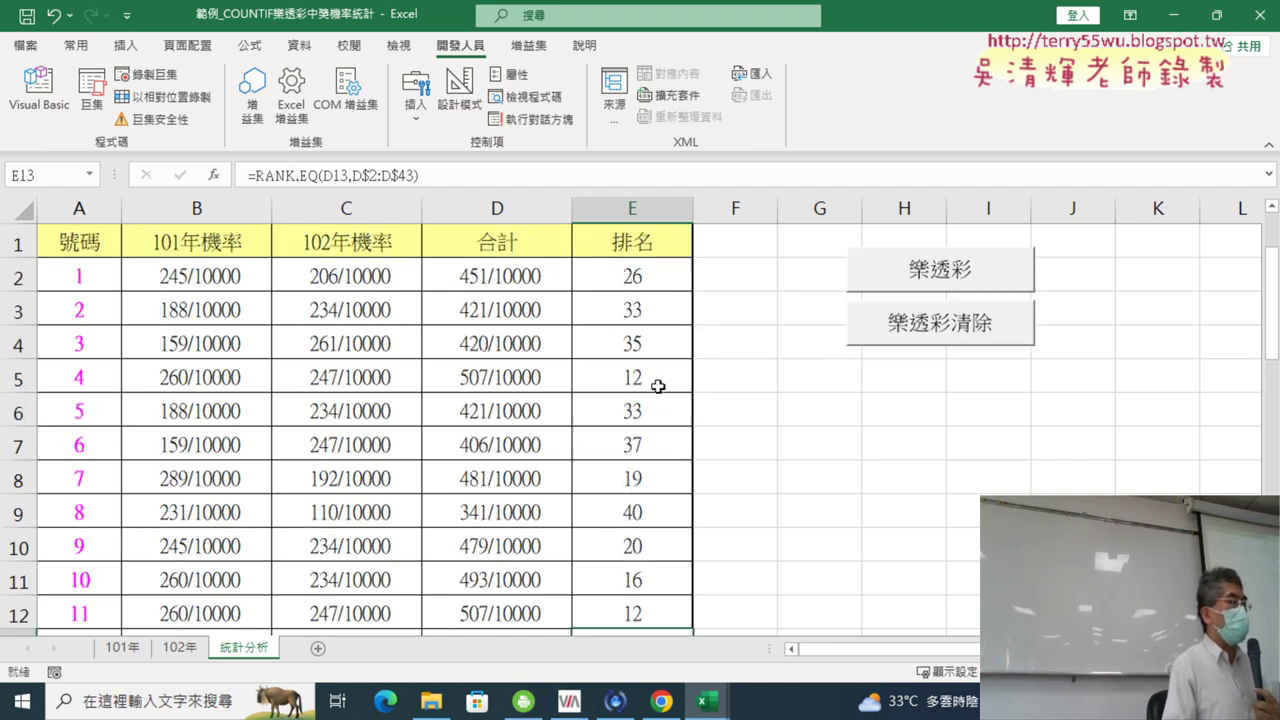
click(641, 205)
scroll(643, 357, down, 1)
scroll(650, 390, down, 2)
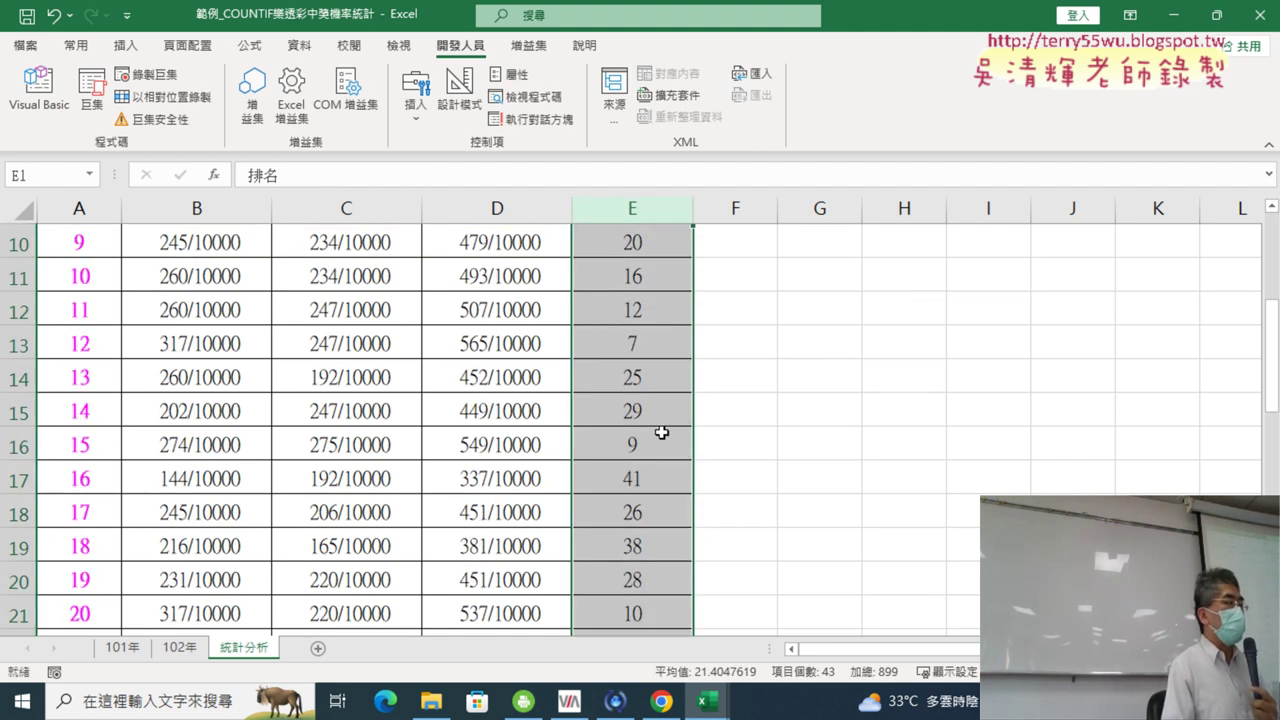
click(626, 350)
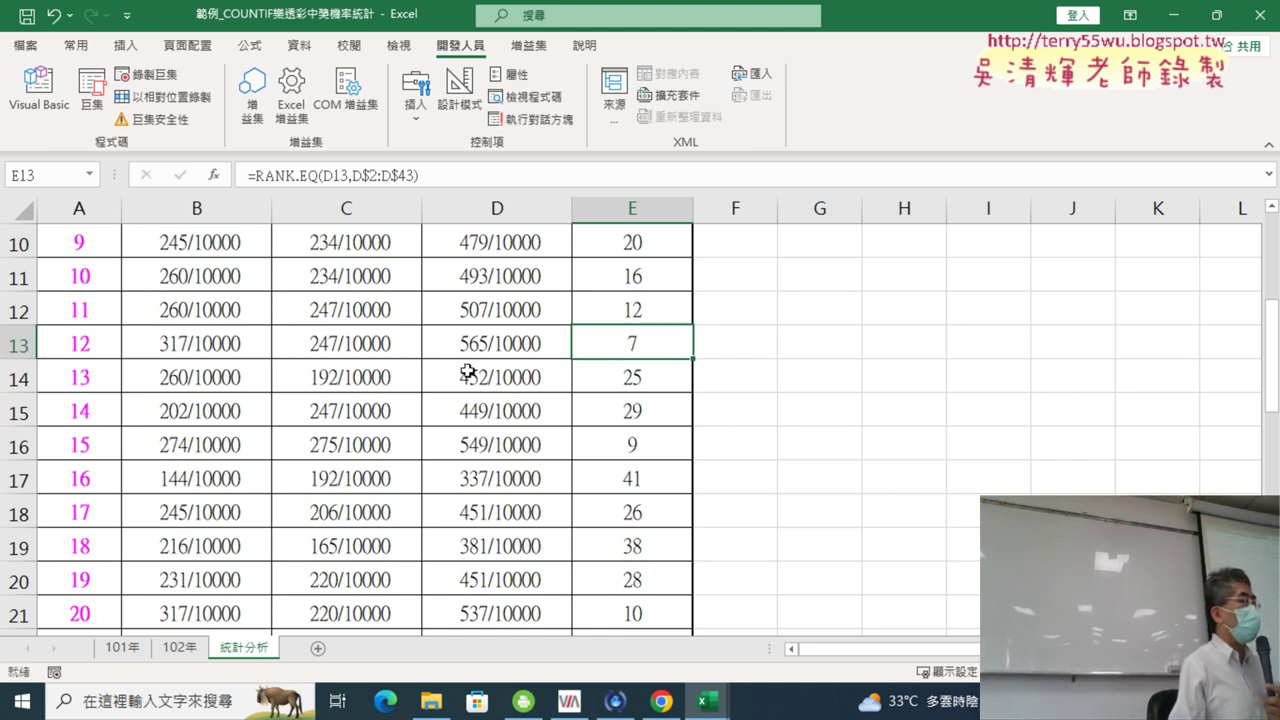
click(80, 343)
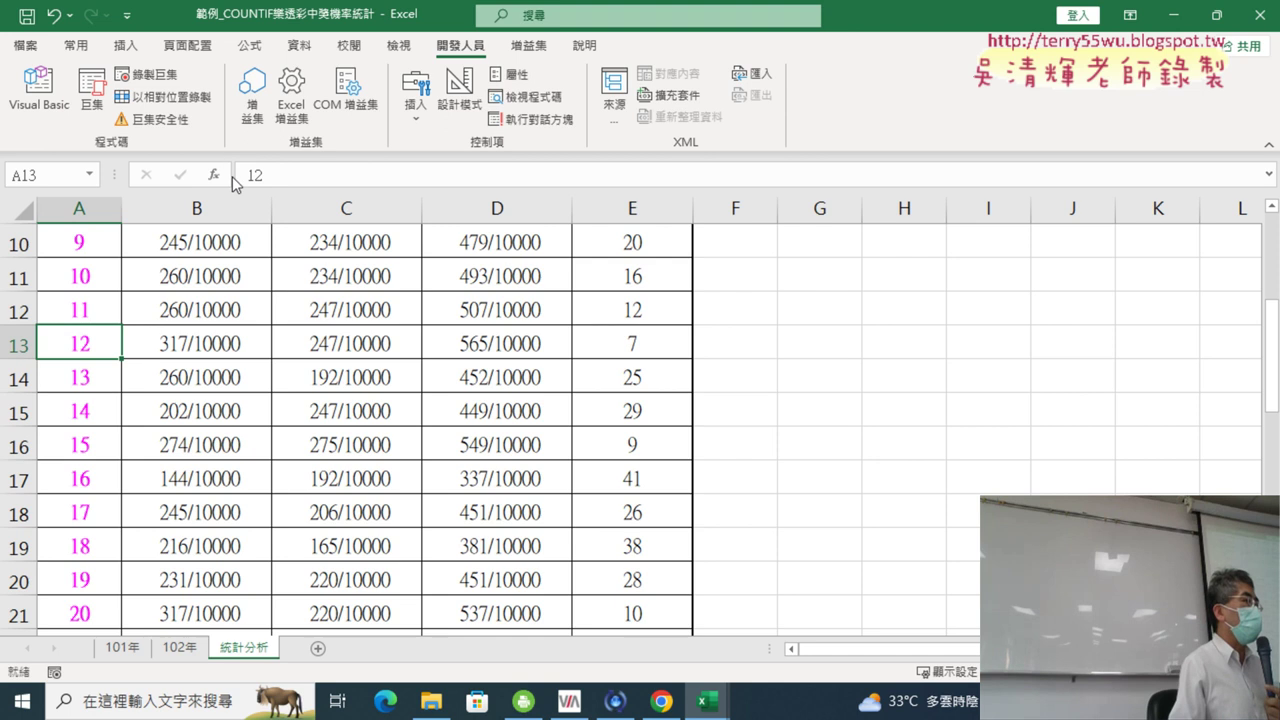
click(75, 58)
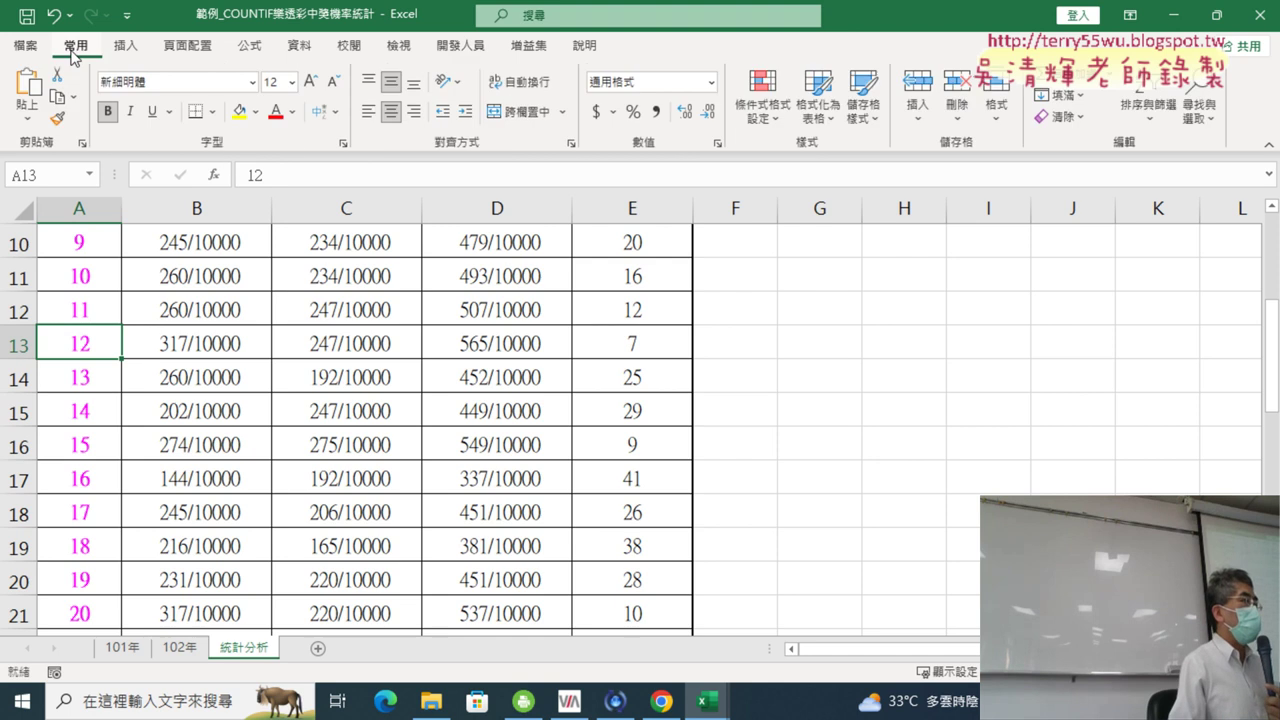
click(240, 114)
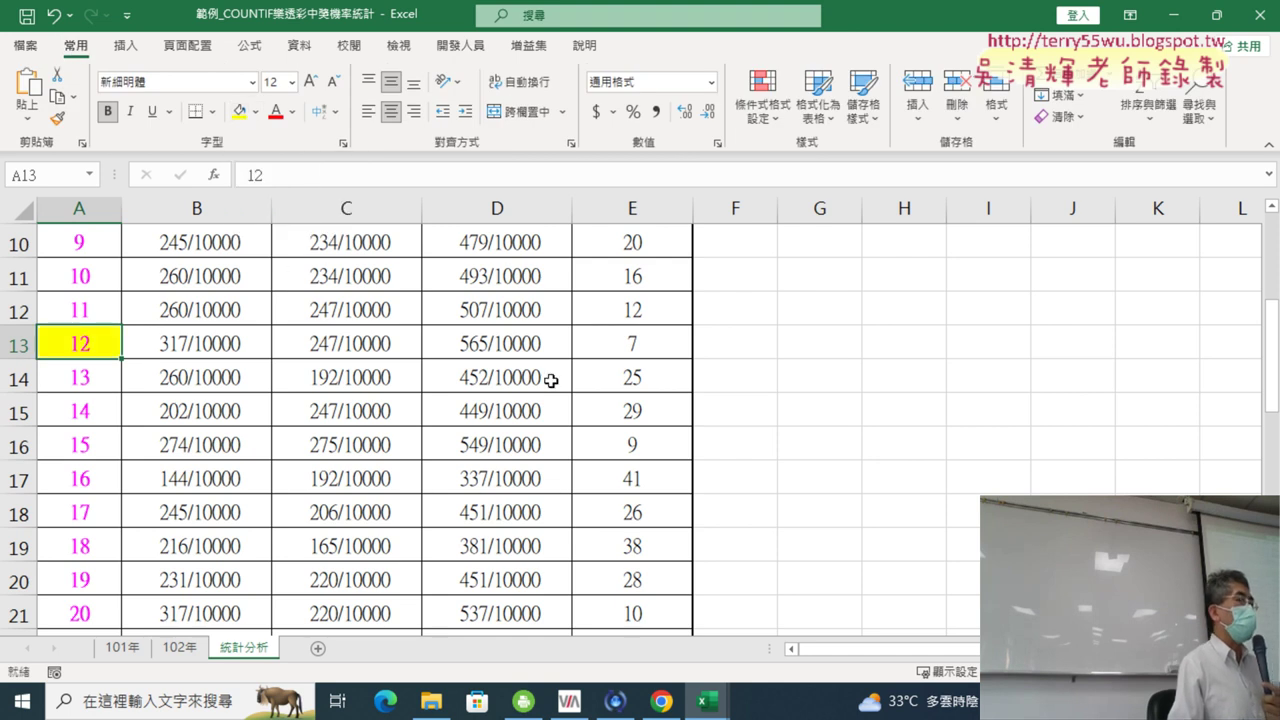
scroll(646, 546, down, 2)
scroll(651, 534, down, 1)
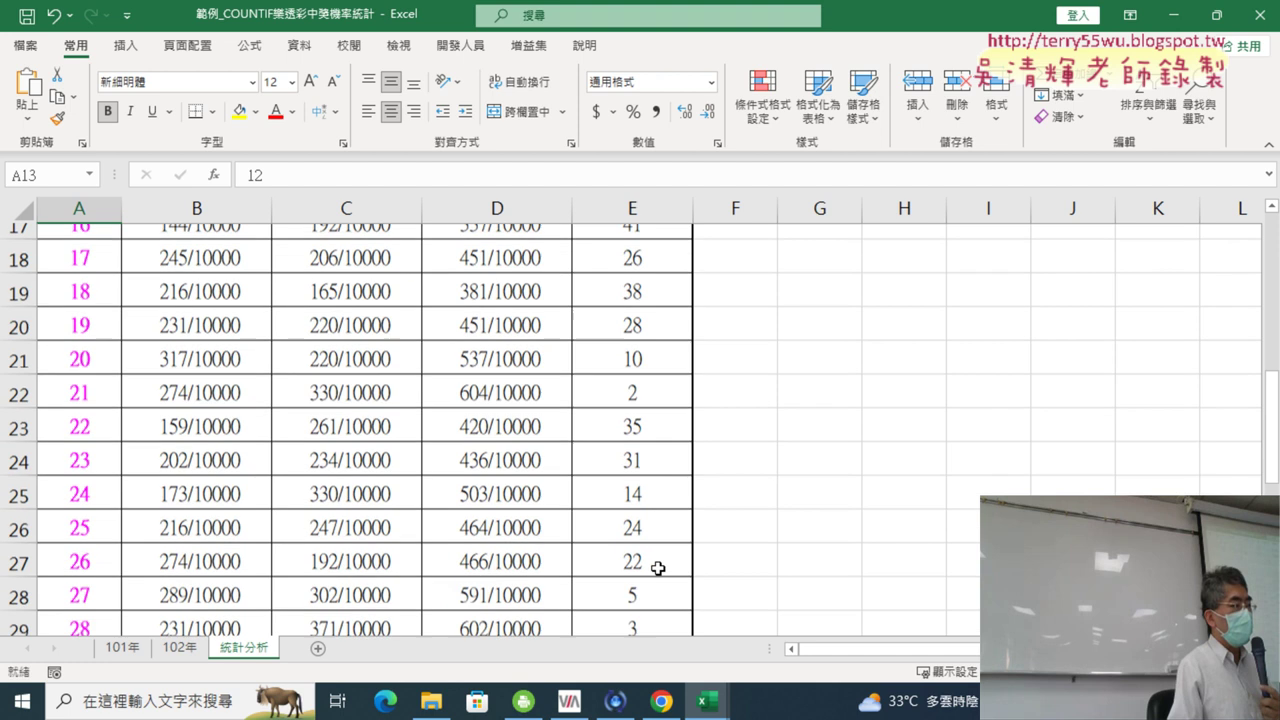
scroll(660, 566, down, 1)
drag(637, 449, 637, 477)
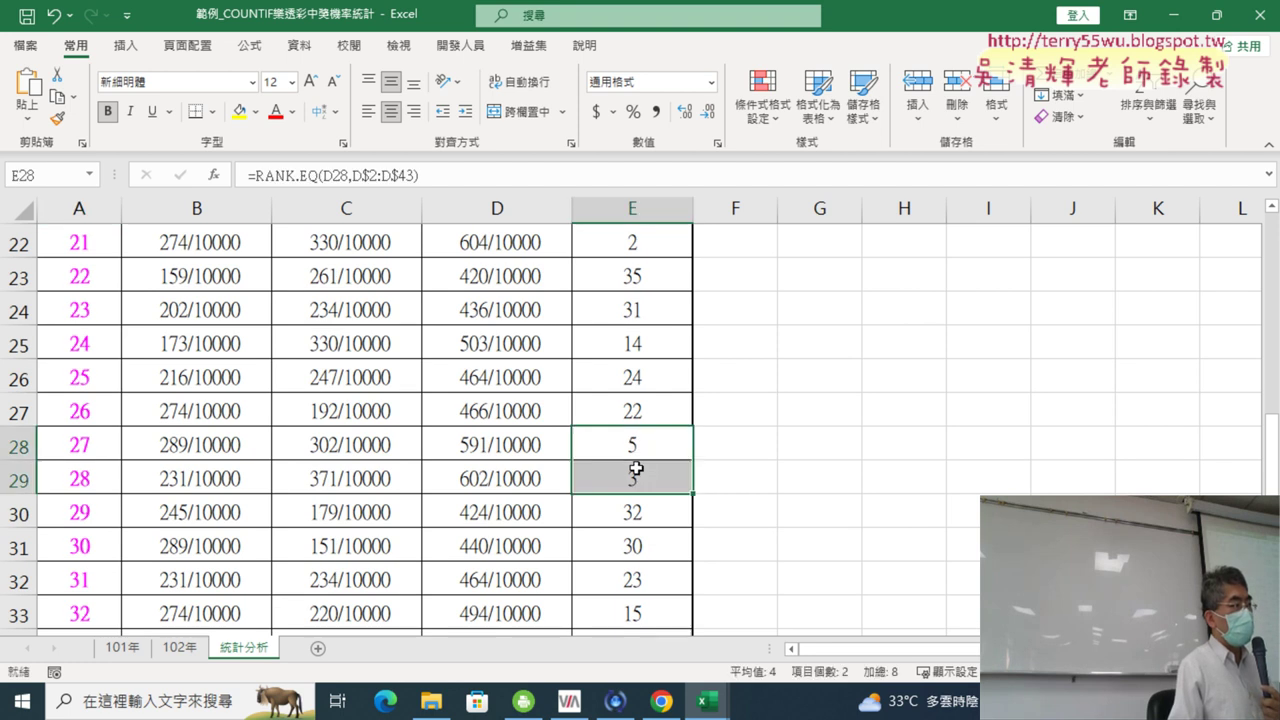
drag(617, 245, 617, 275)
click(80, 243)
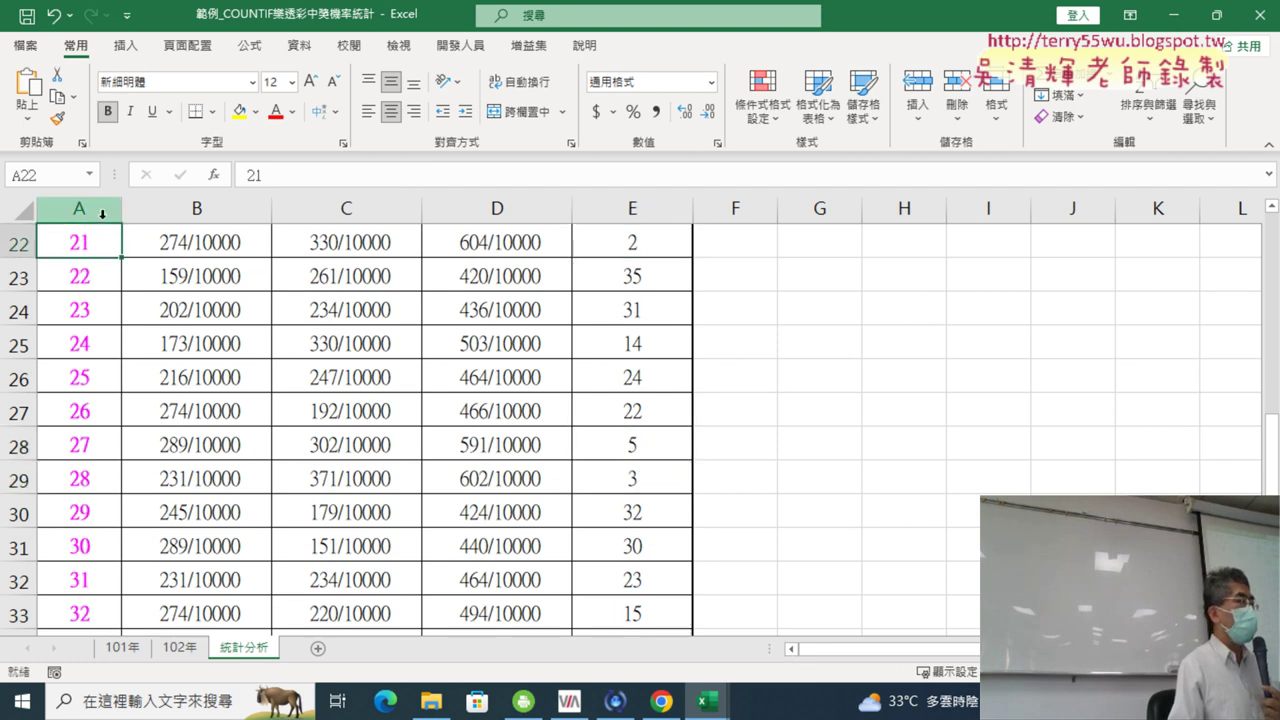
scroll(100, 208, up, 2)
click(240, 112)
scroll(413, 381, up, 1)
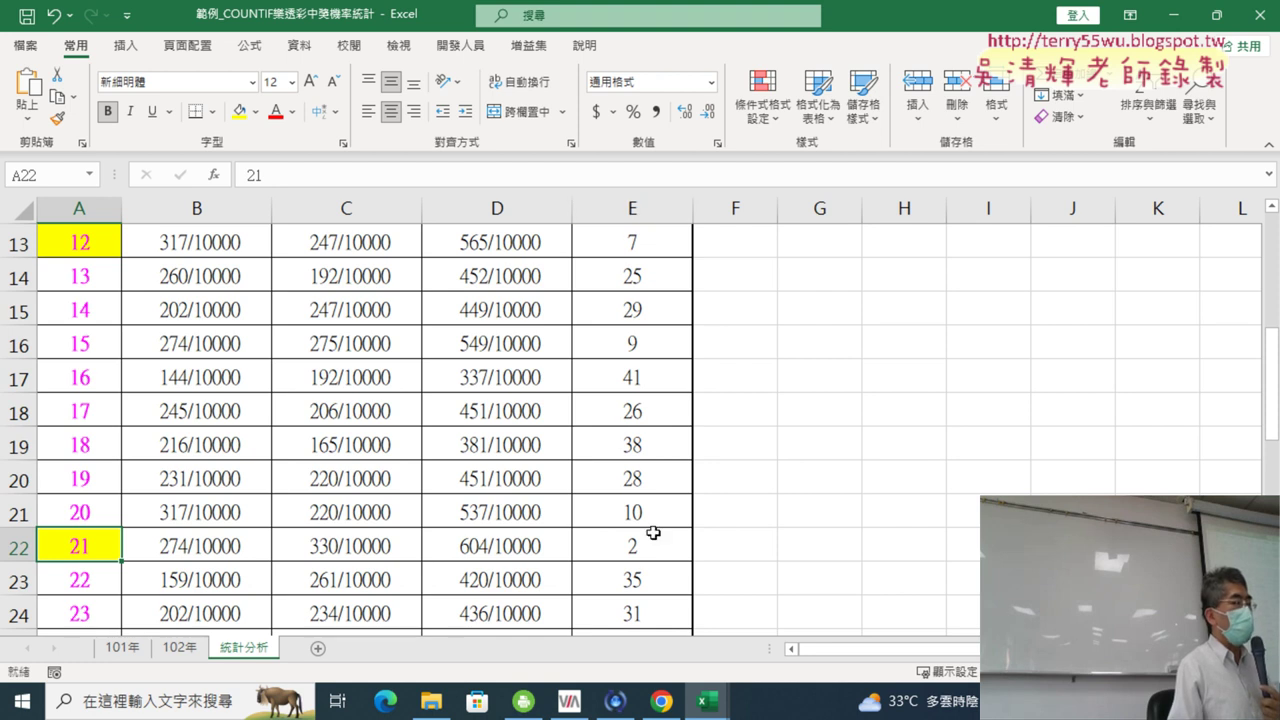
scroll(653, 533, down, 2)
scroll(653, 533, down, 1)
click(650, 448)
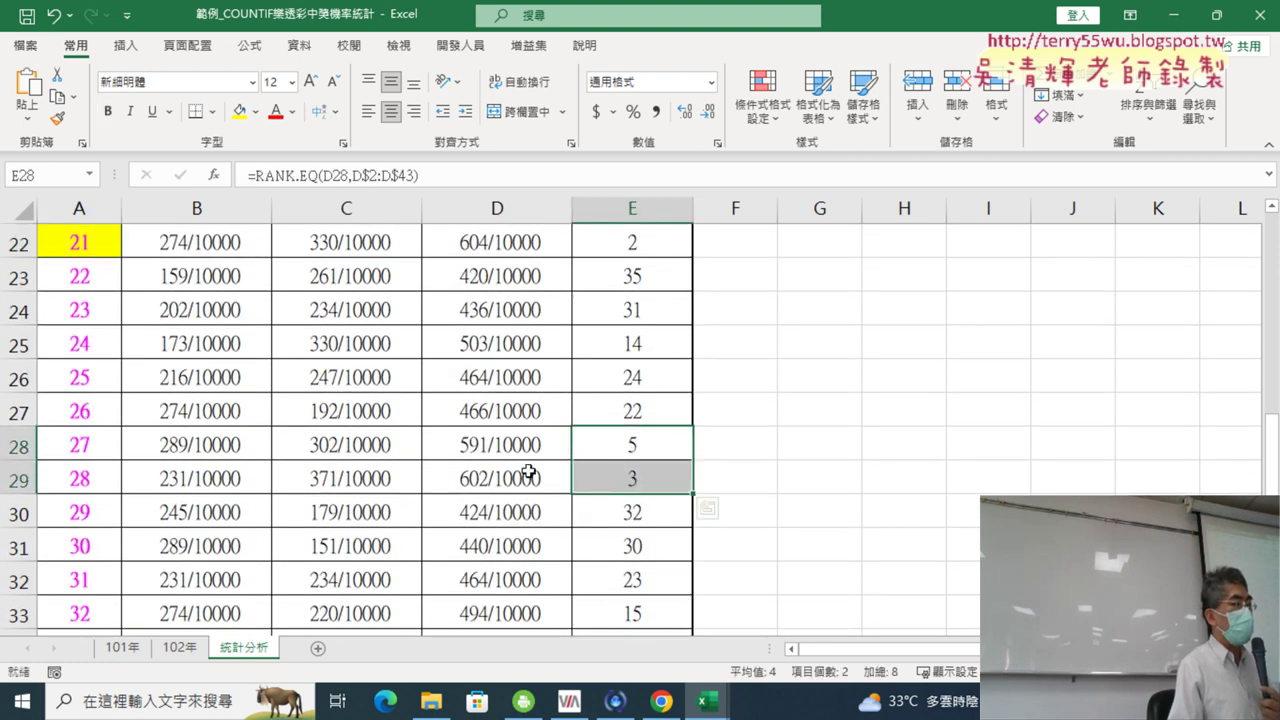
click(80, 457)
drag(80, 457, 80, 482)
click(240, 112)
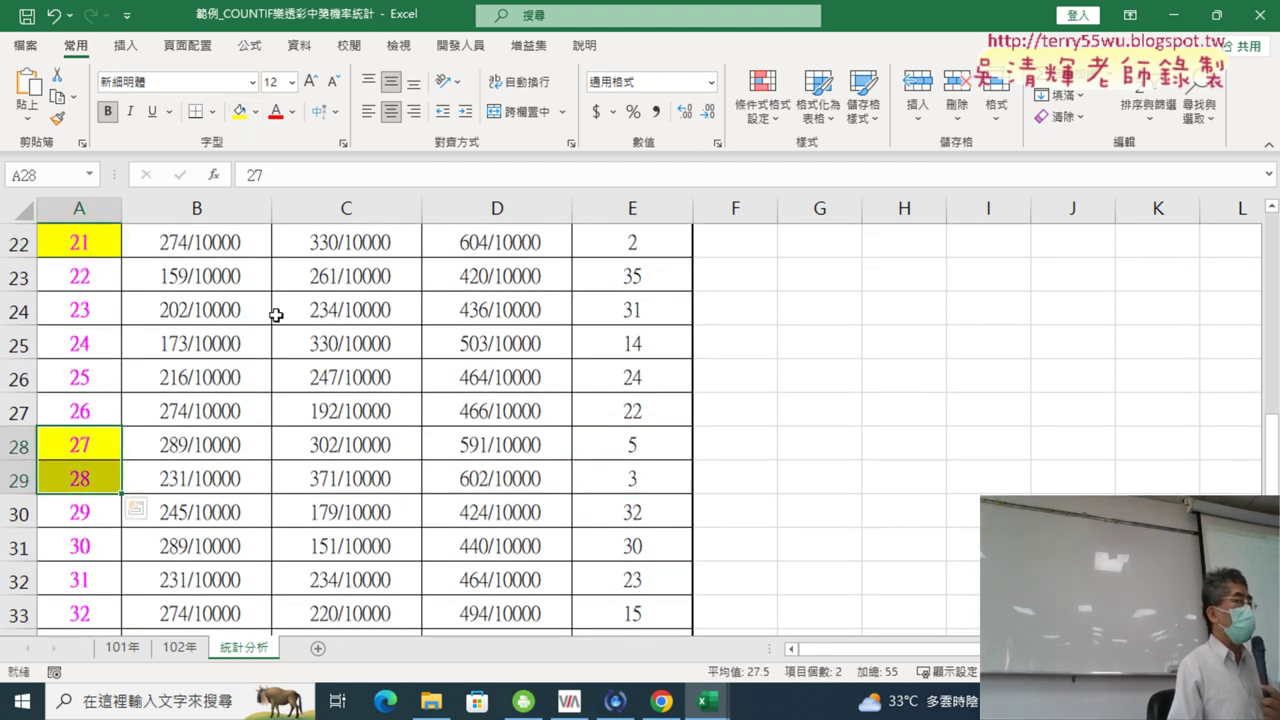
scroll(290, 378, down, 1)
click(196, 420)
scroll(525, 458, down, 1)
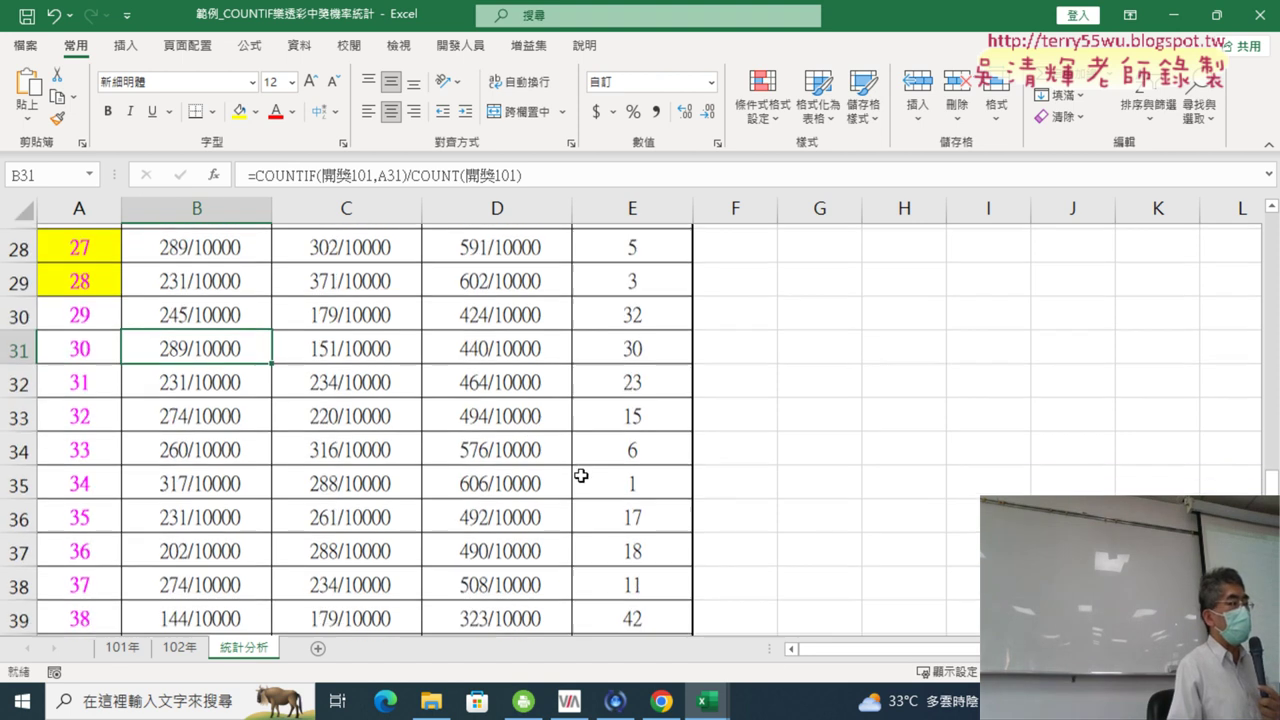
click(634, 450)
drag(634, 450, 634, 480)
drag(79, 445, 85, 485)
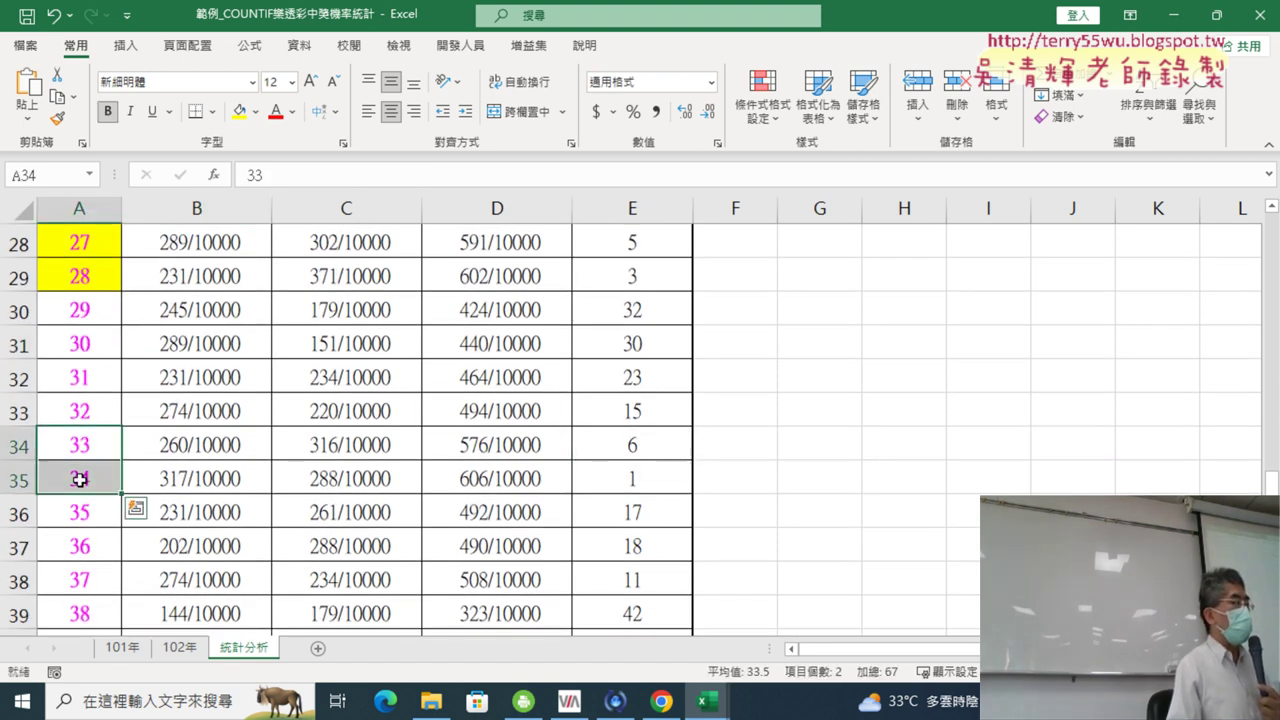
click(240, 112)
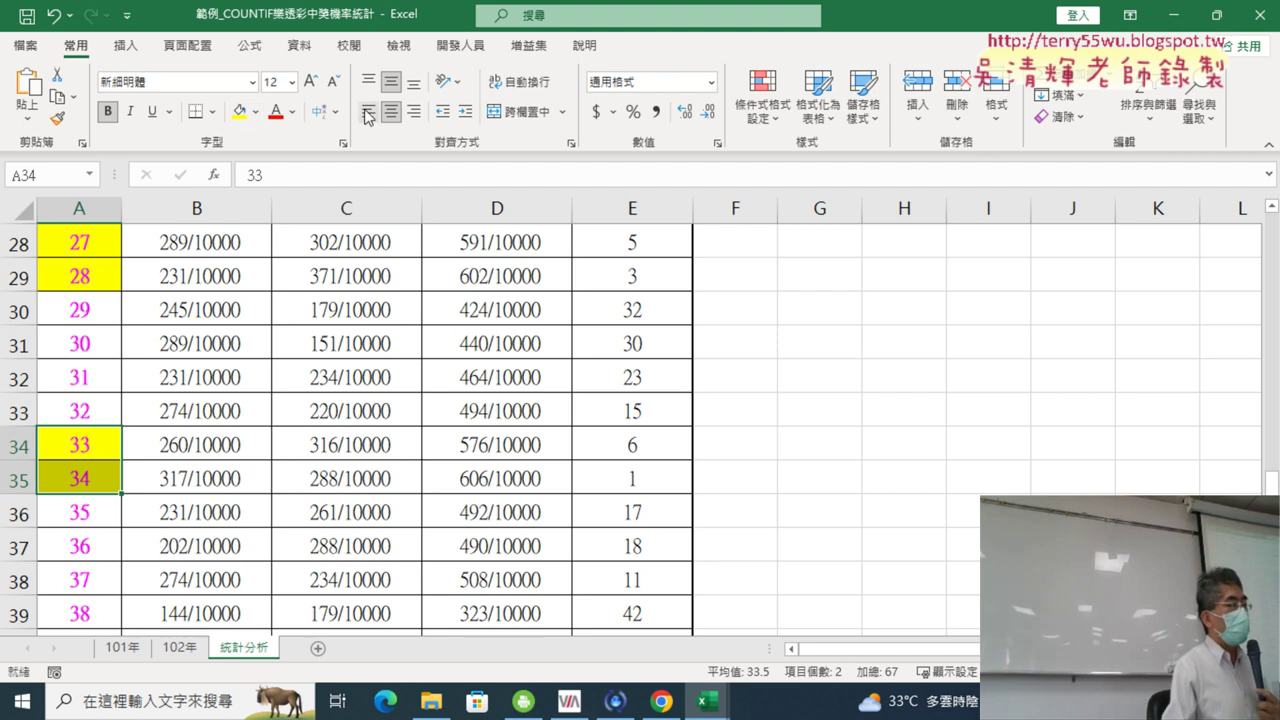
scroll(500, 402, down, 1)
scroll(500, 402, down, 2)
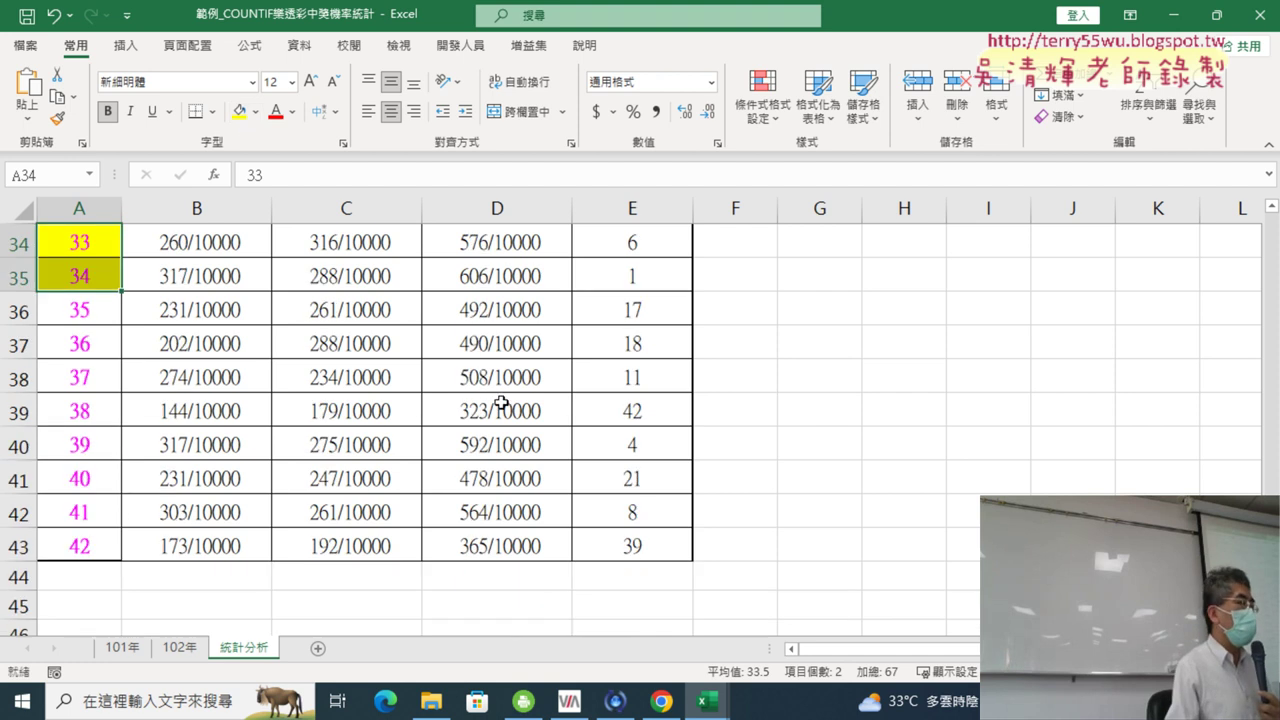
click(623, 451)
click(96, 443)
click(256, 111)
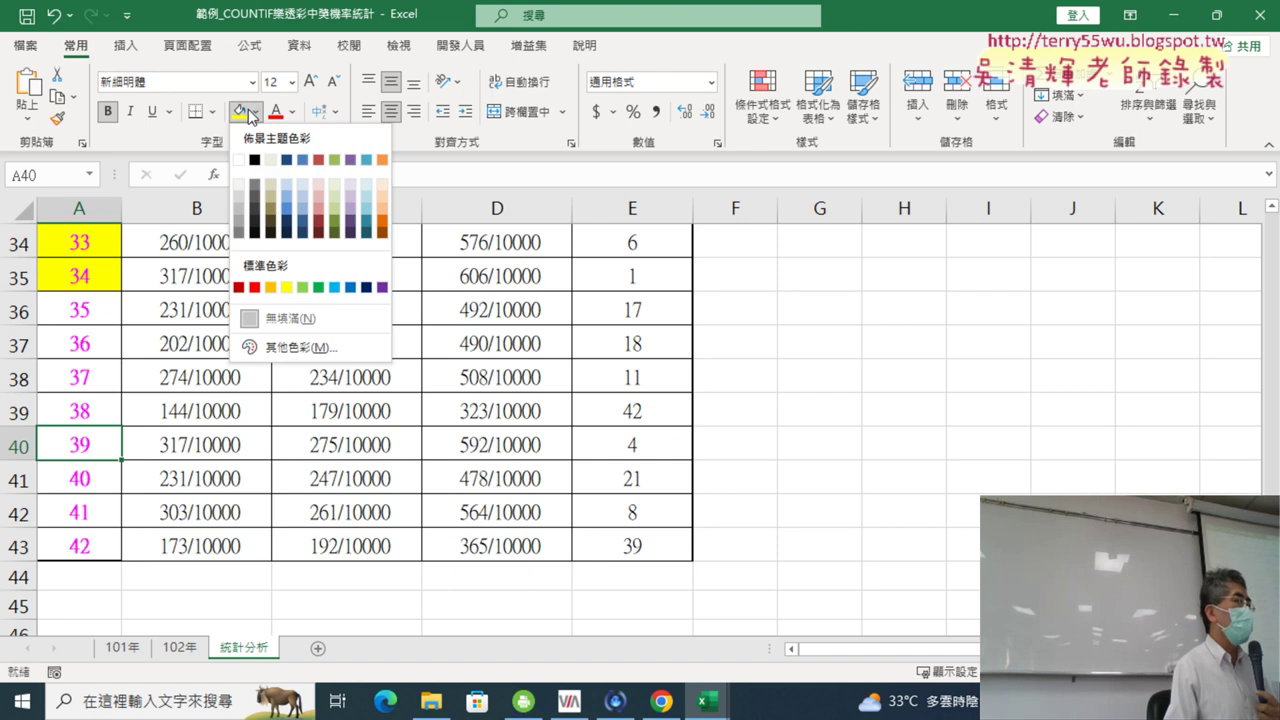
click(241, 112)
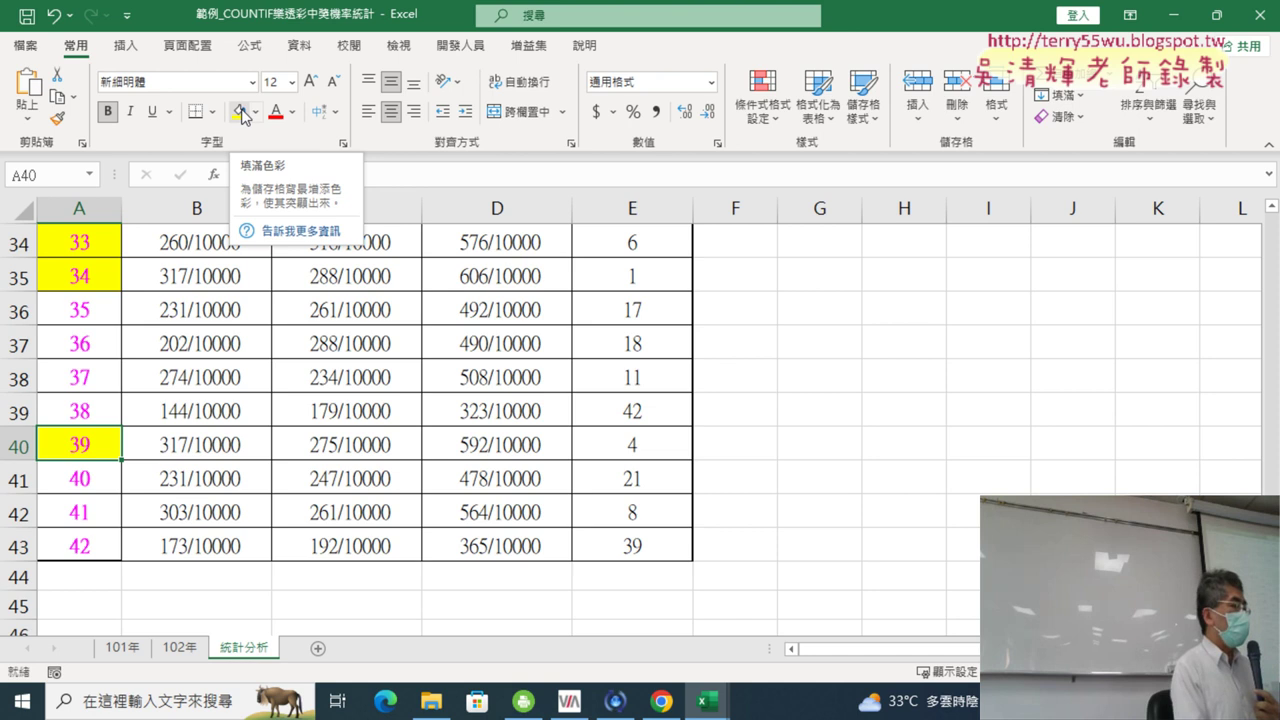
key(ctrl+z)
key(ctrl+z)
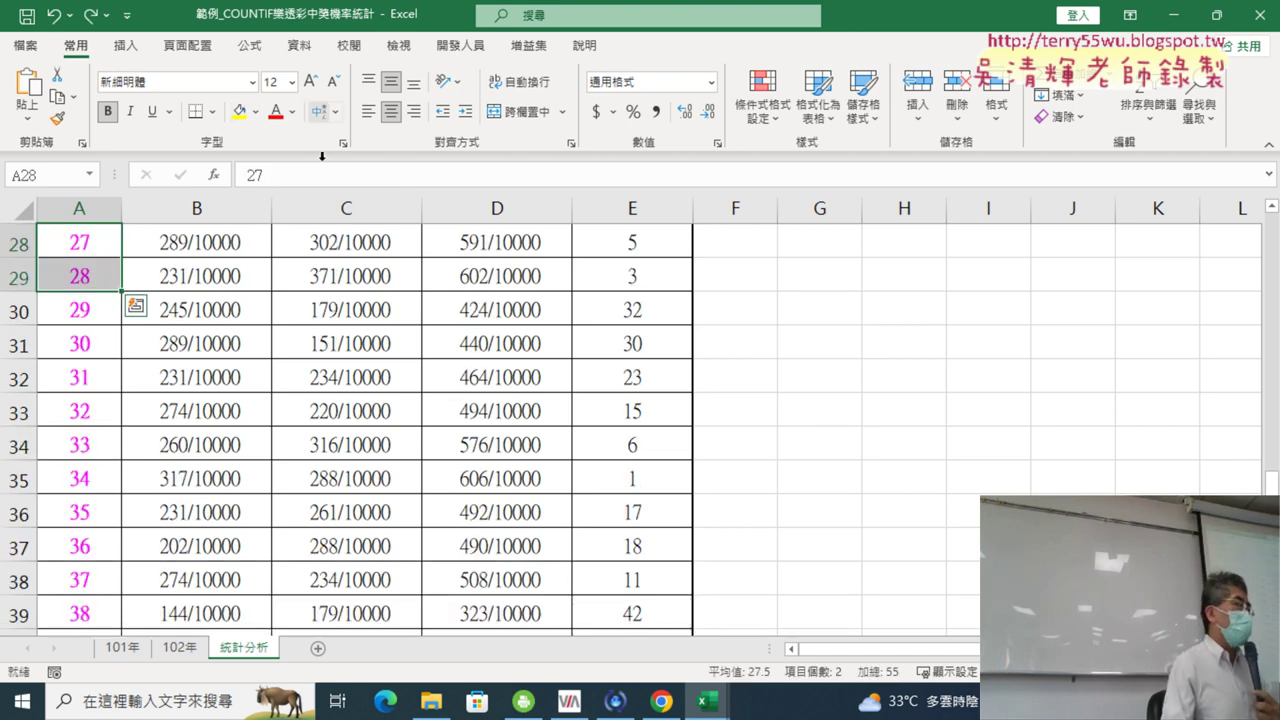
scroll(343, 388, up, 4)
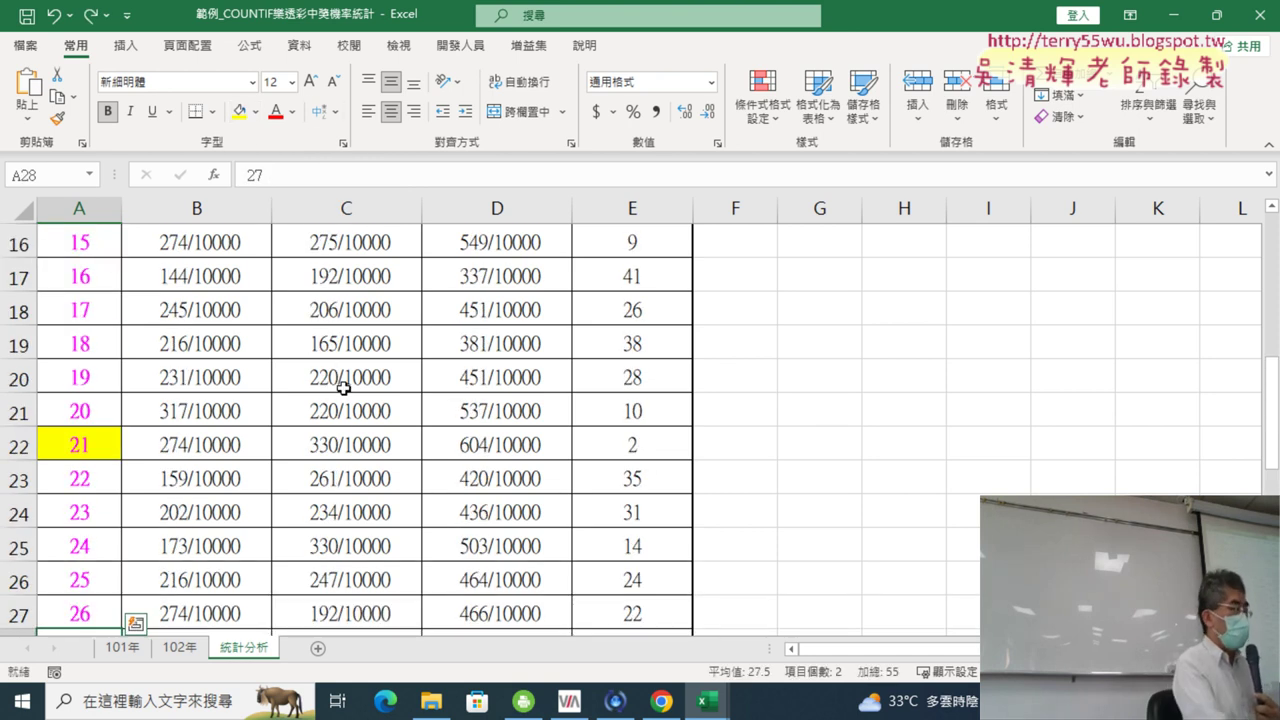
key(ctrl+z)
- Undo the yellow fill on number 12 and return to the top of the sheet
scroll(606, 362, up, 4)
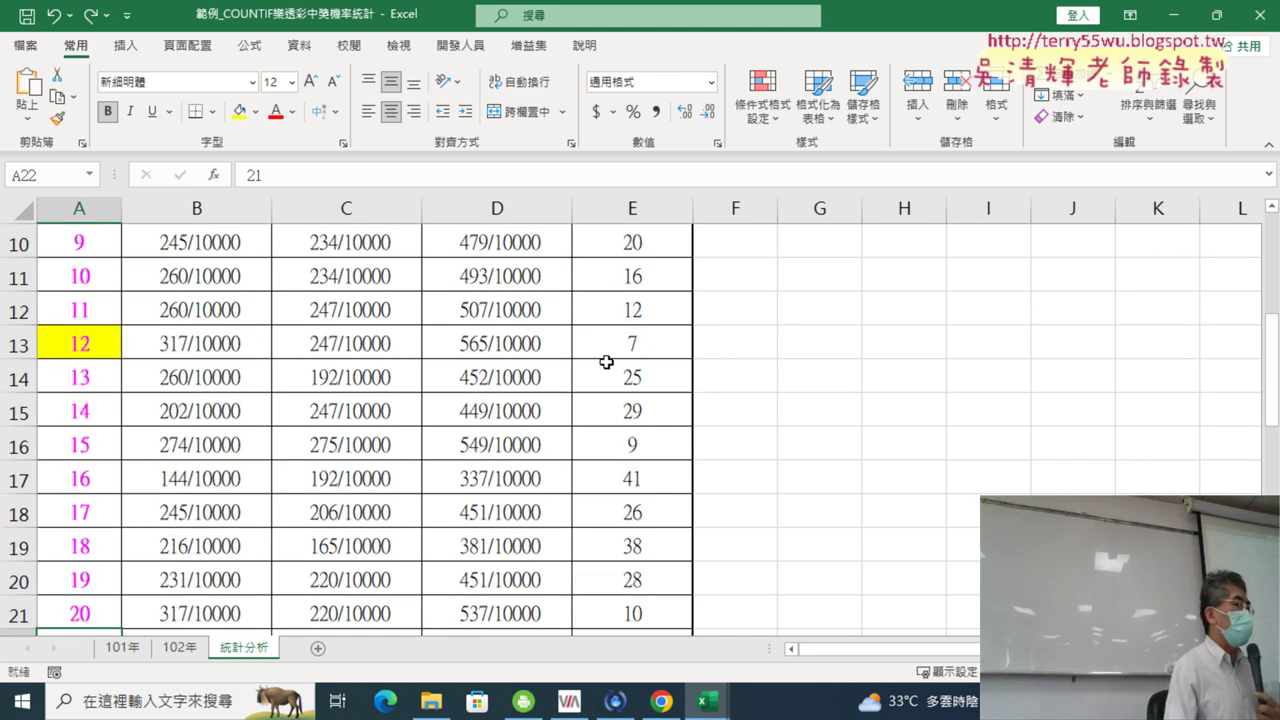
scroll(606, 362, up, 3)
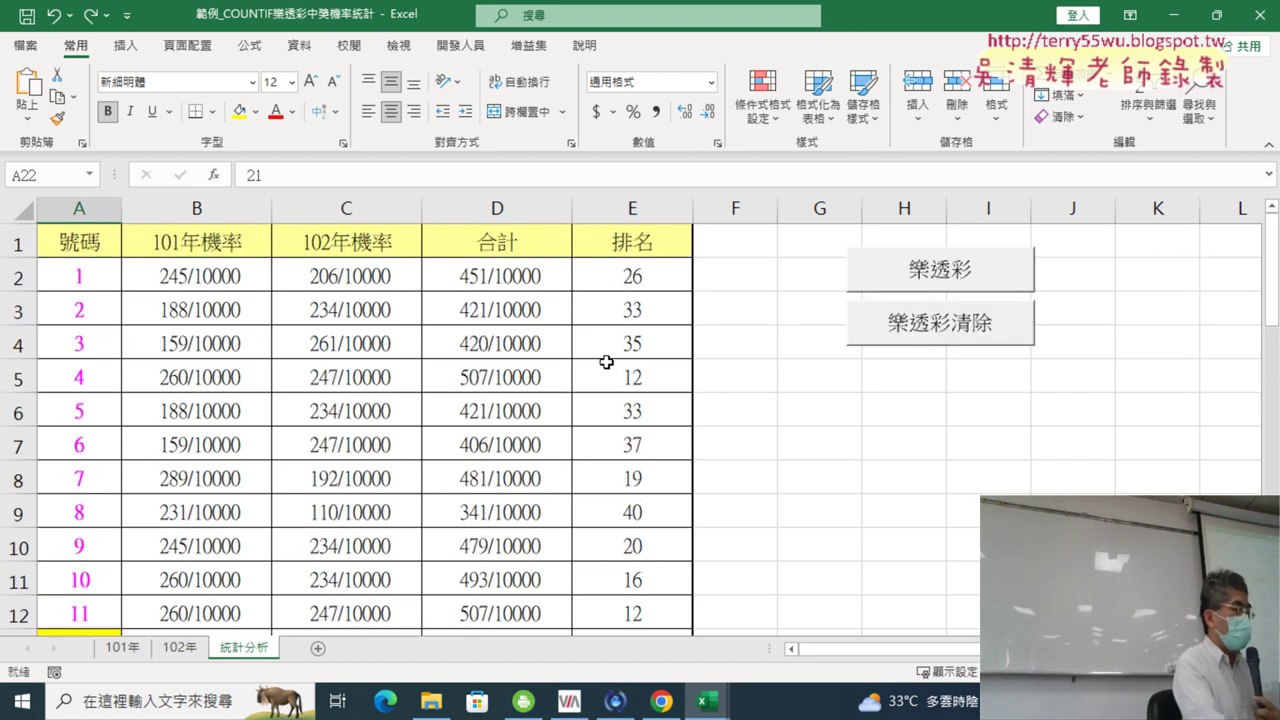
key(ctrl+z)
scroll(606, 362, up, 2)
scroll(643, 349, up, 2)
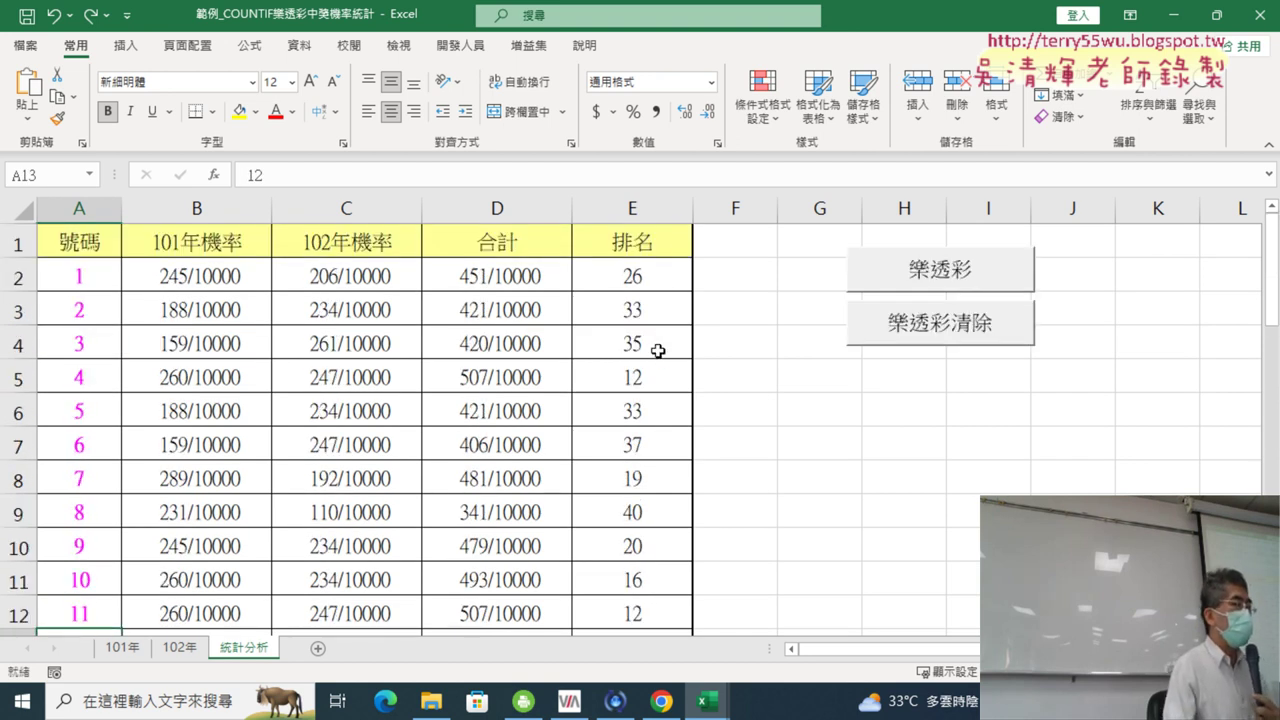
- Inspect number 1's rank formula =RANK.EQ(D2,D$2:D$43) in E2 and the 排名 column
click(13, 274)
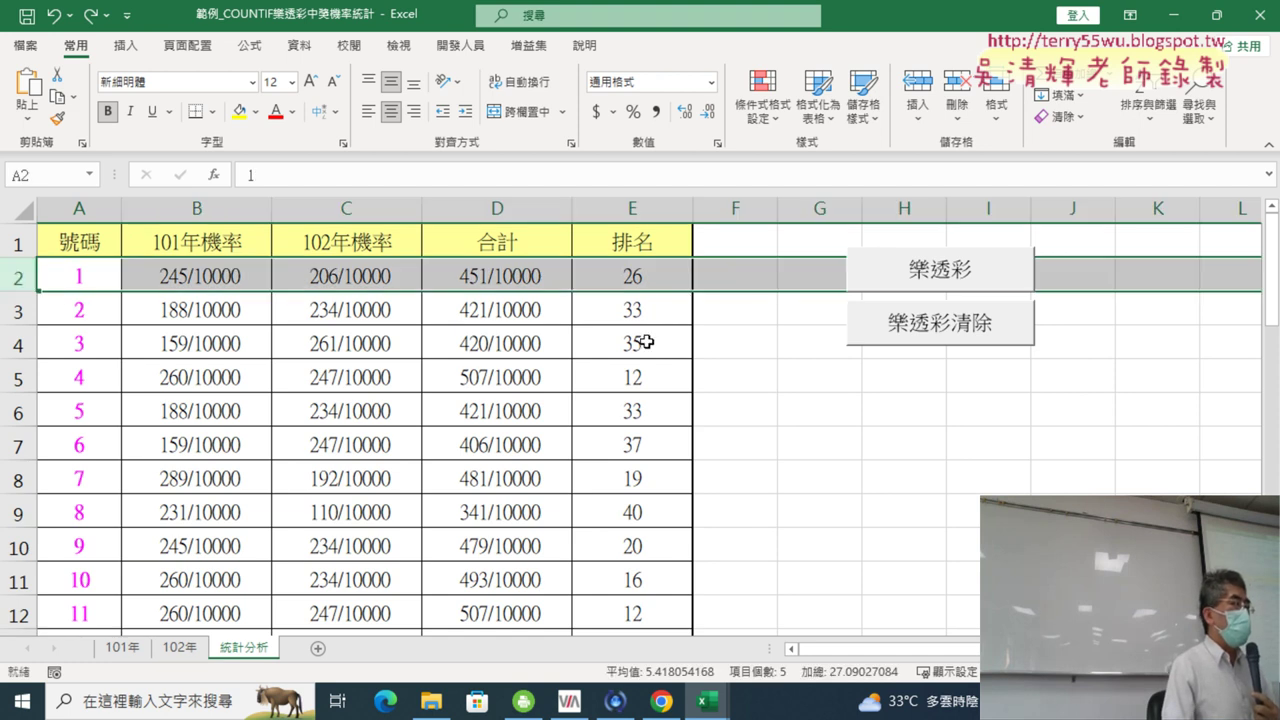
click(638, 275)
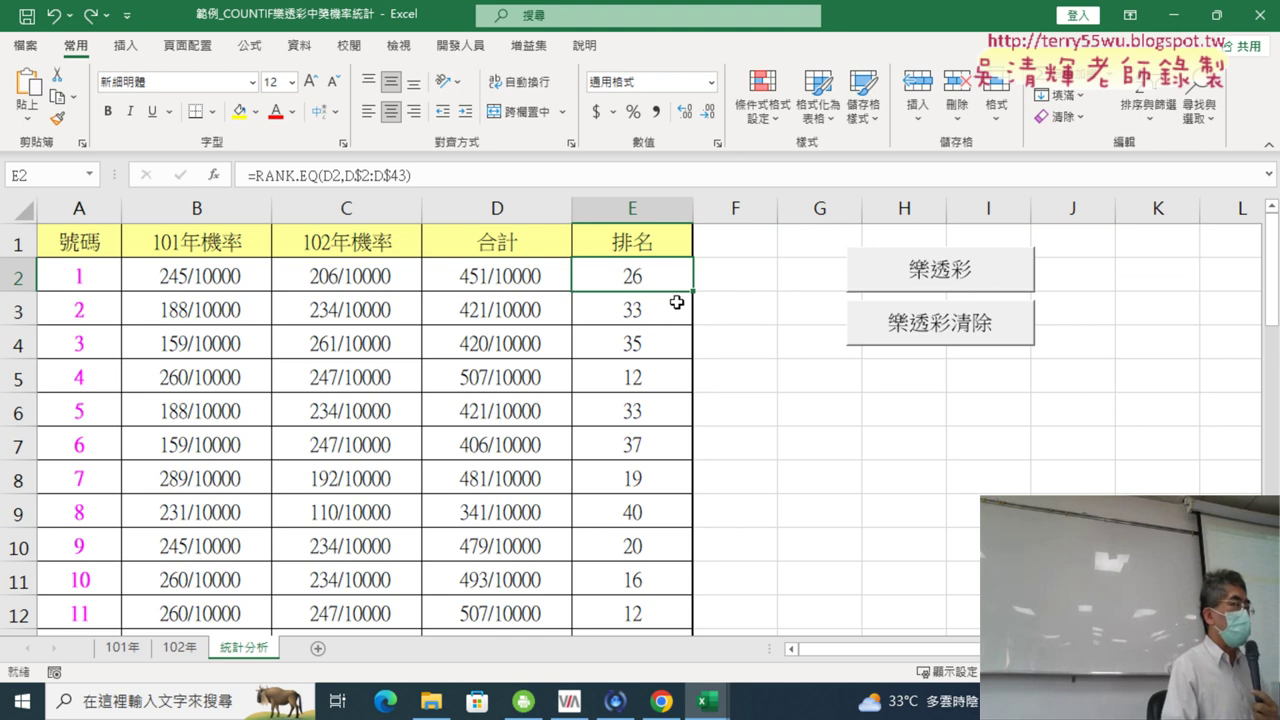
click(632, 210)
click(634, 277)
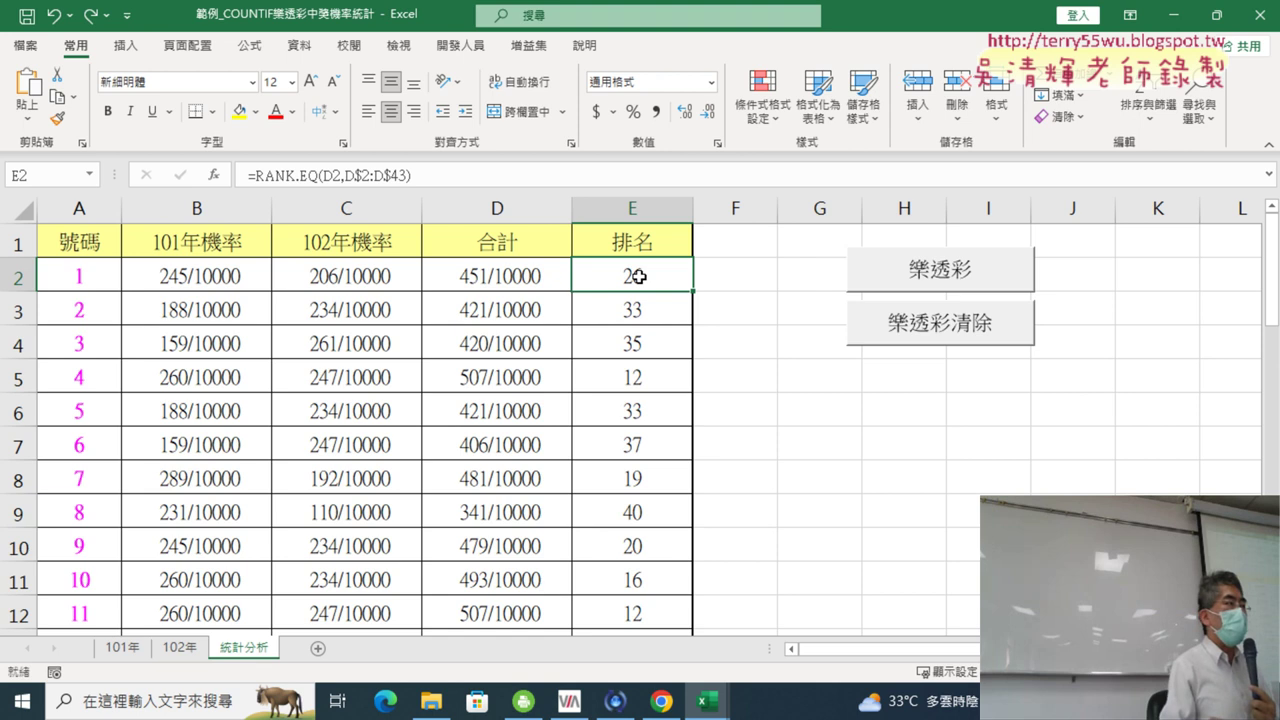
click(66, 283)
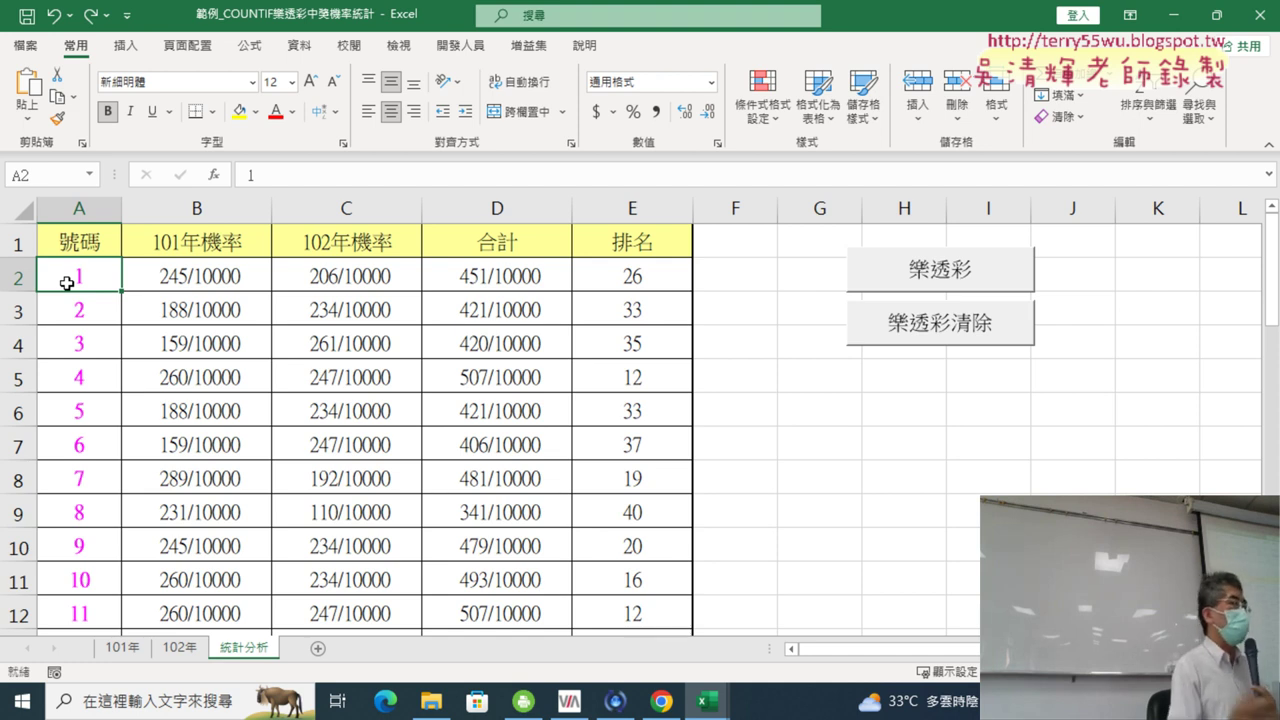
- Open Module1 in the Visual Basic editor from the Developer tab
click(461, 45)
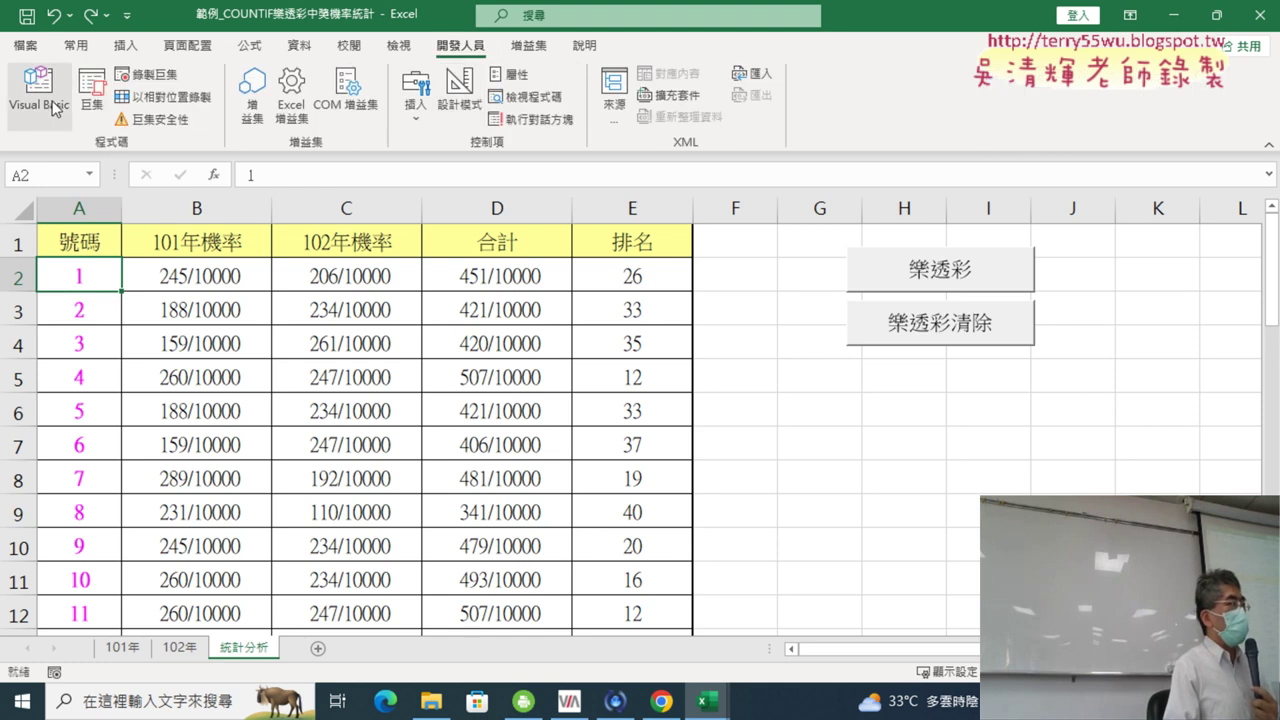
click(40, 106)
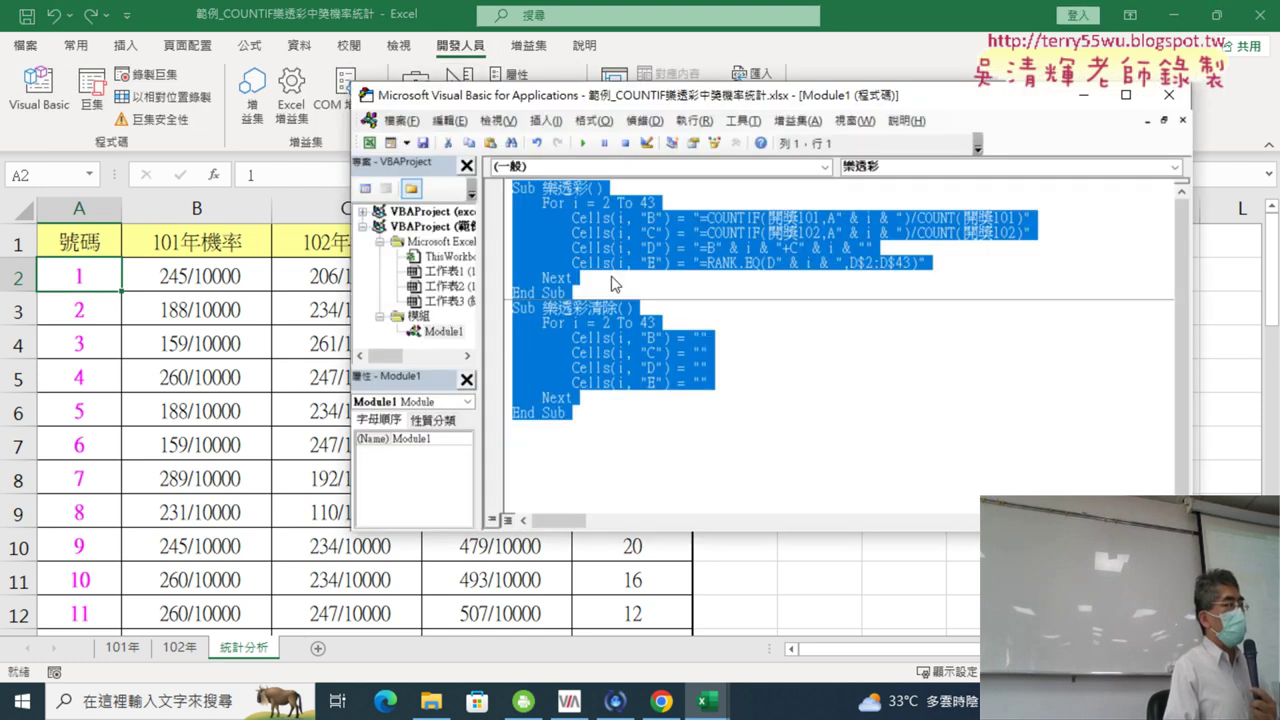
click(443, 332)
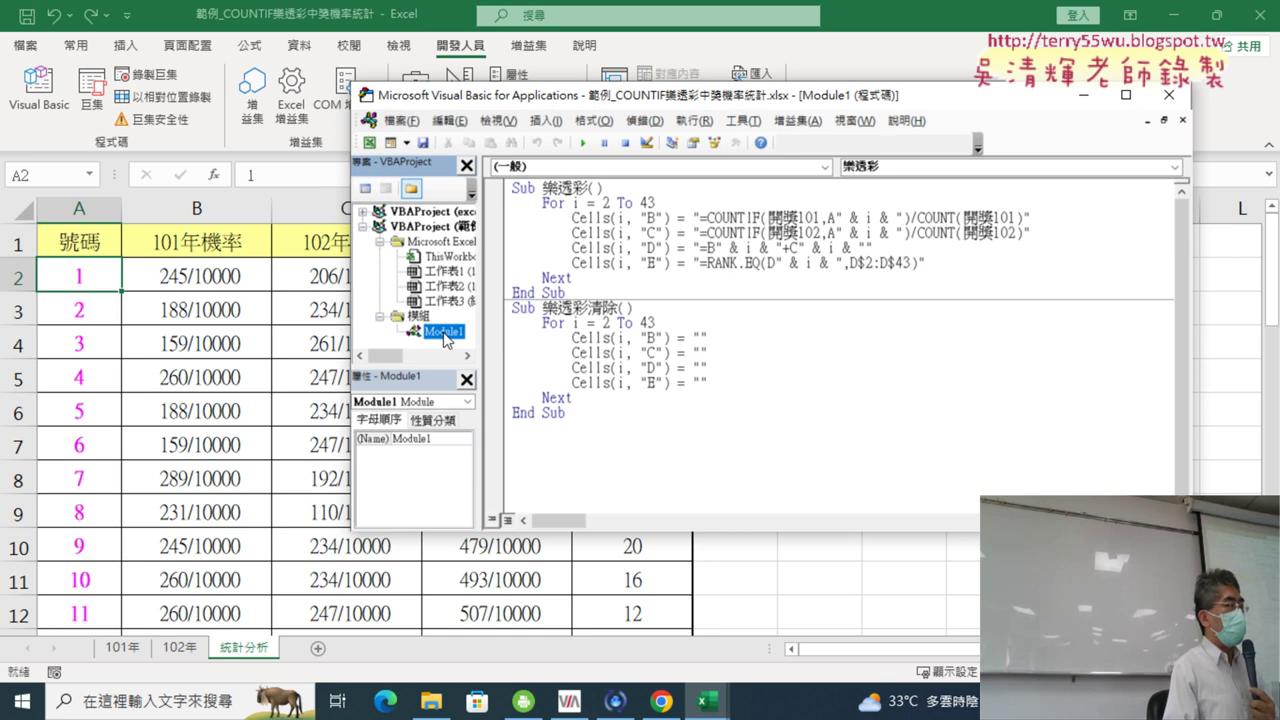
- Add an empty Sub 格式化() procedure below 樂透彩清除 with an indented body line
click(542, 437)
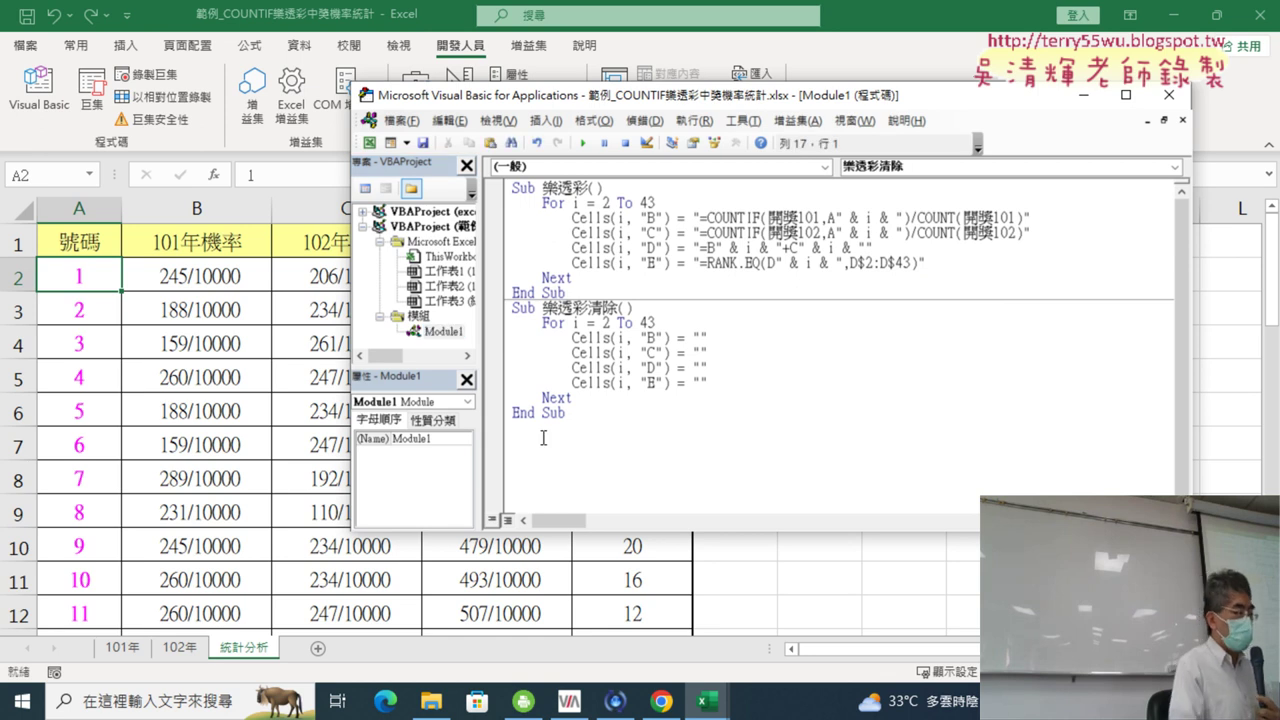
text(su)
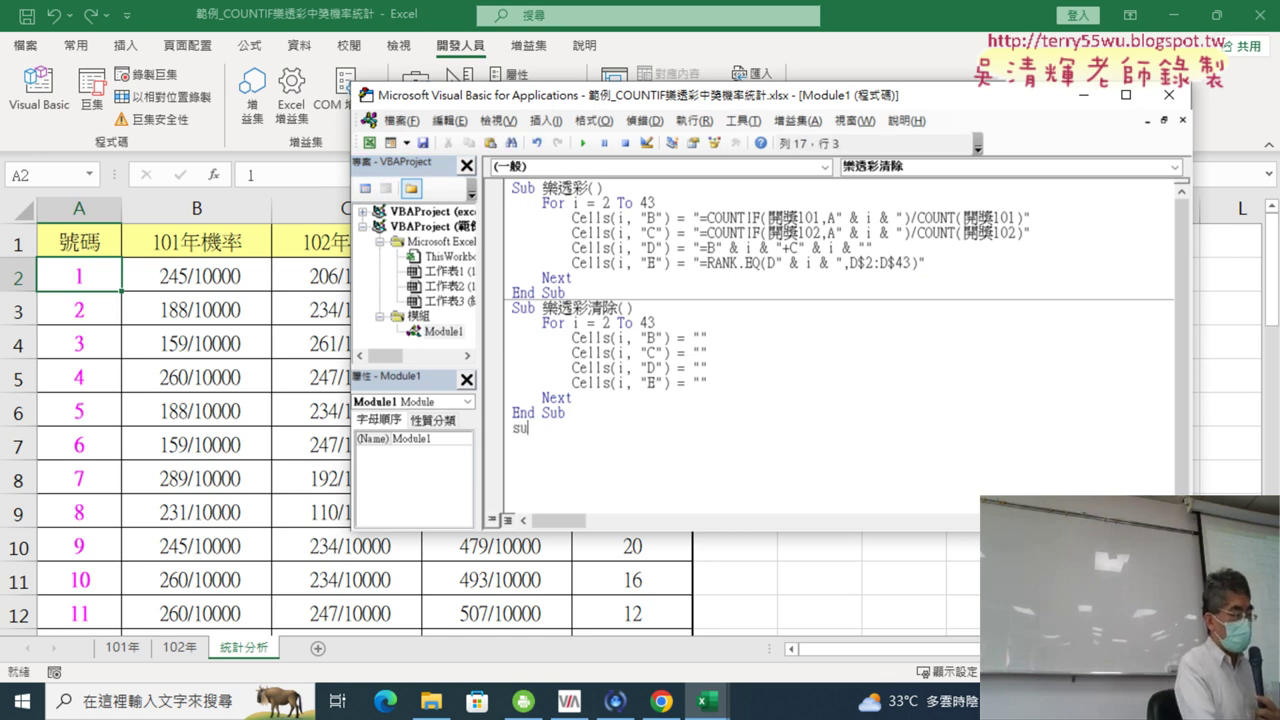
text(b )
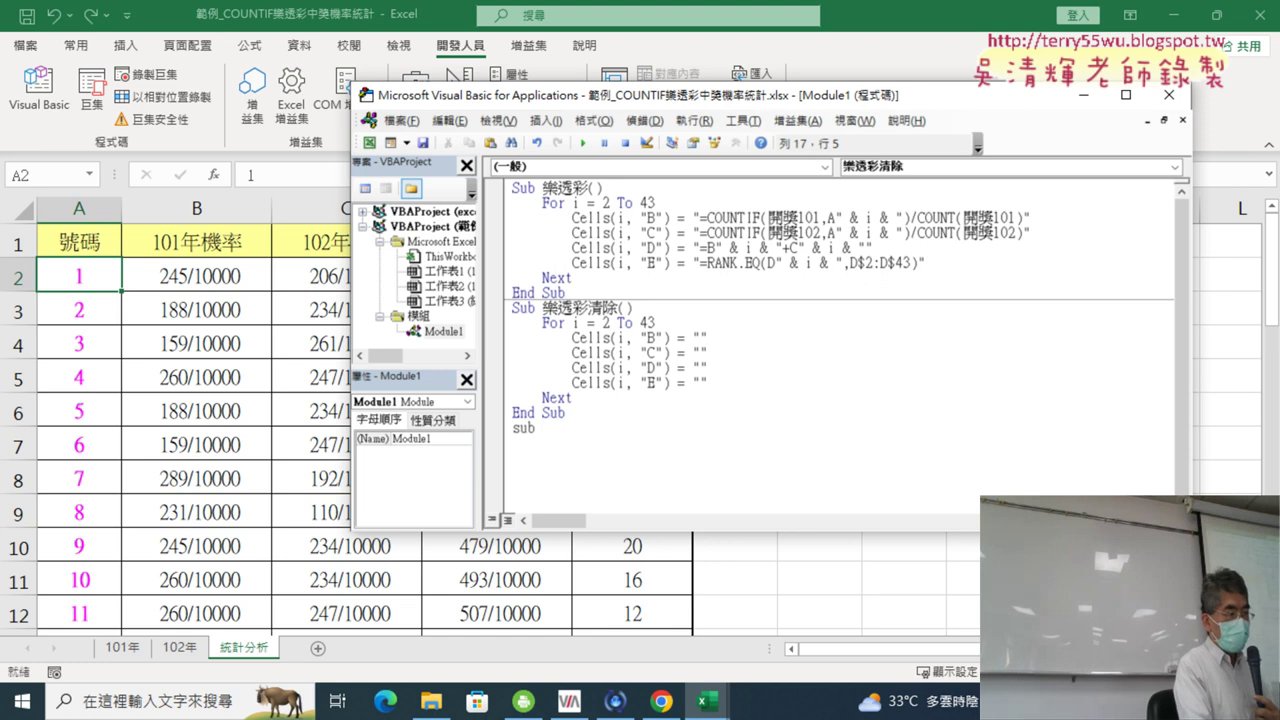
text(樂)
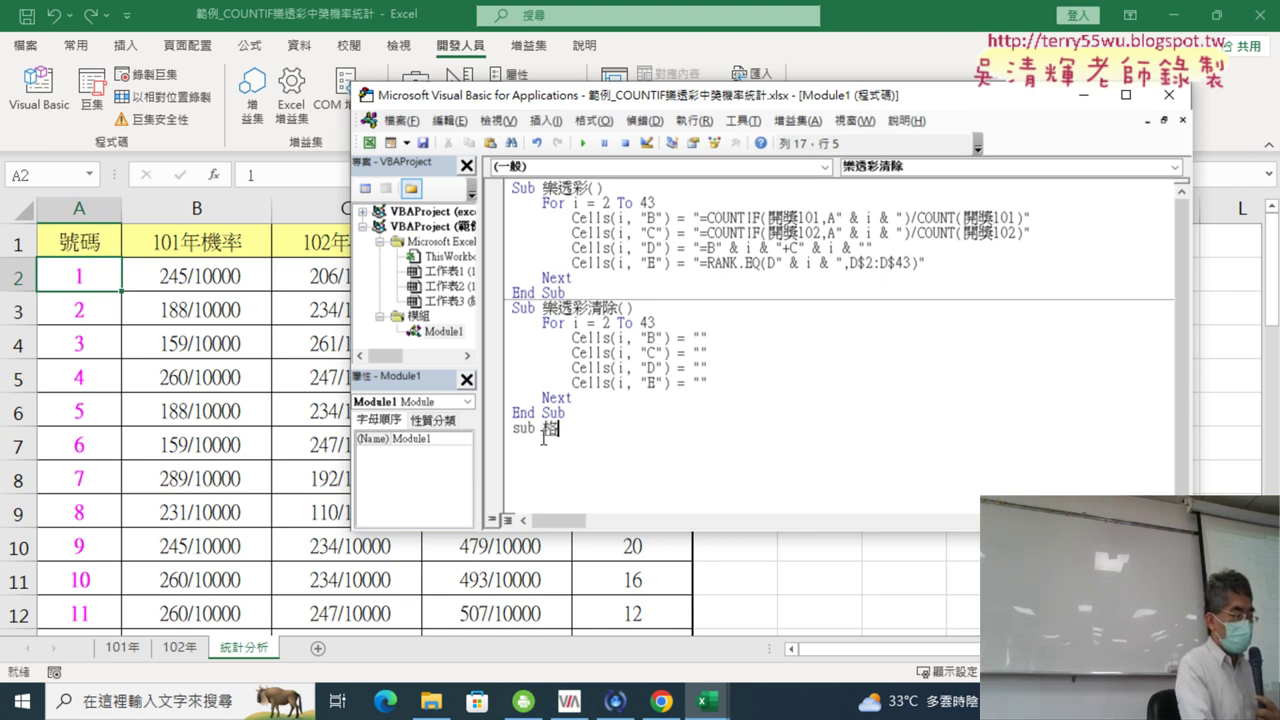
text(式ㄏㄨ)
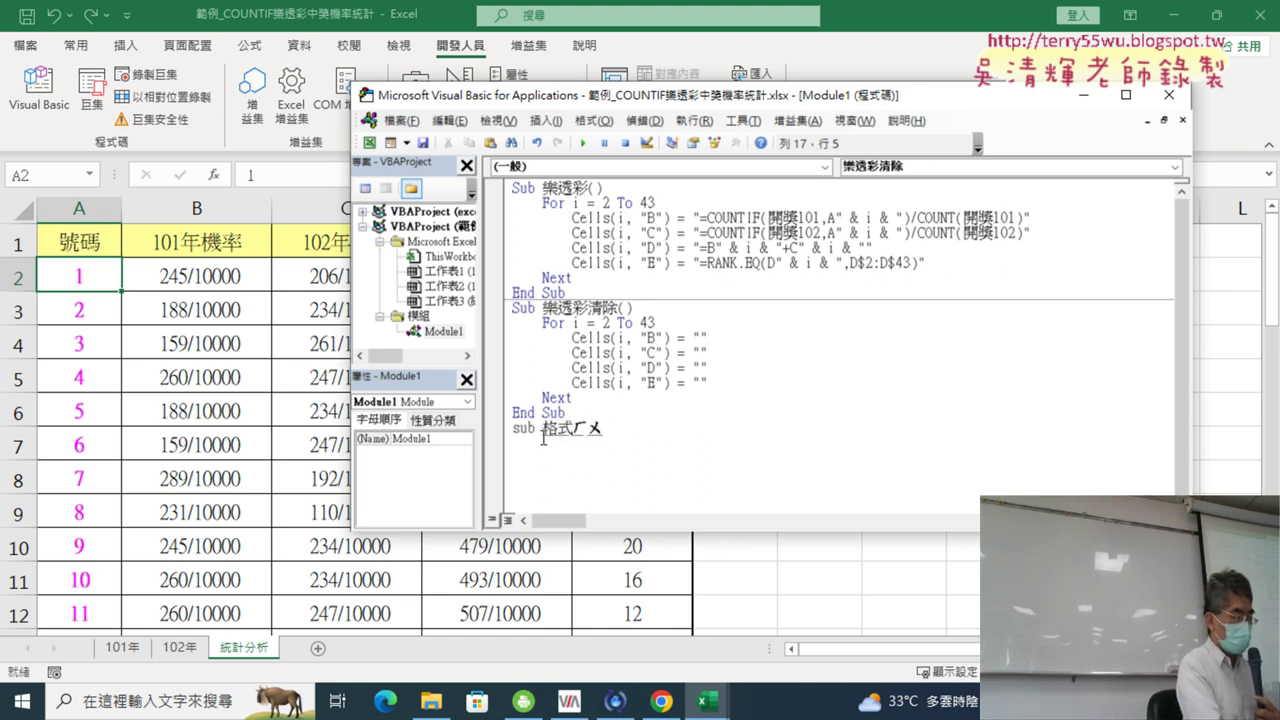
text(ㄚˋ)
key(Return)
key(Return)
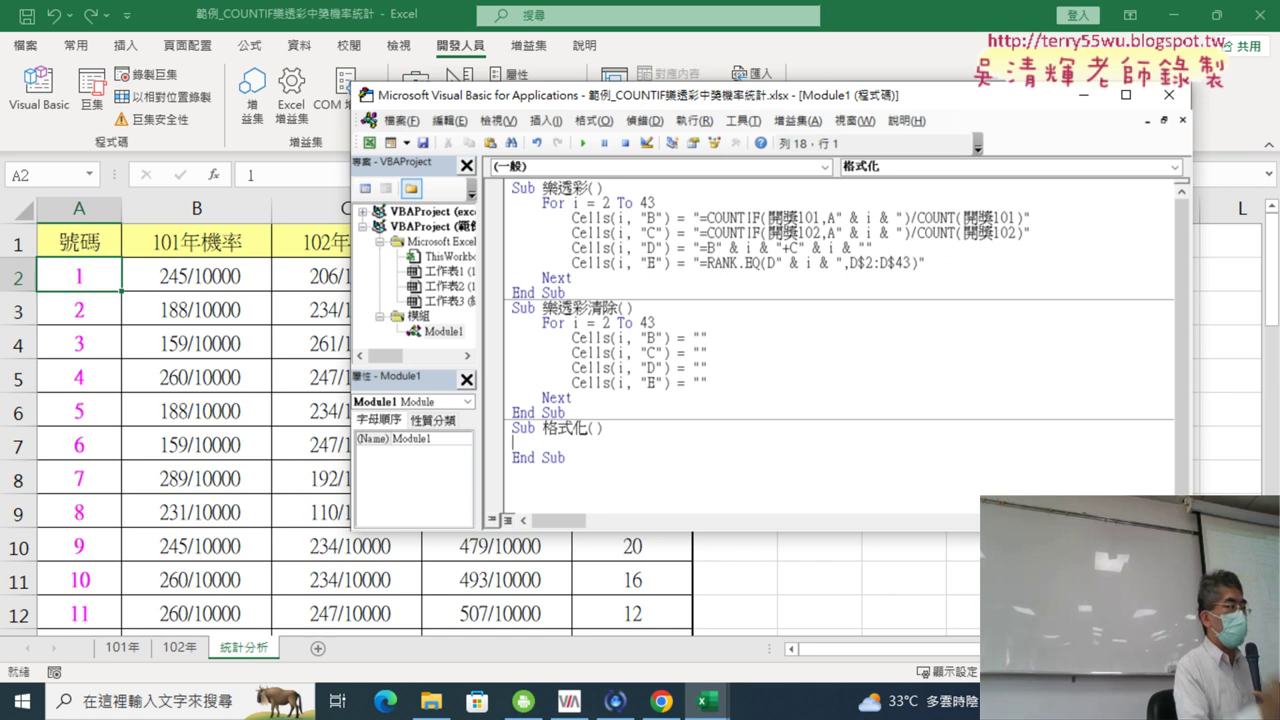
key(Tab)
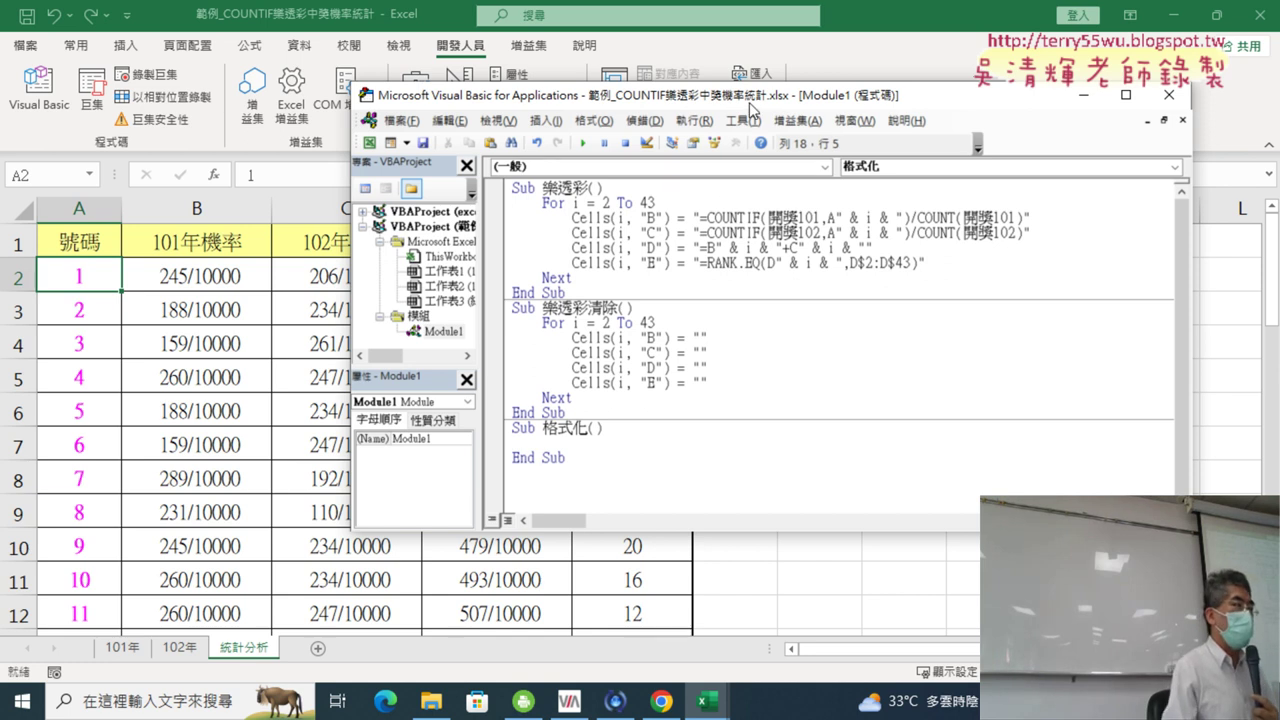
drag(754, 112, 1081, 116)
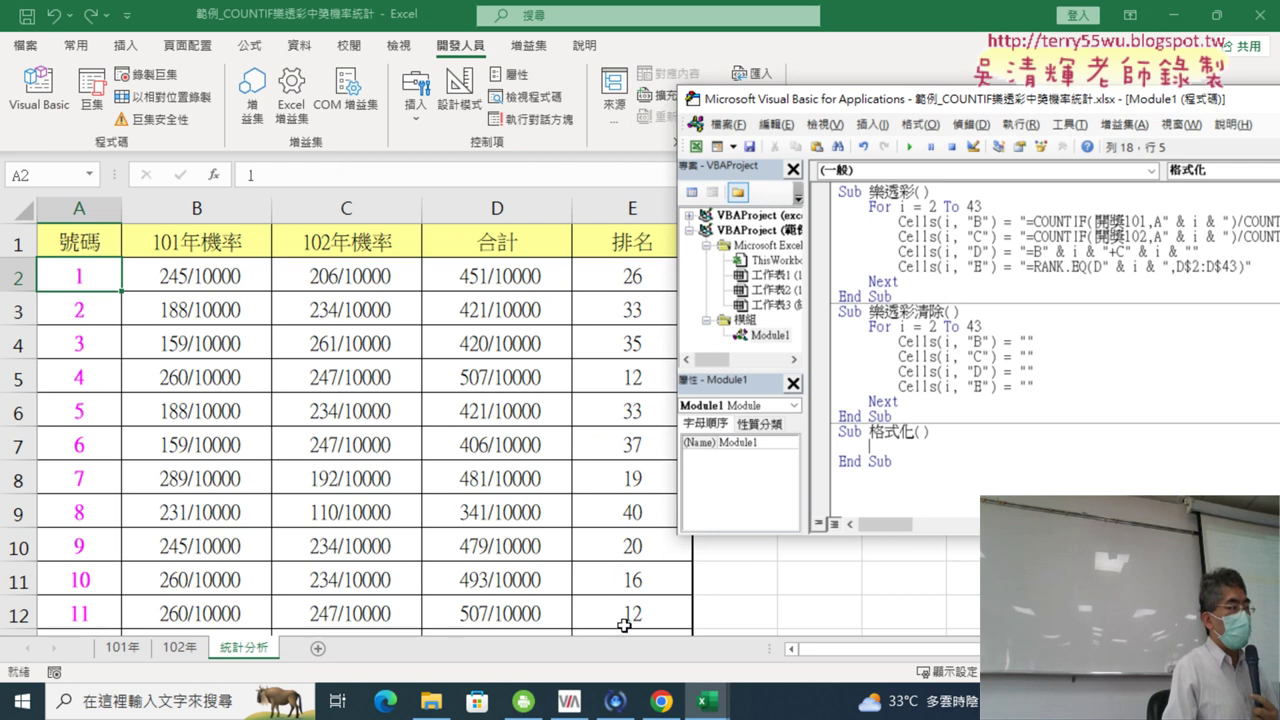
- Copy the For i = 2 To 43 line into 格式化 and close the loop with Next
drag(985, 206, 842, 207)
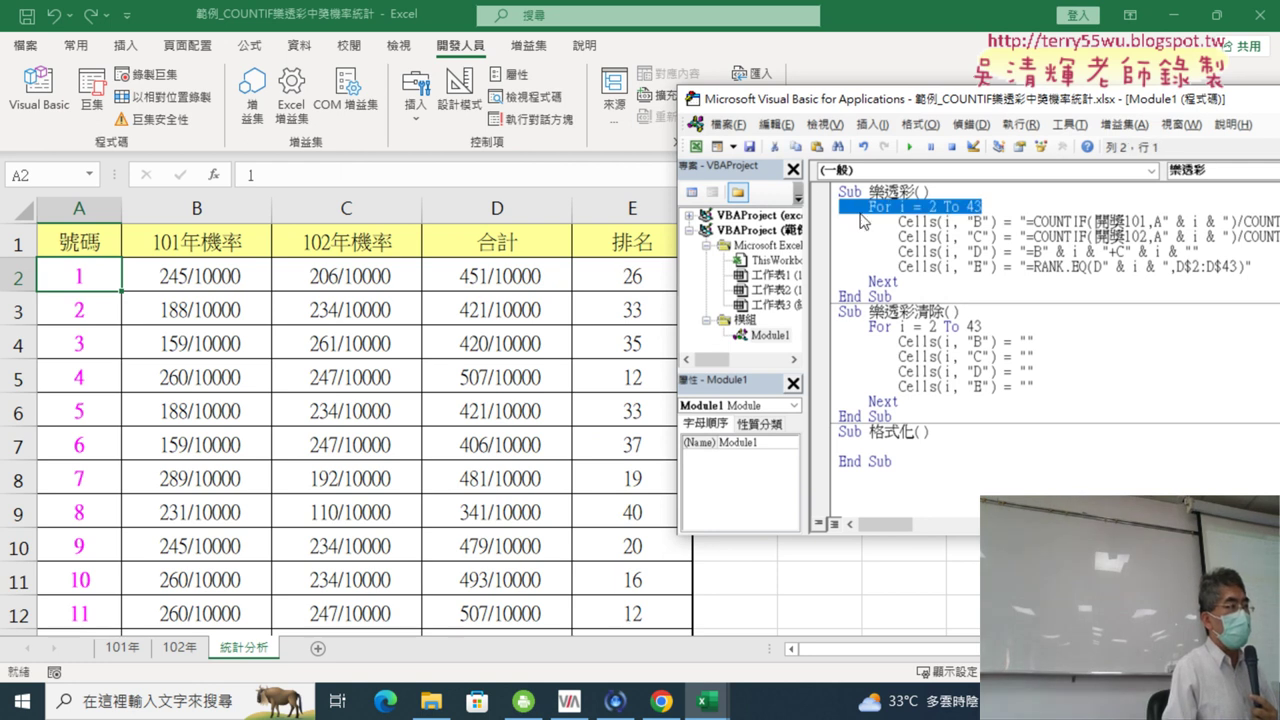
key(ctrl+c)
click(841, 447)
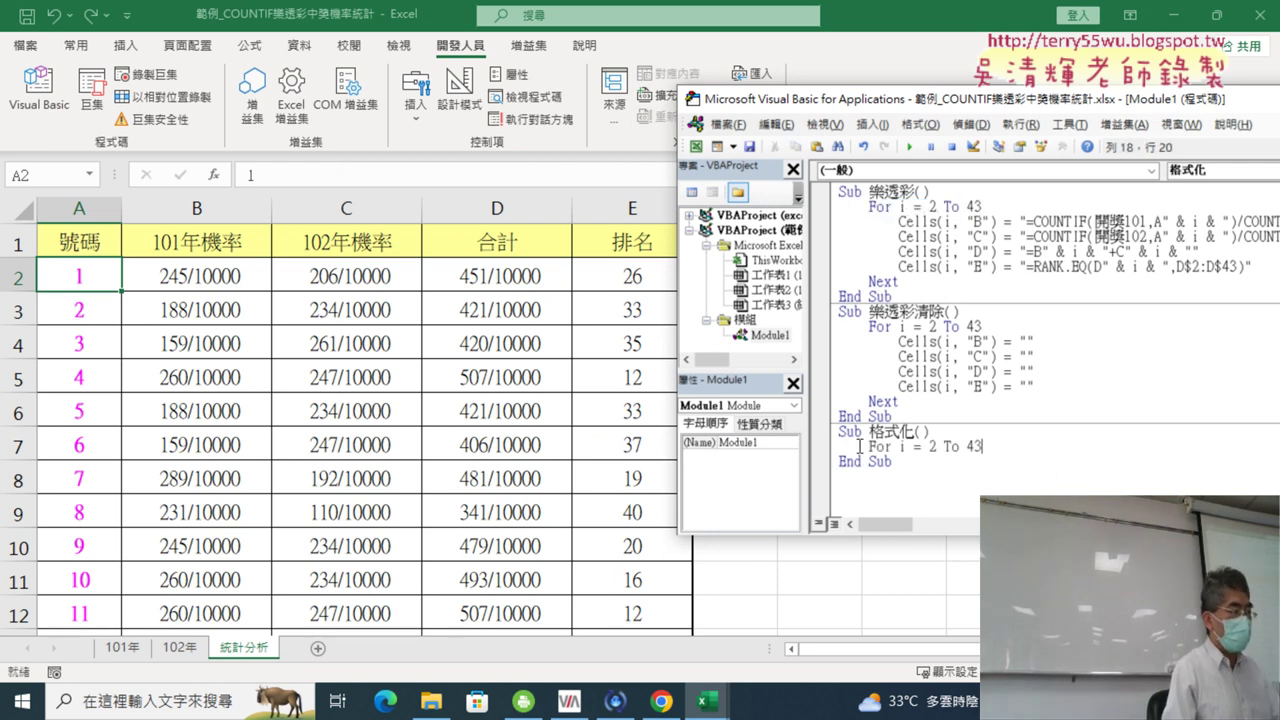
key(ctrl+v)
key(Return)
key(Return)
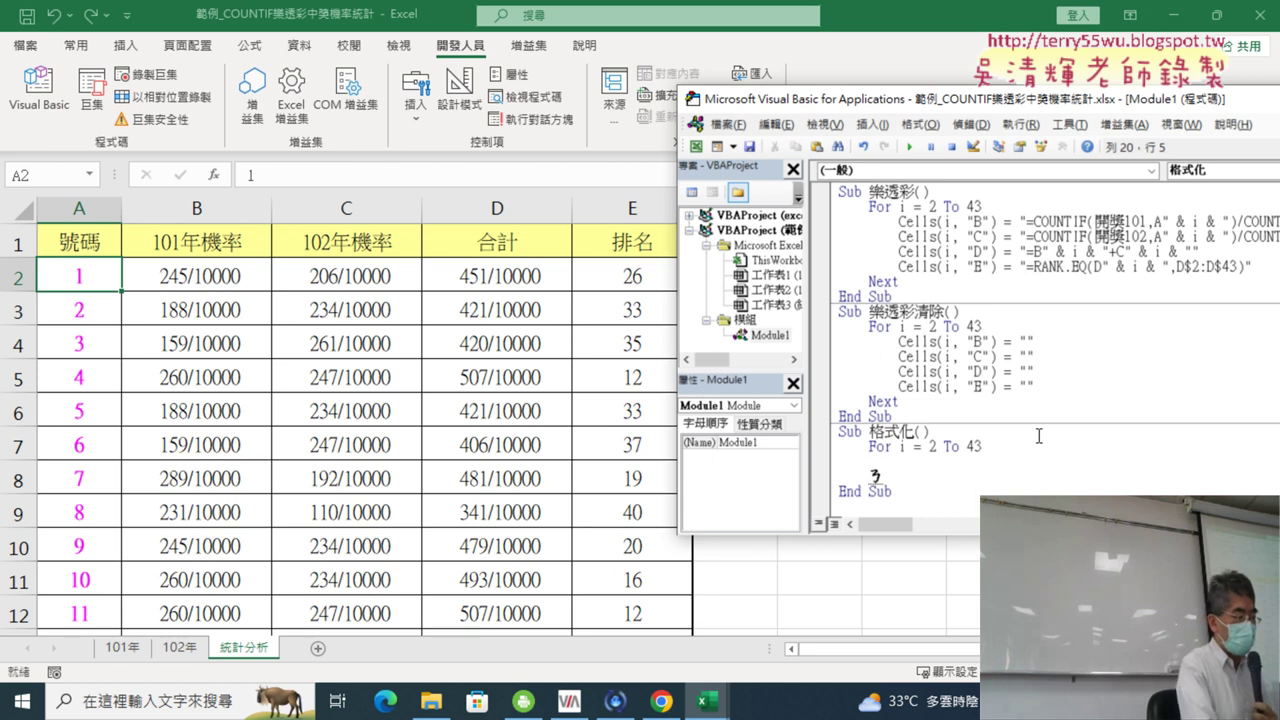
text(ce)
key(Escape)
text(ex)
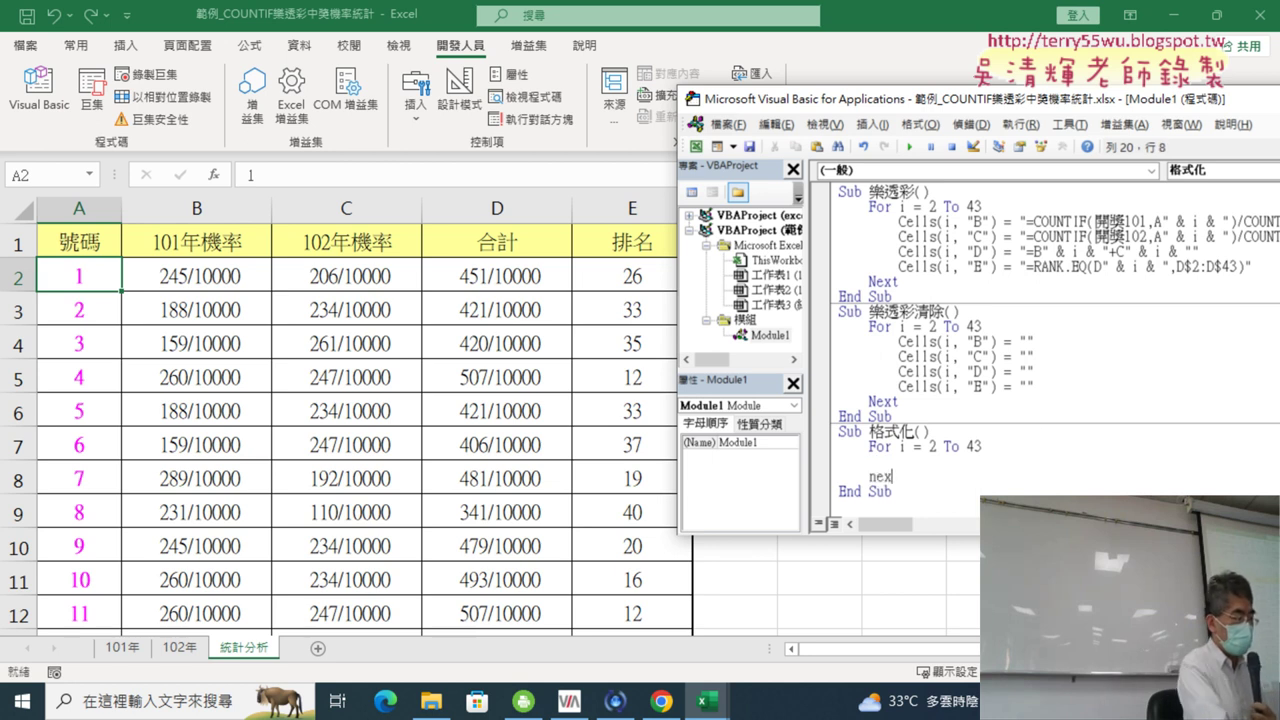
text(t)
- Add an empty If Cells(i, "E") <= 7 Then … End If block inside the loop
key(Up)
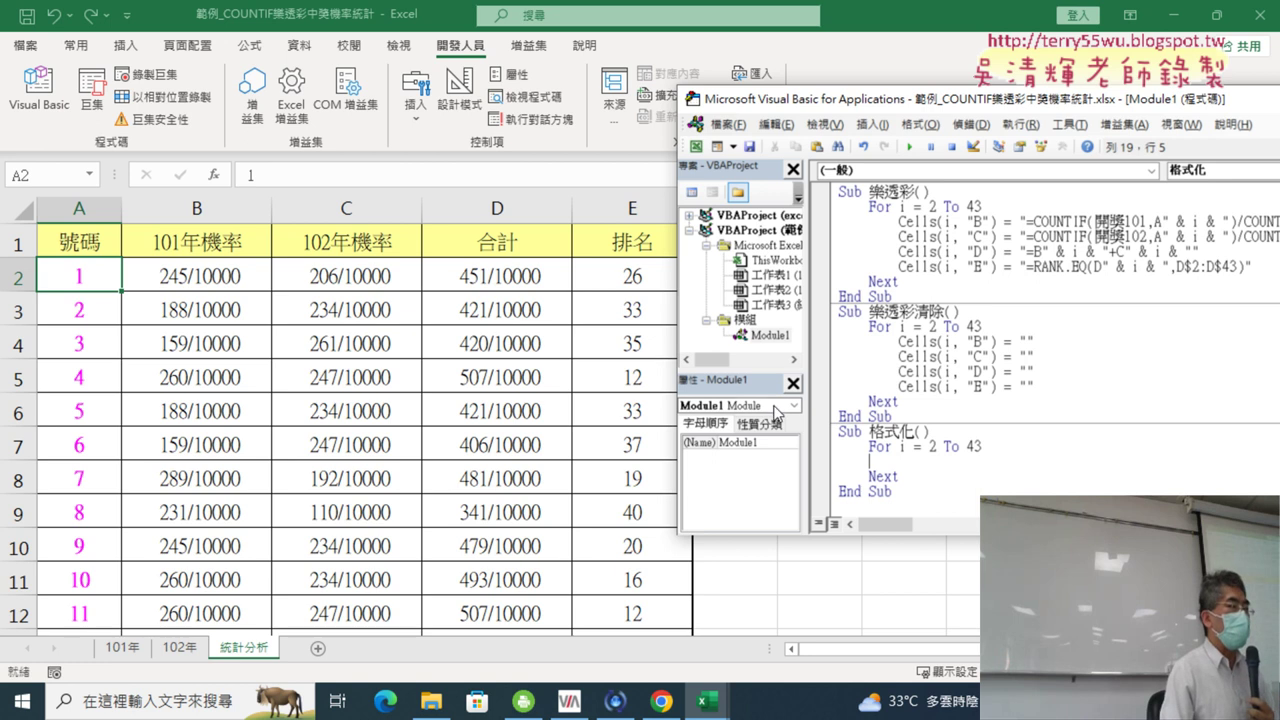
key(Tab)
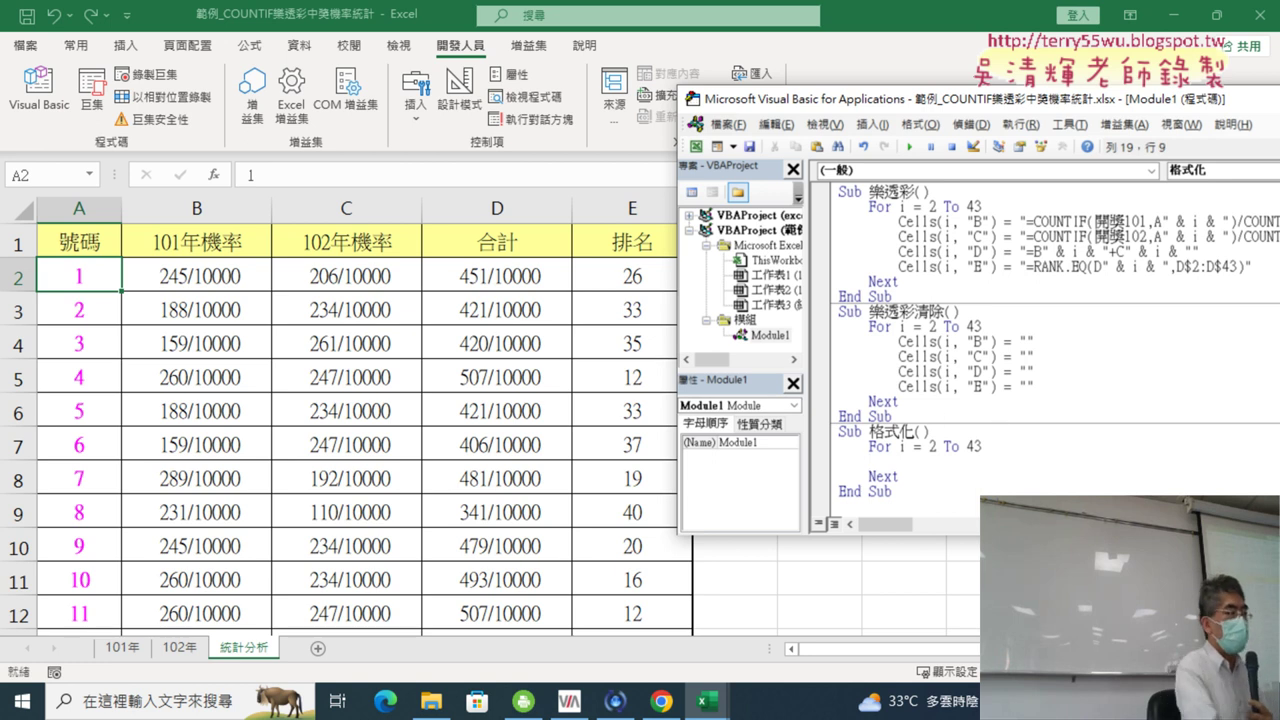
text(if)
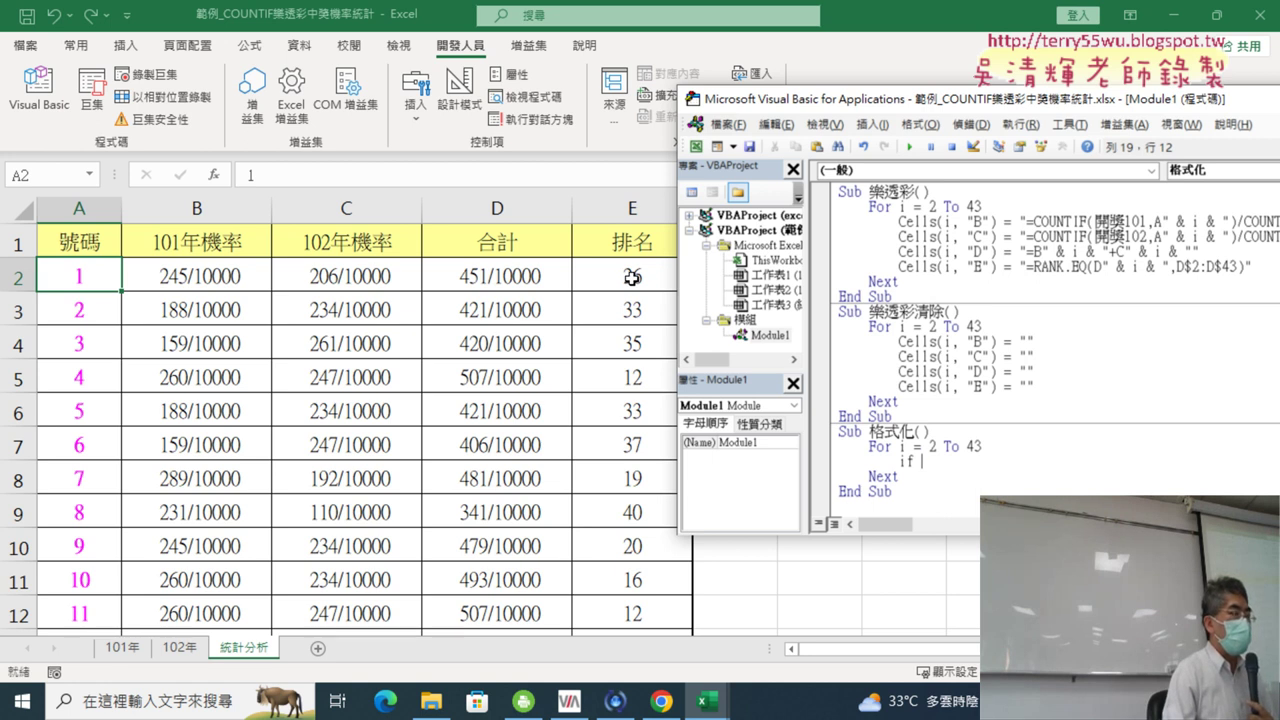
text(cells)
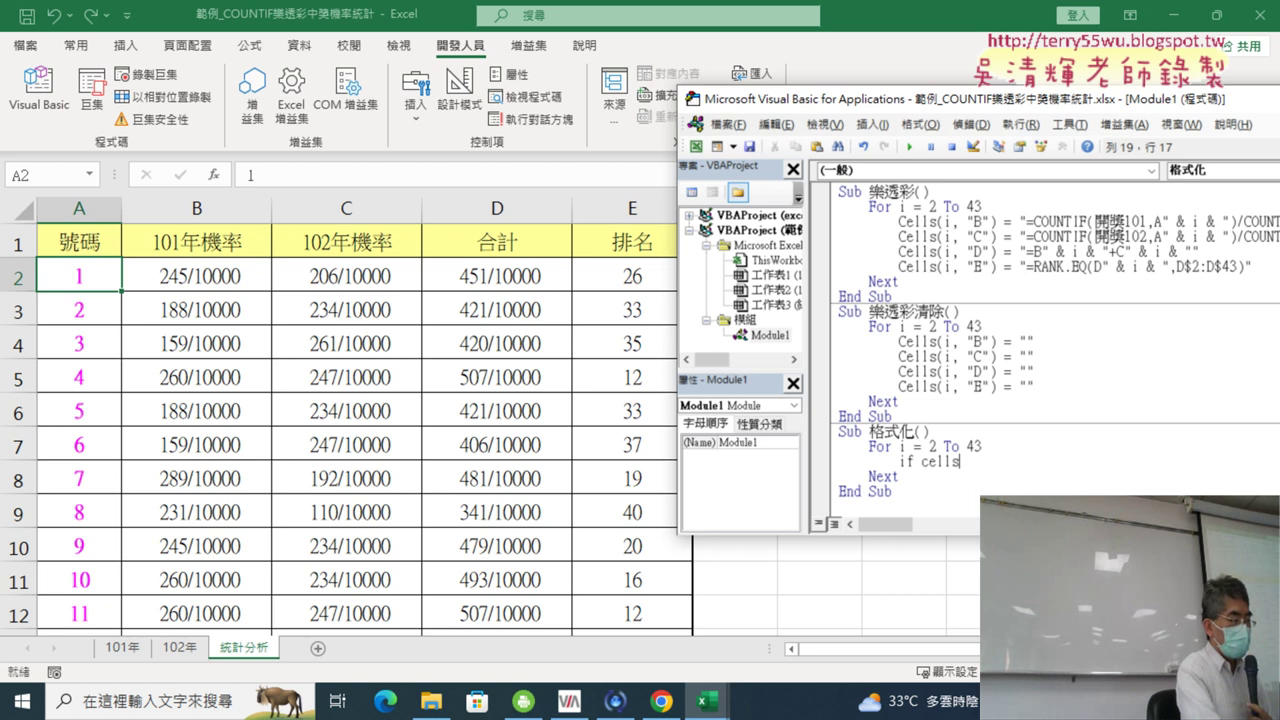
text((i)
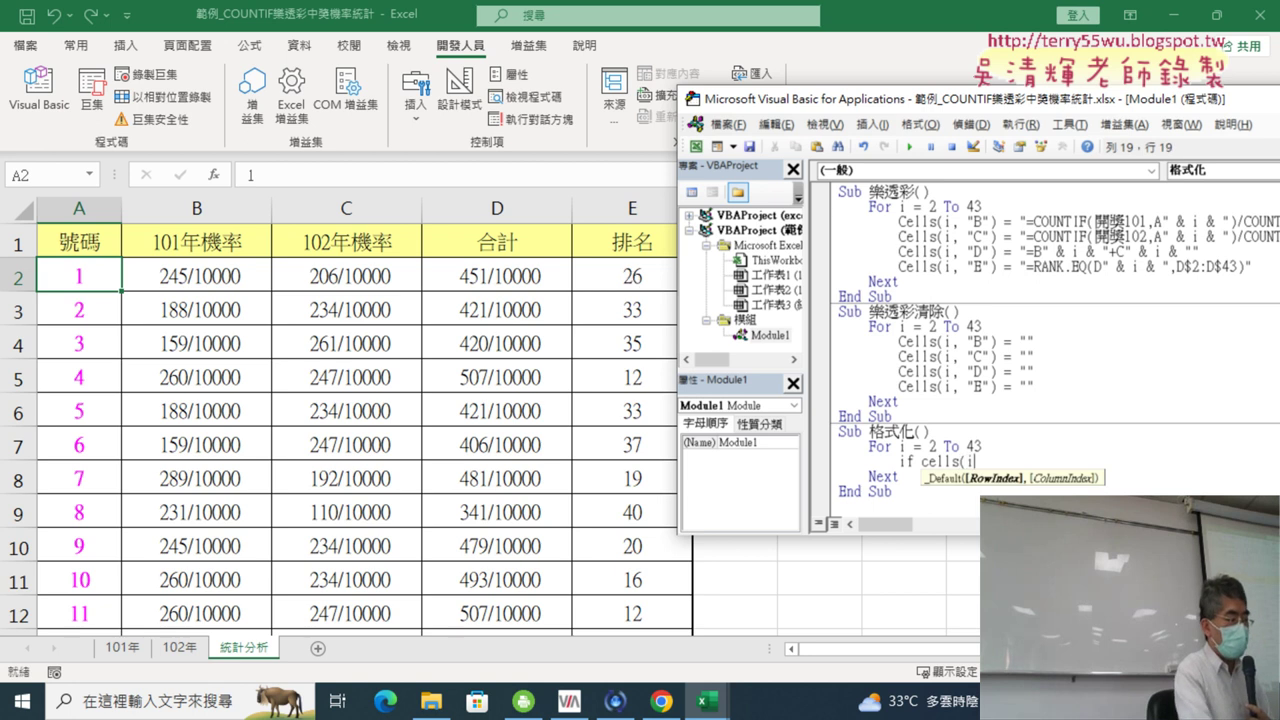
text(,)
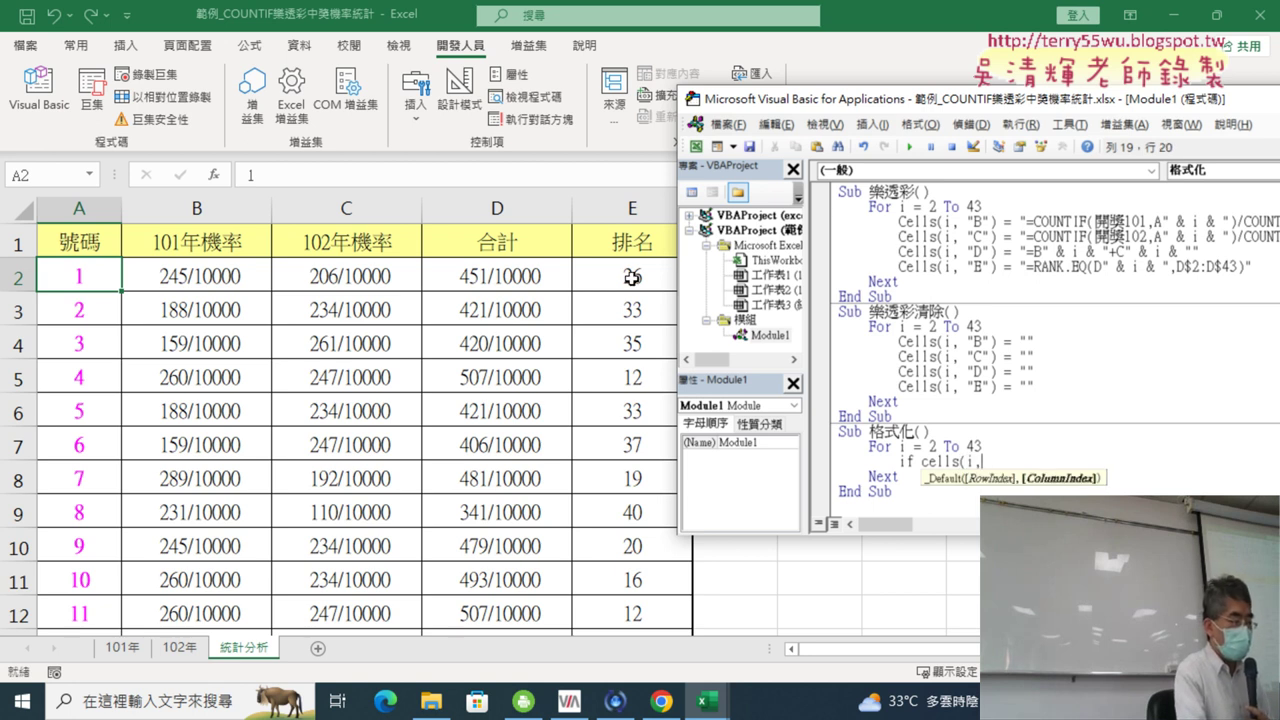
text("E")
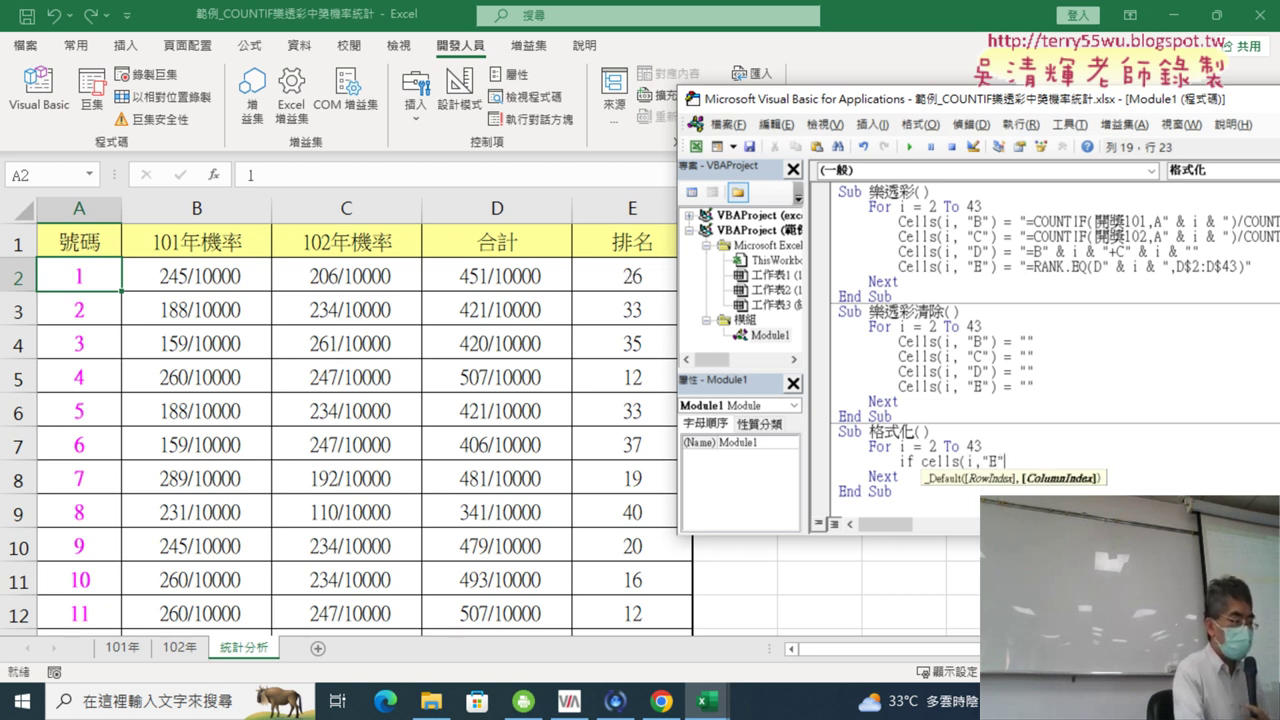
text())
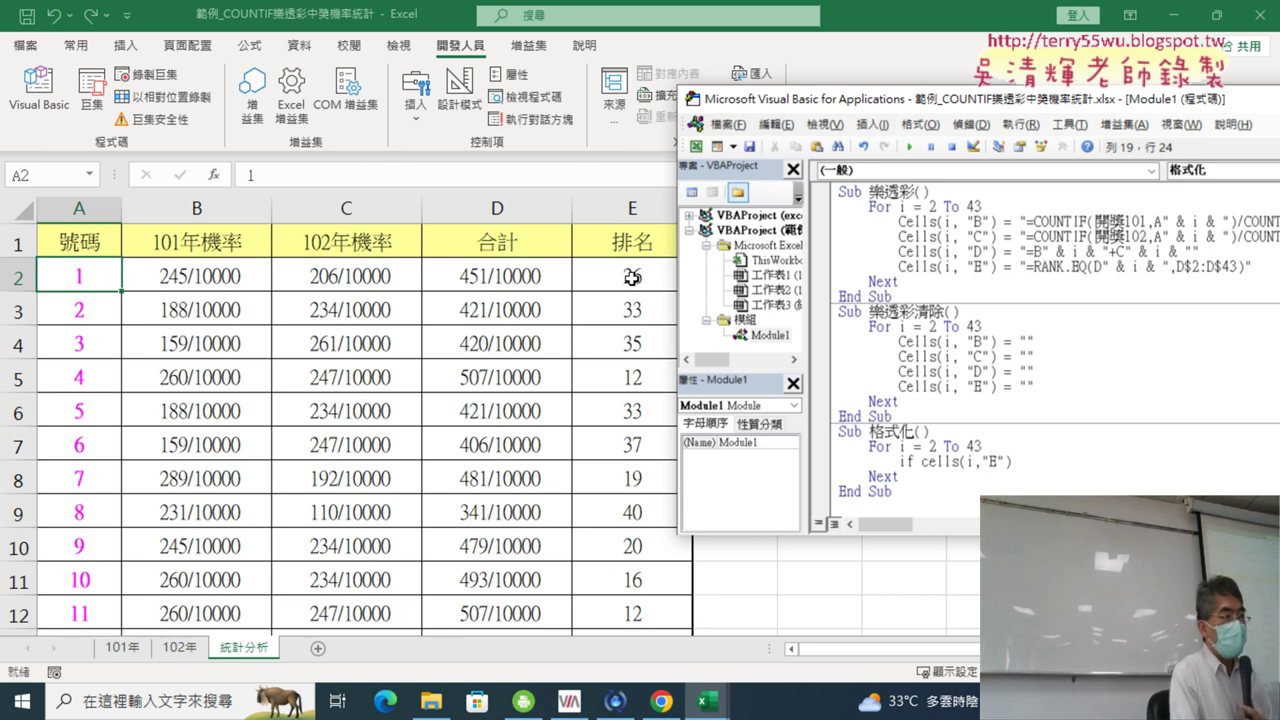
text(<=7 th)
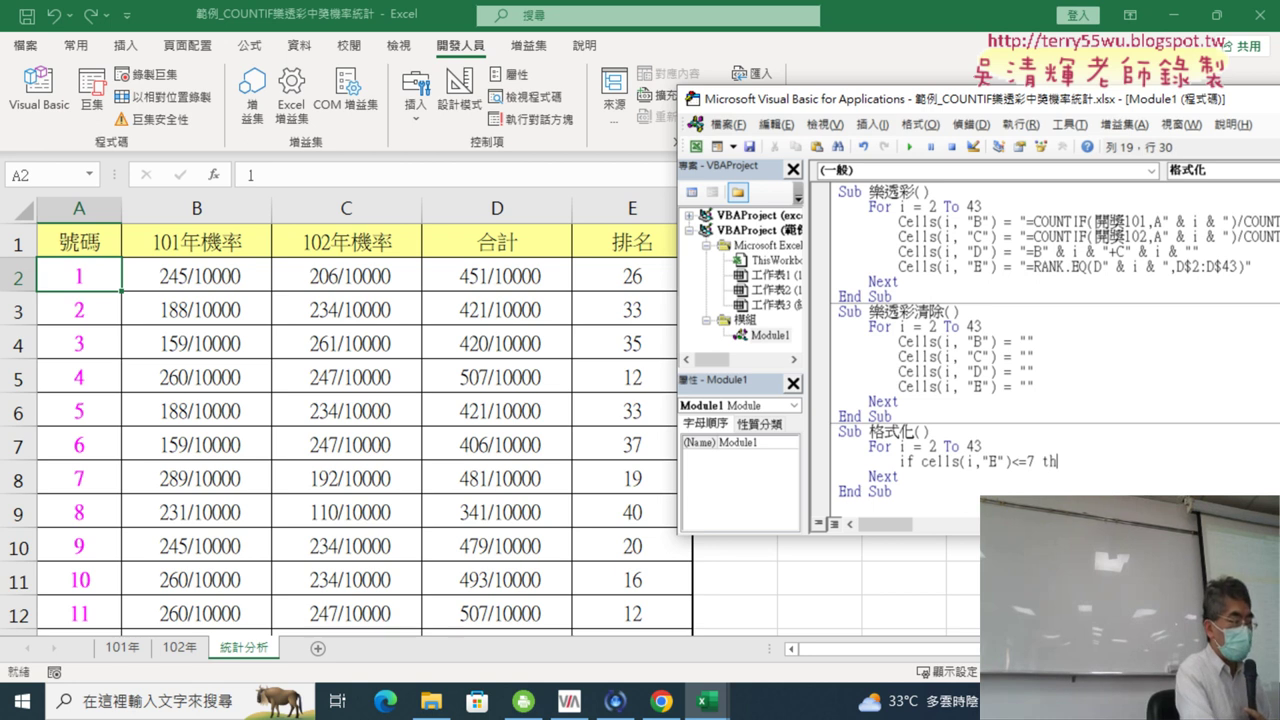
text(en)
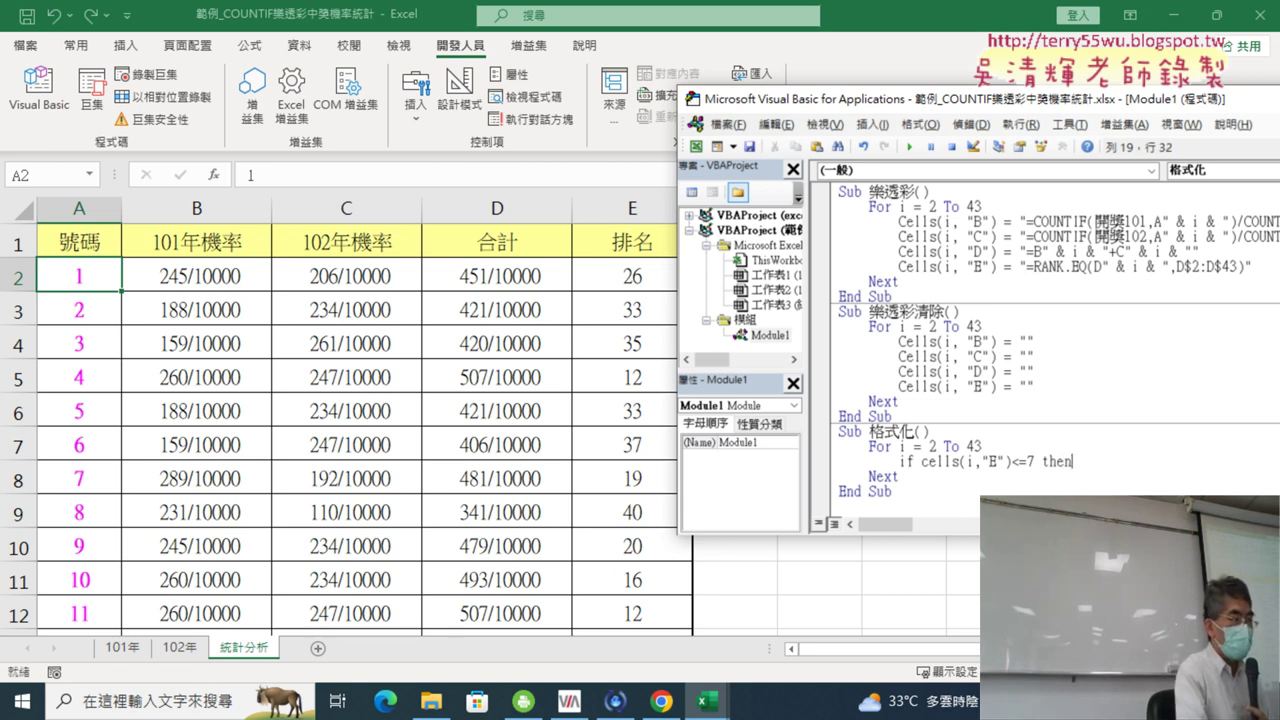
key(Return)
key(Return)
text(e)
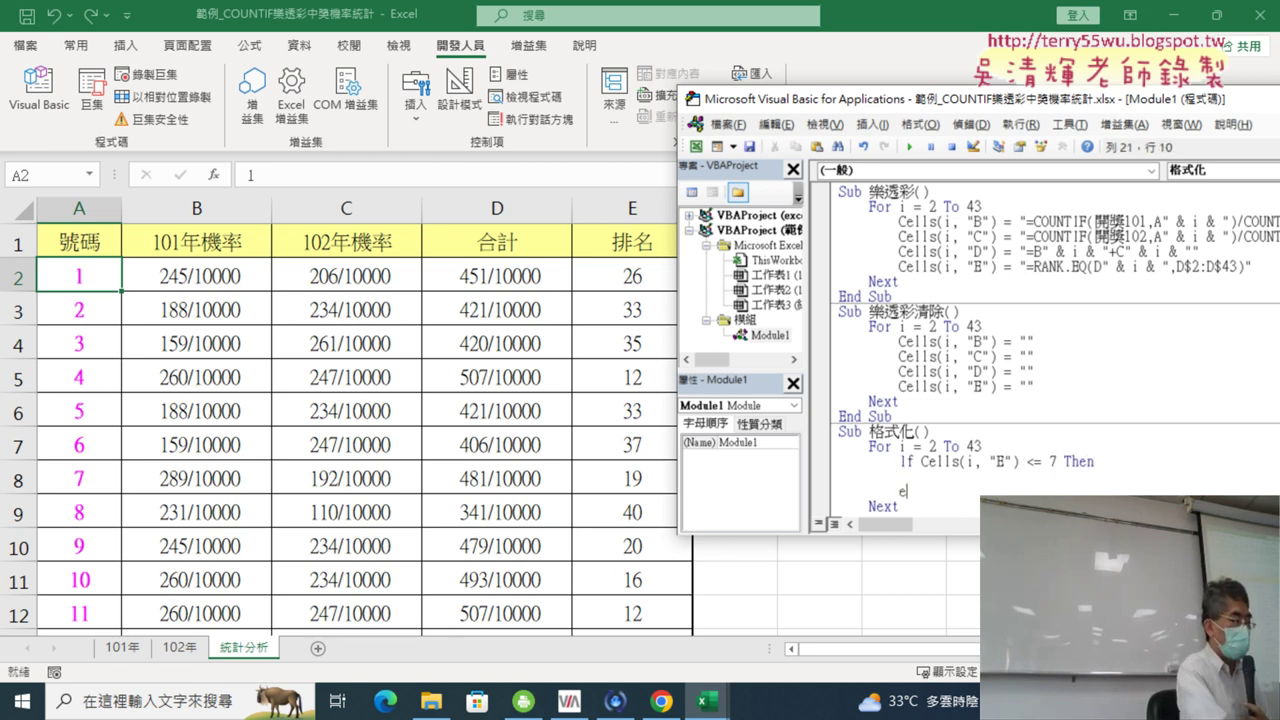
text(nd if)
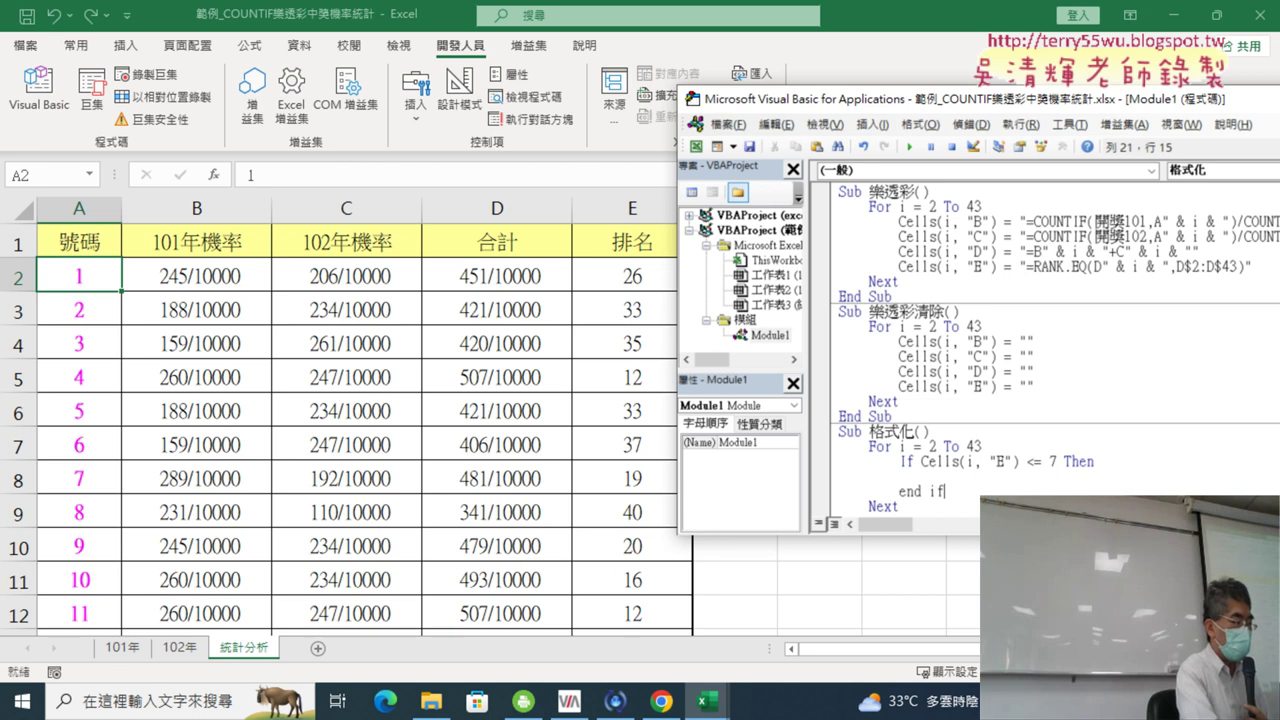
key(Up)
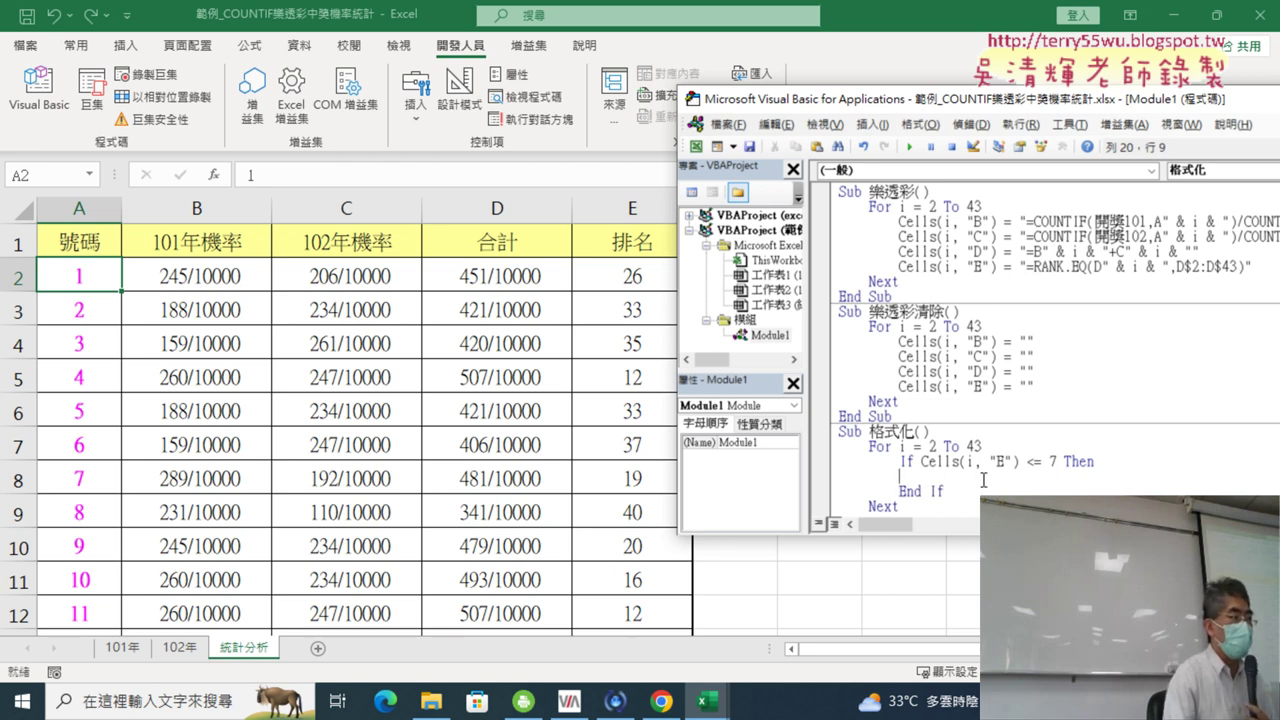
scroll(984, 480, down, 1)
drag(920, 432, 1057, 432)
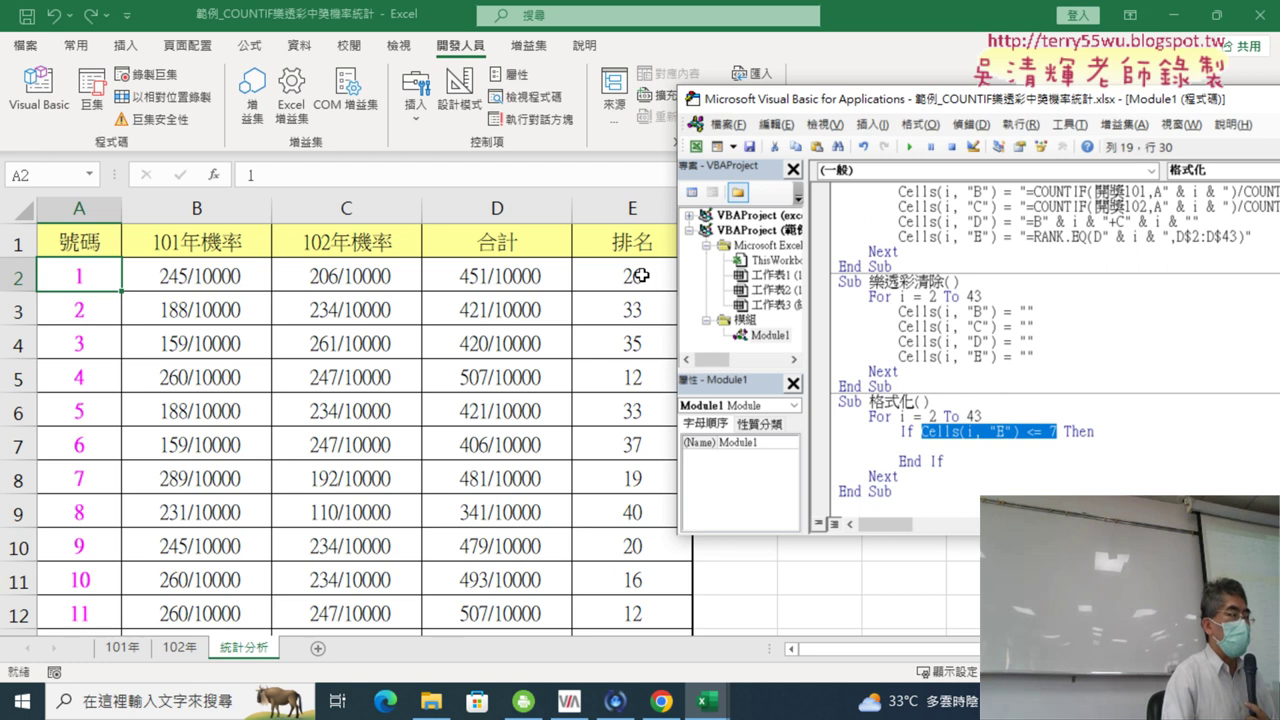
click(992, 446)
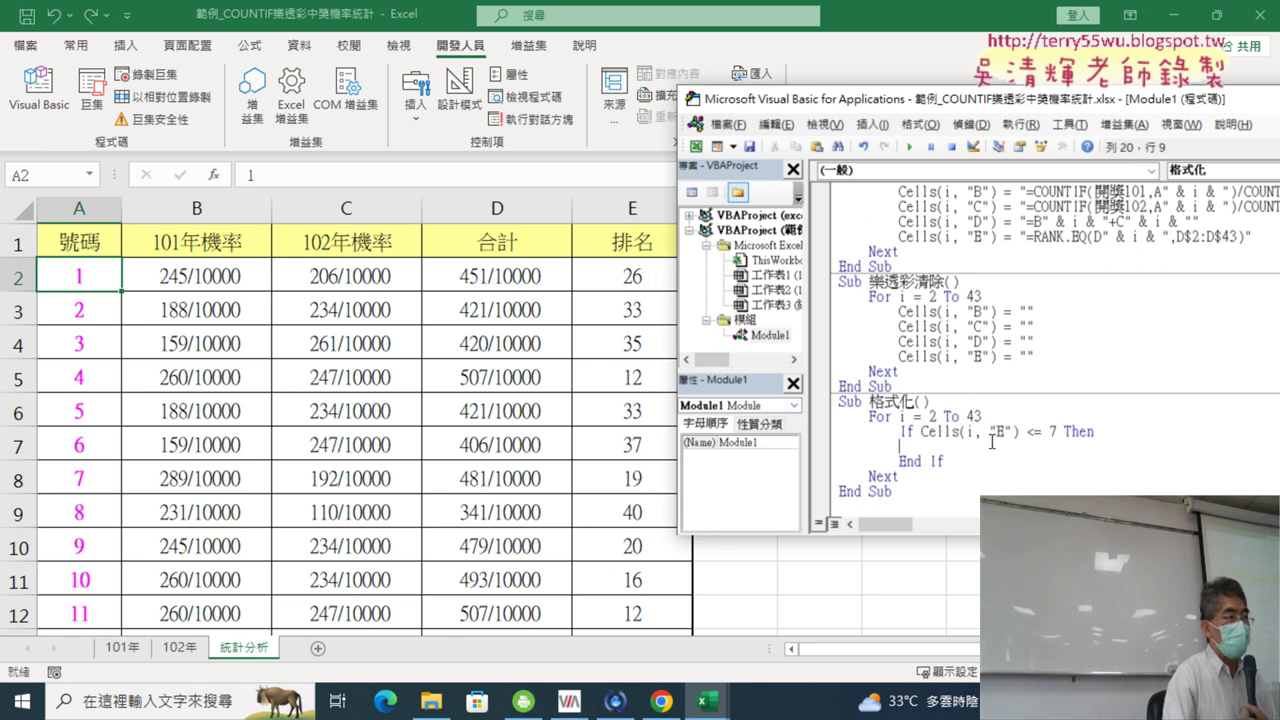
double_click(930, 417)
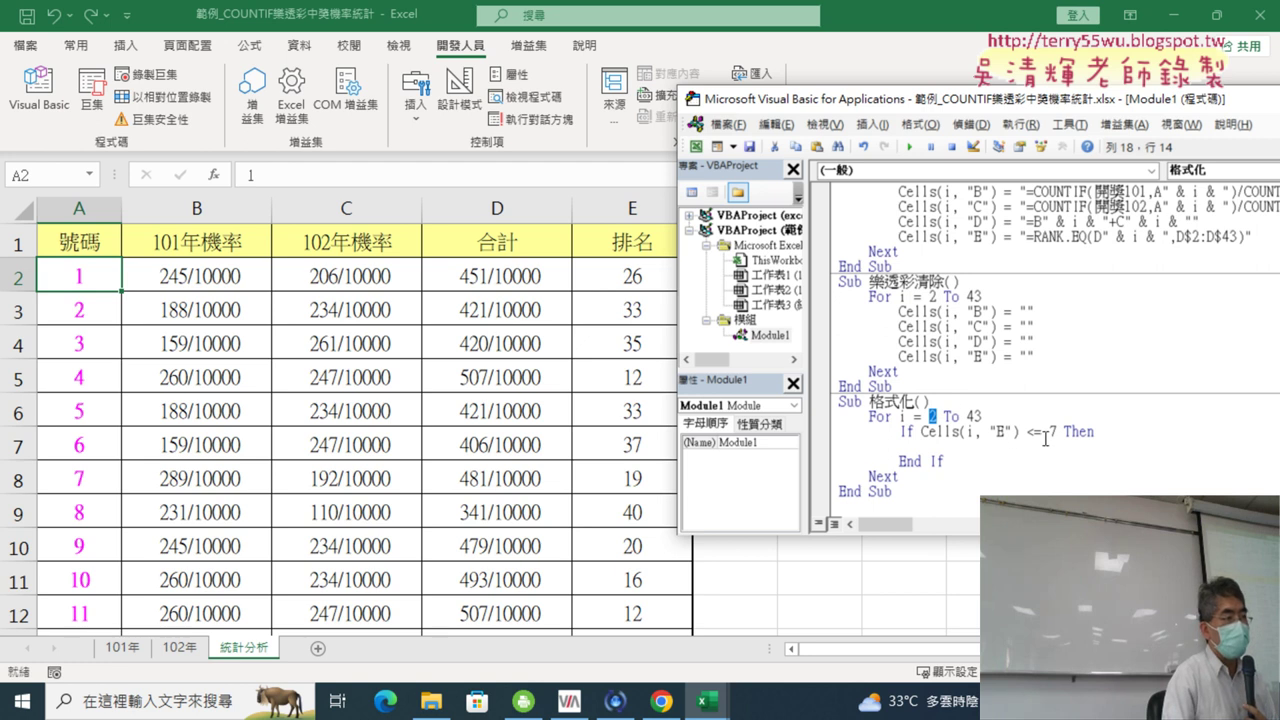
drag(1058, 432, 922, 432)
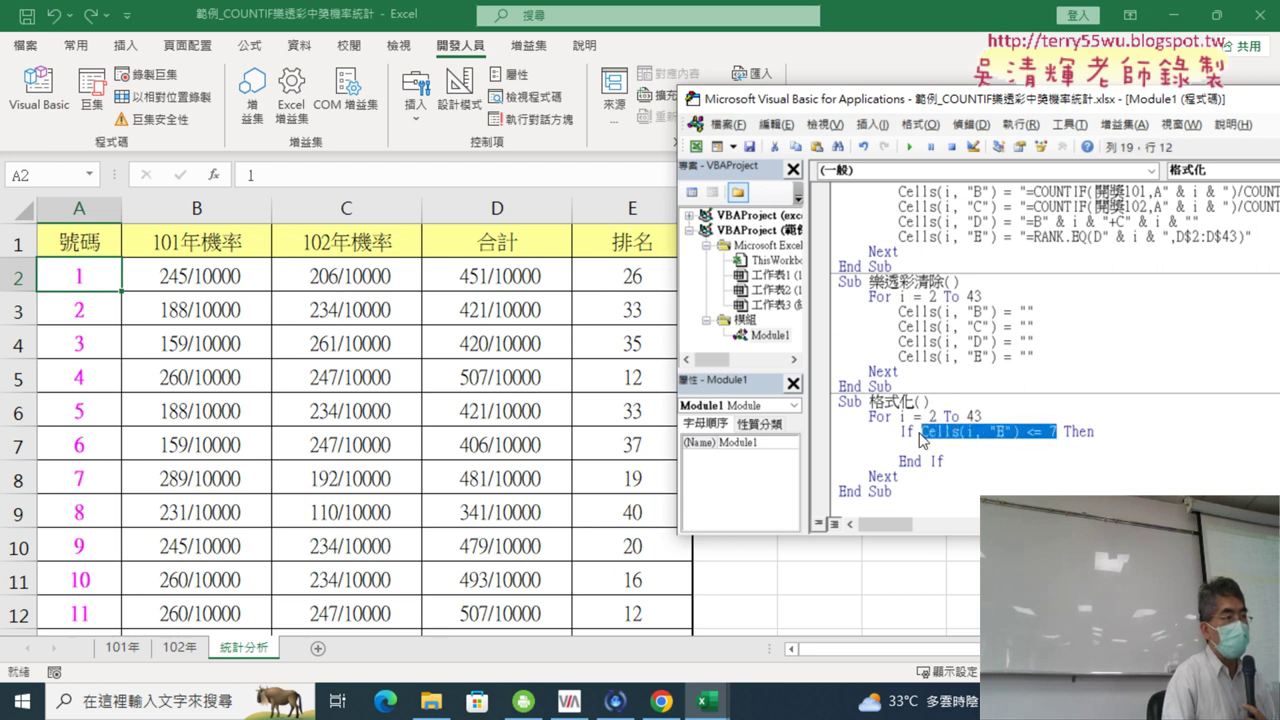
drag(1057, 432, 1027, 432)
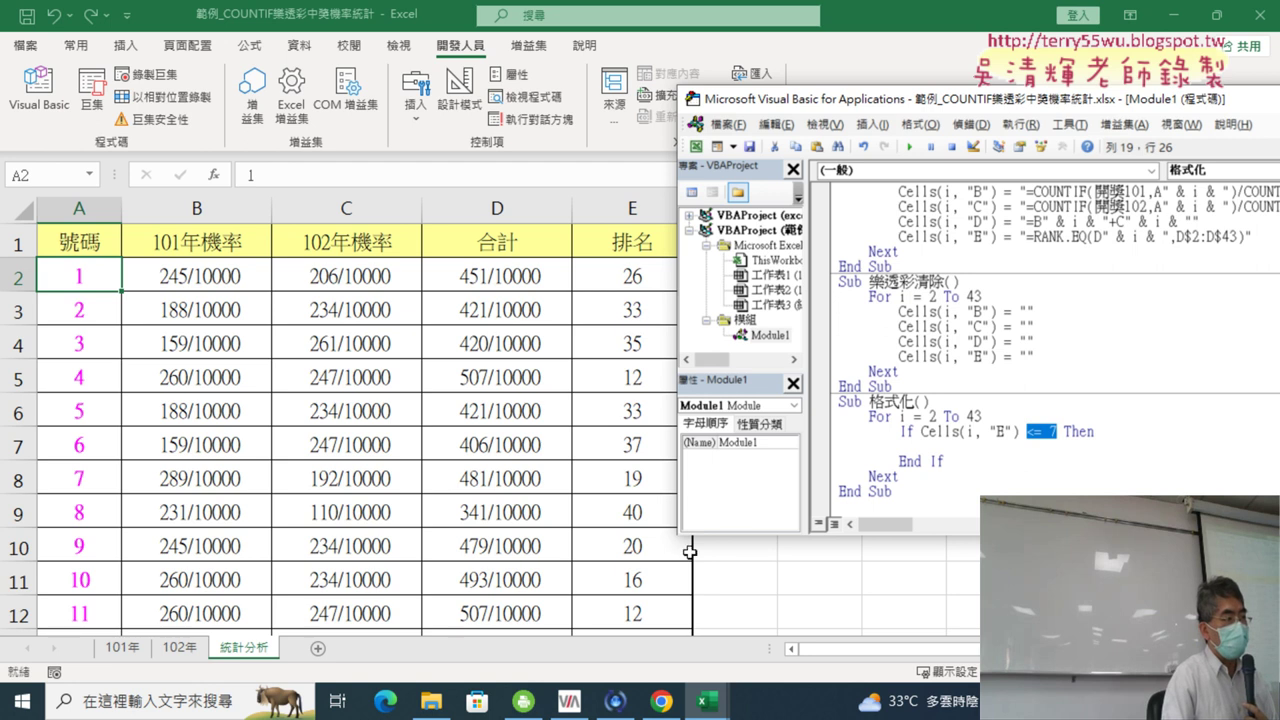
click(648, 534)
scroll(651, 533, down, 2)
scroll(680, 500, down, 1)
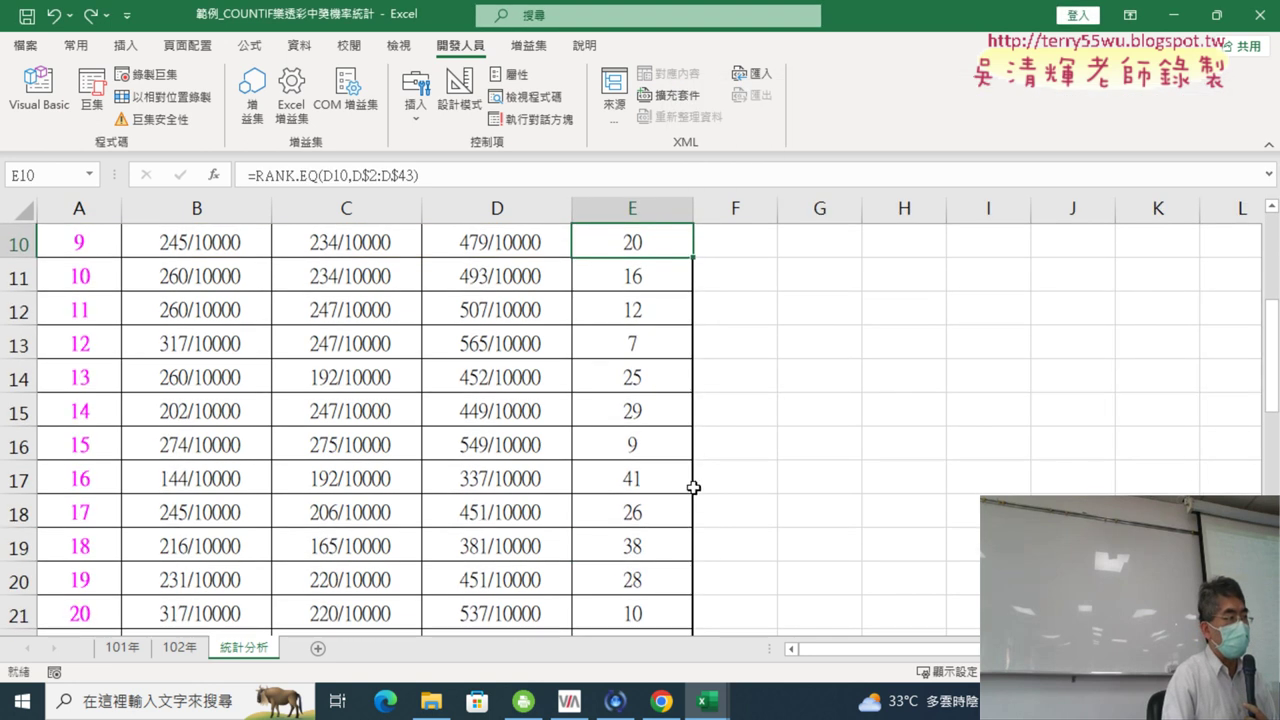
click(655, 350)
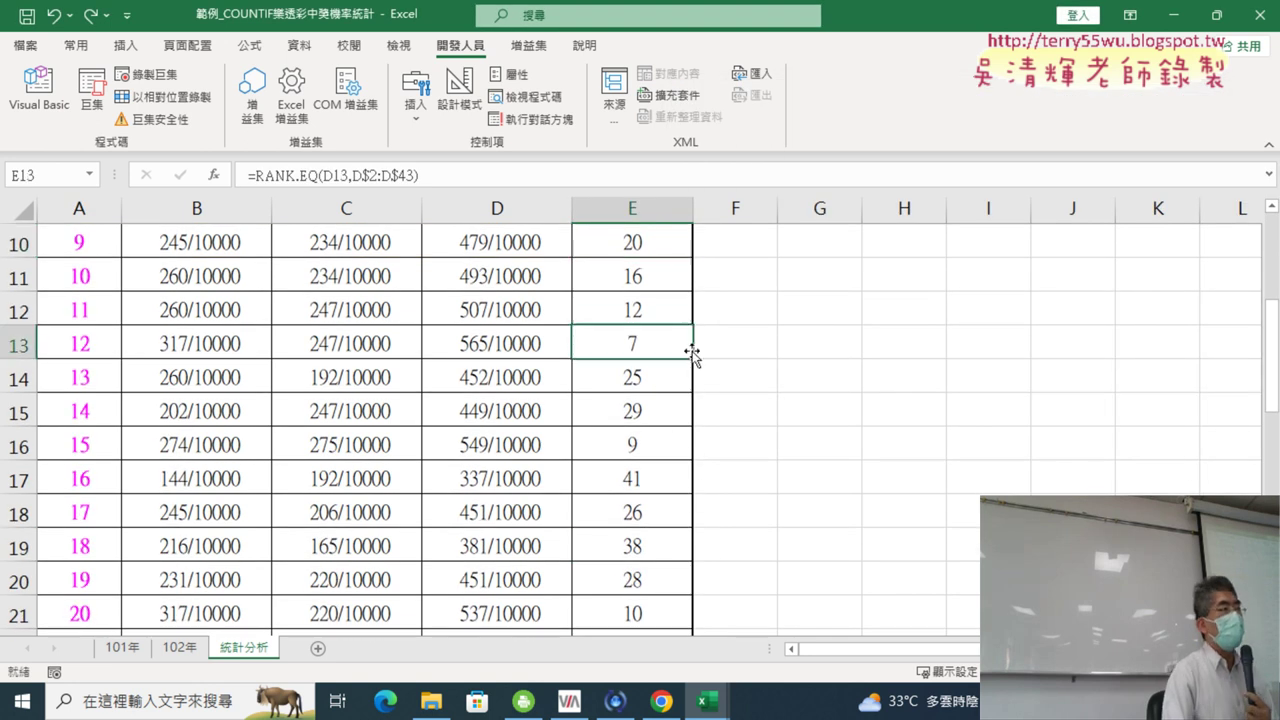
click(40, 92)
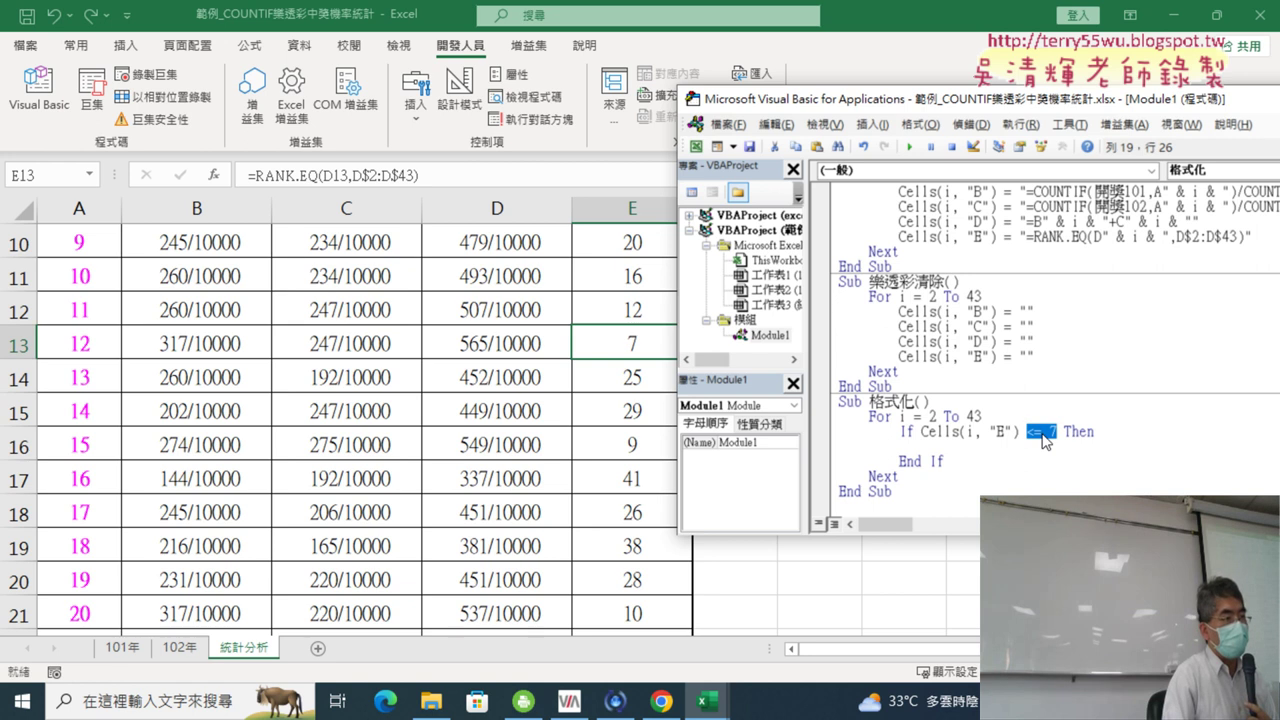
click(1016, 443)
key(Tab)
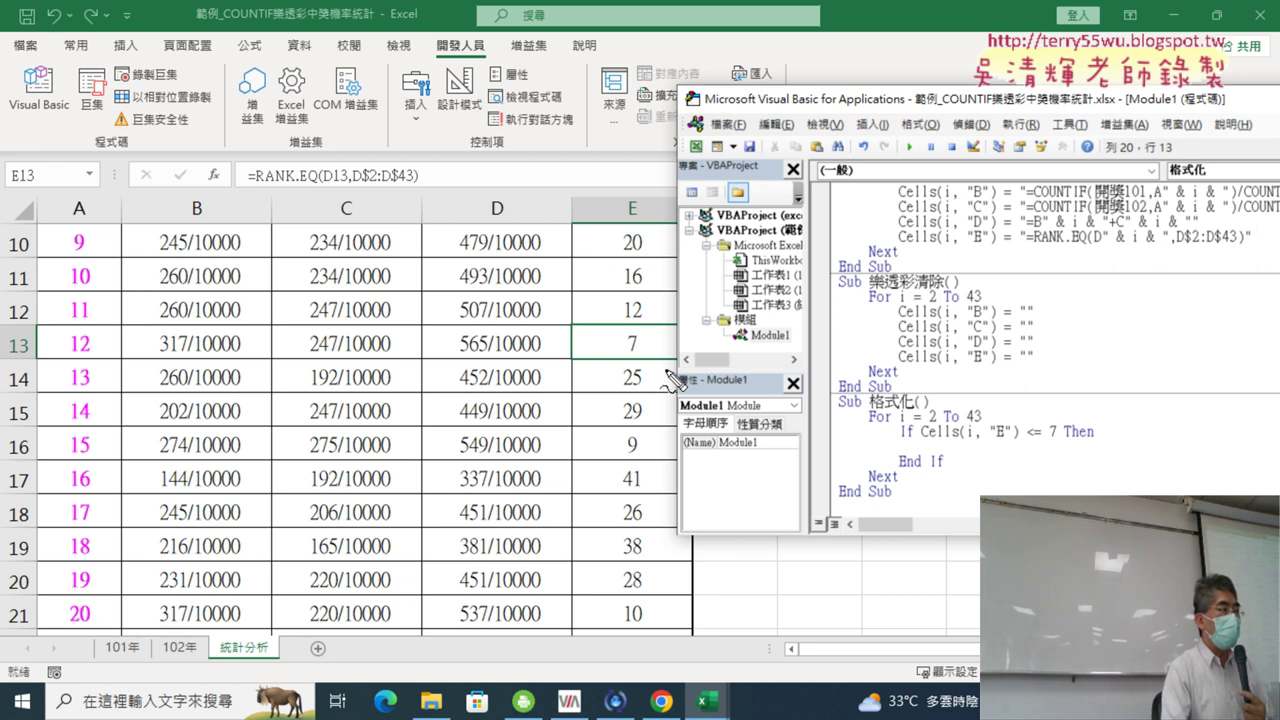
mouse_move(662, 368)
mouse_down()
mouse_move(638, 318)
mouse_move(664, 370)
mouse_up()
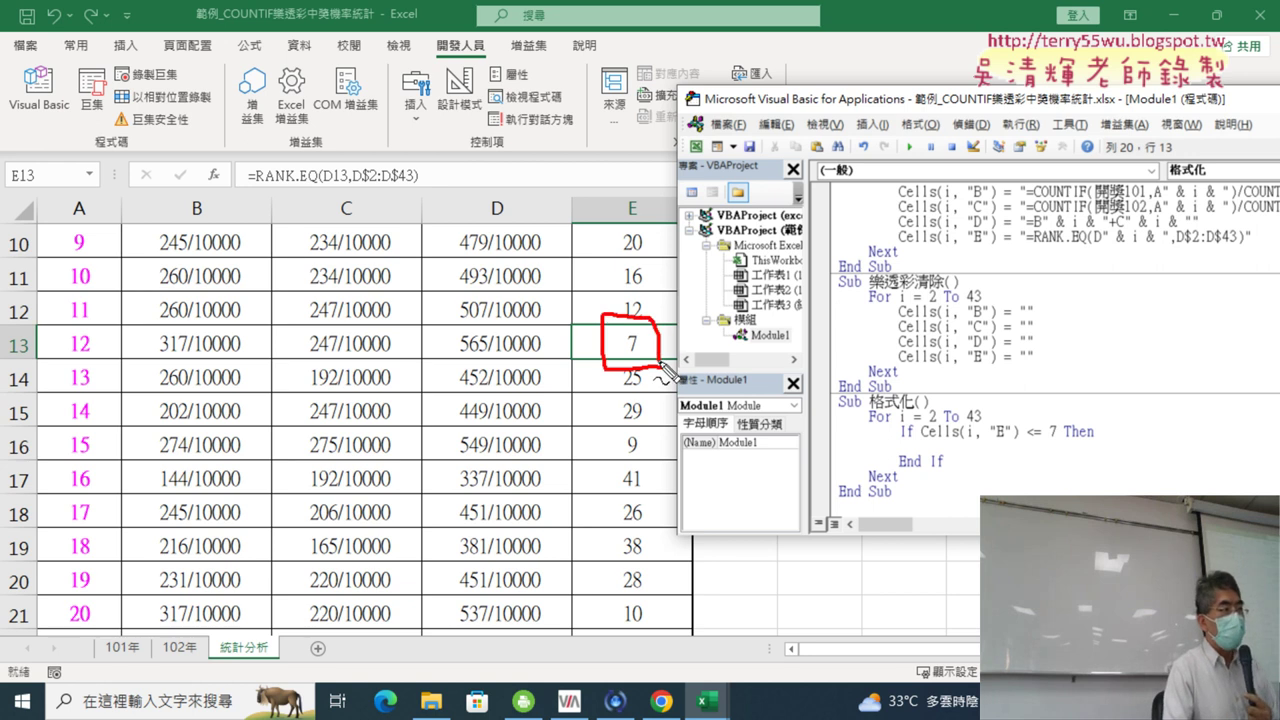
drag(6, 334, 28, 366)
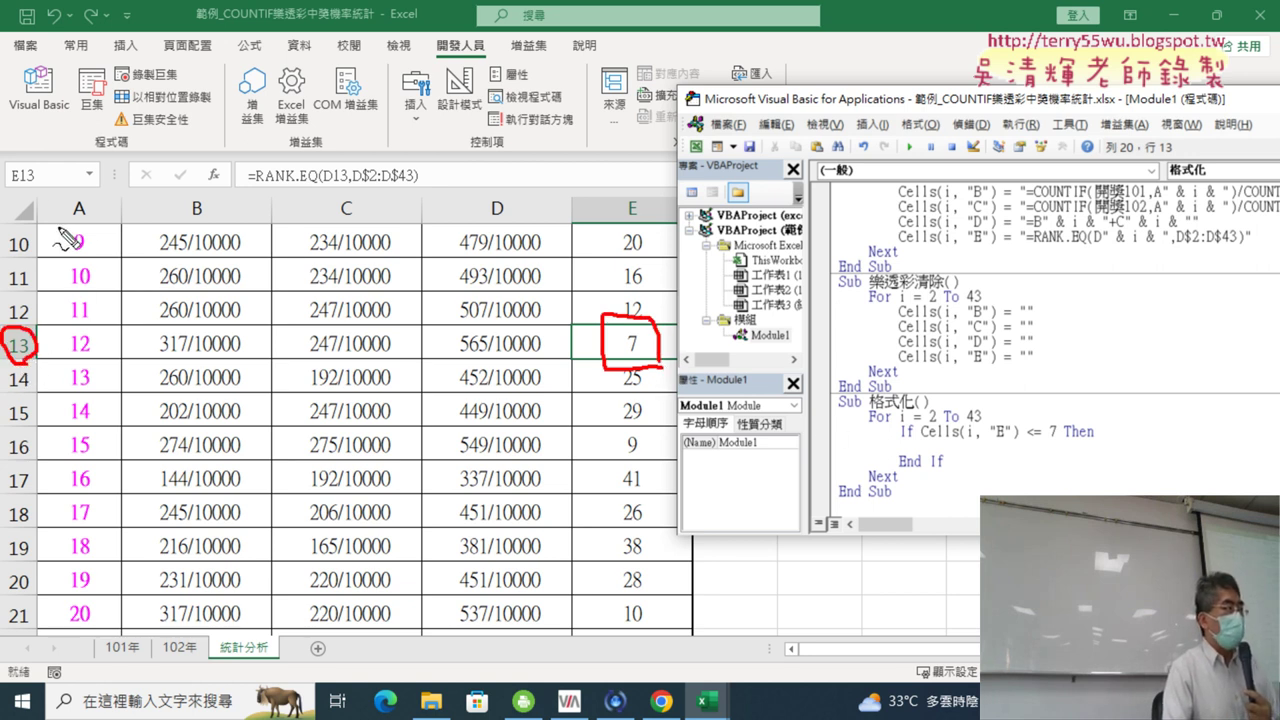
drag(96, 356, 102, 350)
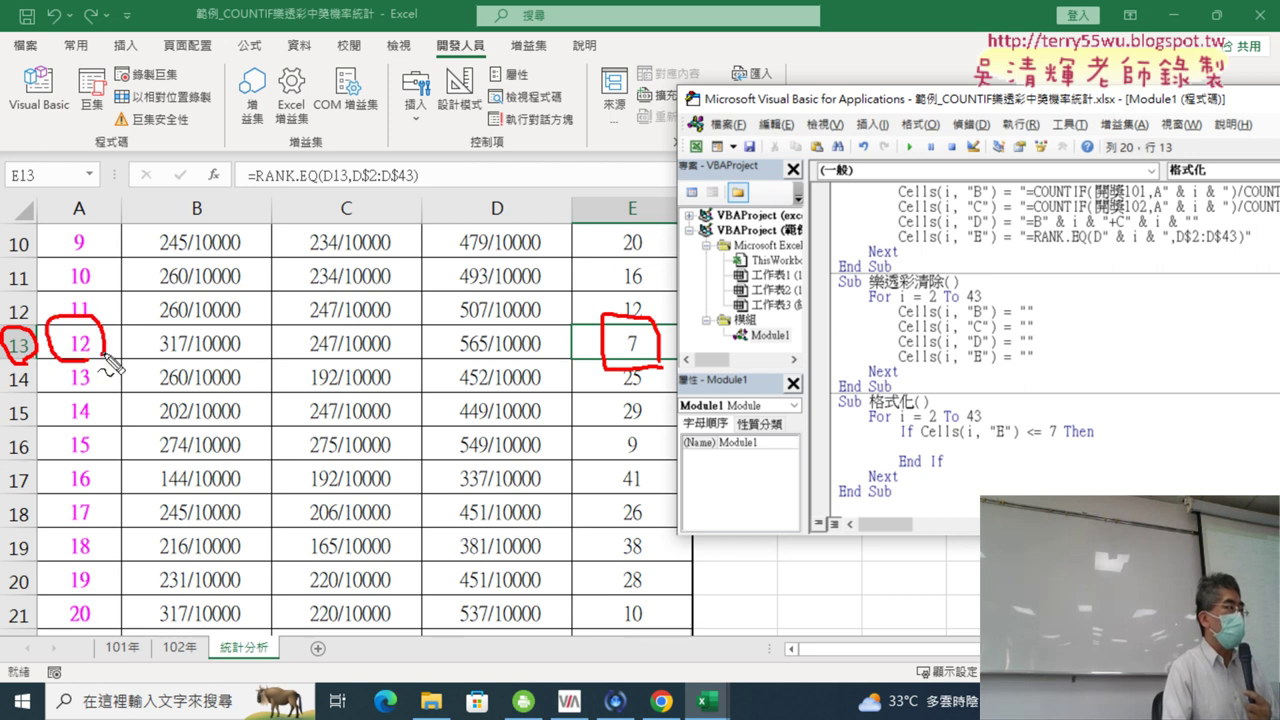
key(Escape)
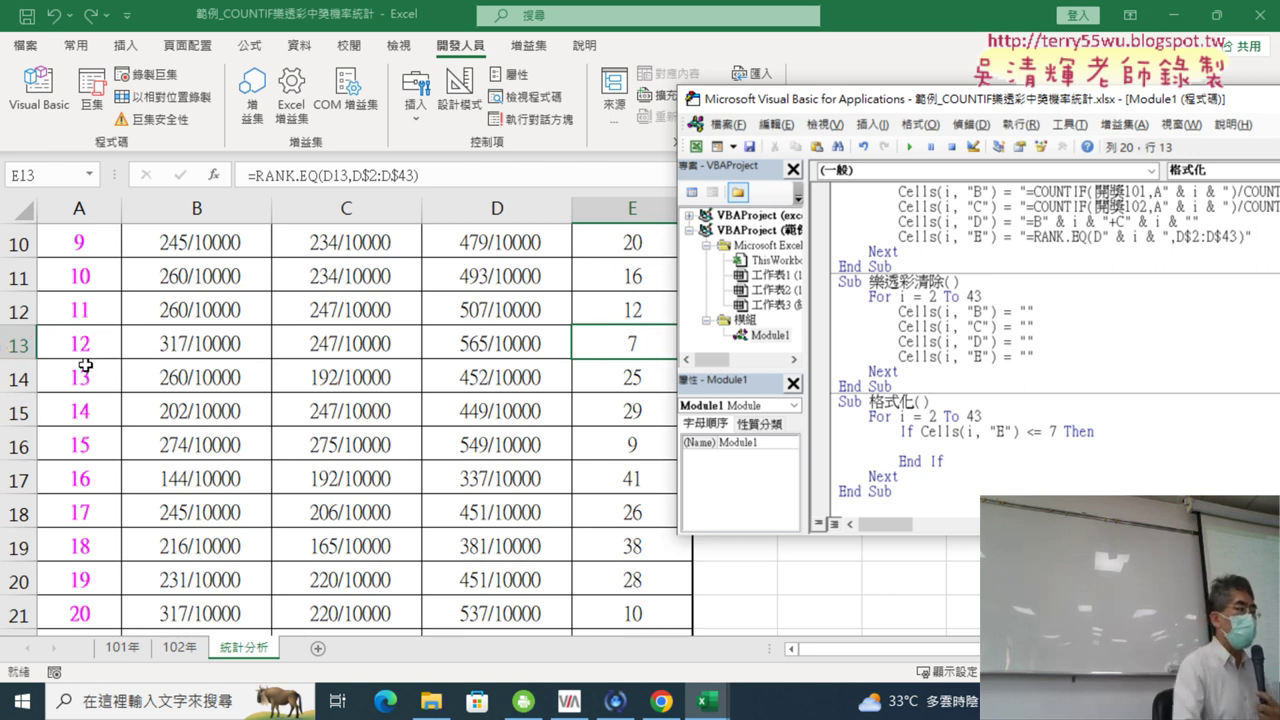
drag(922, 431, 1022, 432)
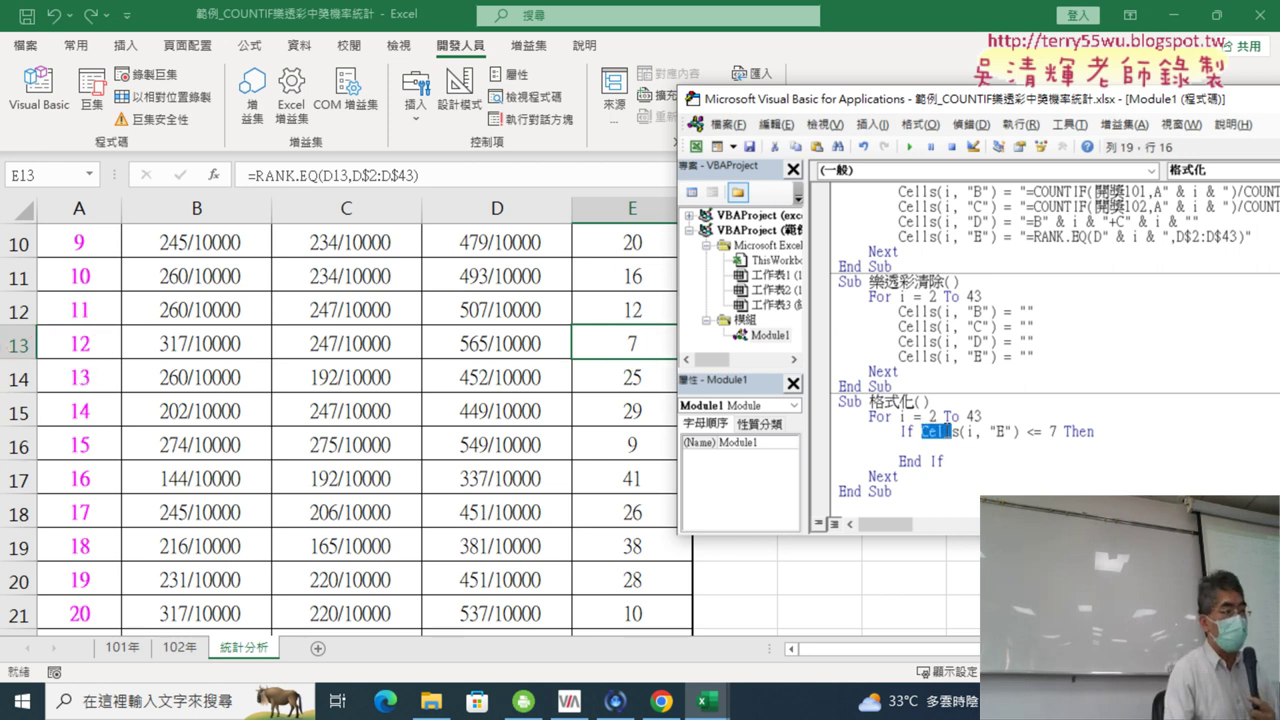
- Paste the Cells(i, "E") reference into the If block and trim it down to Cells
key(ctrl+c)
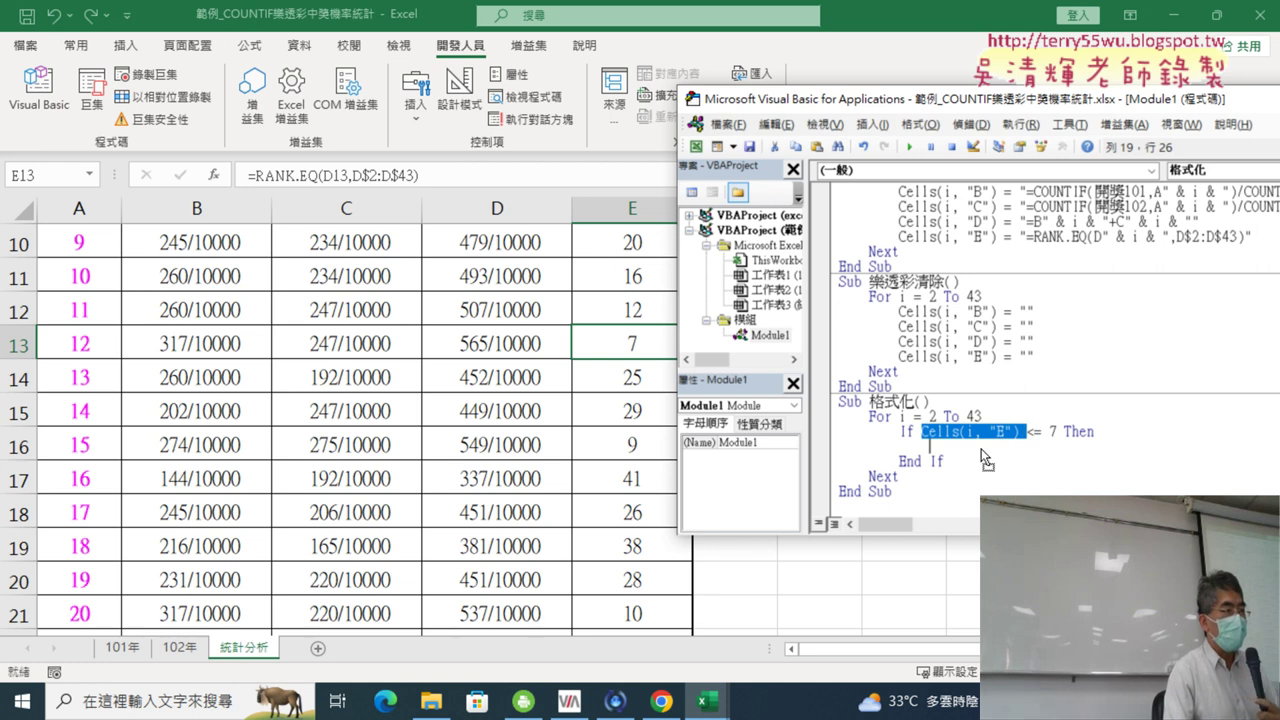
click(985, 447)
key(ctrl+v)
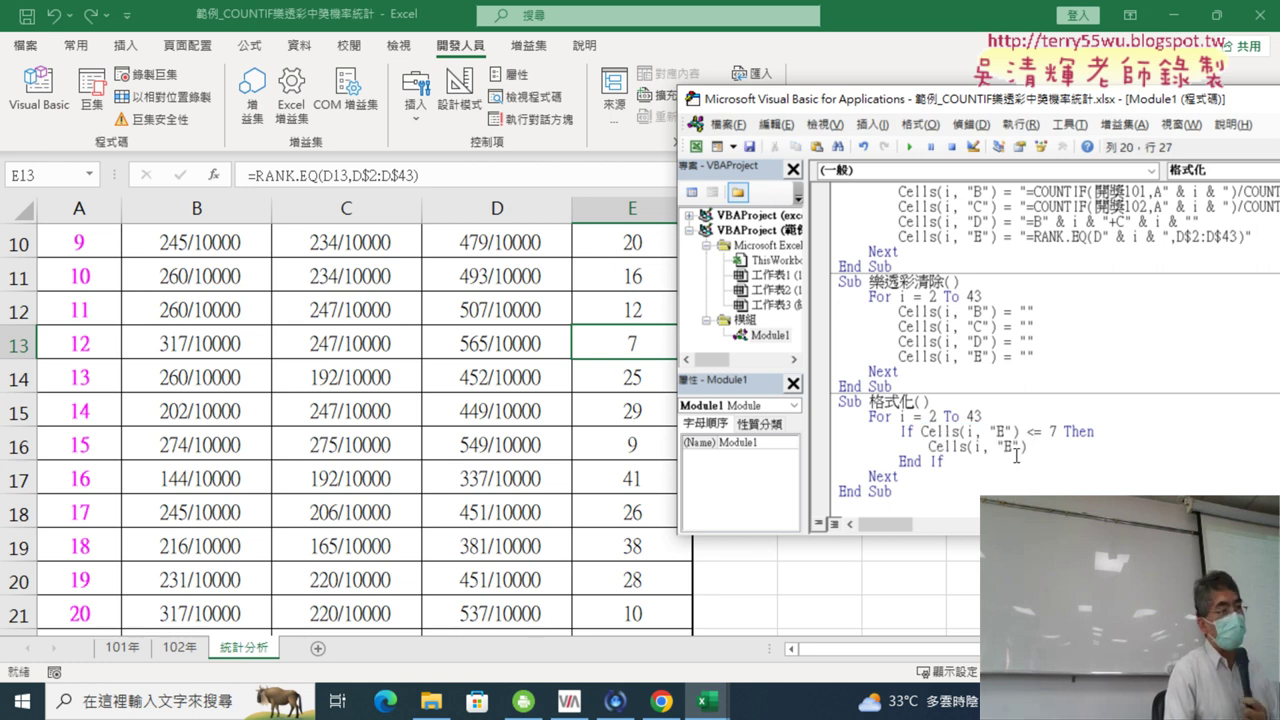
double_click(1008, 447)
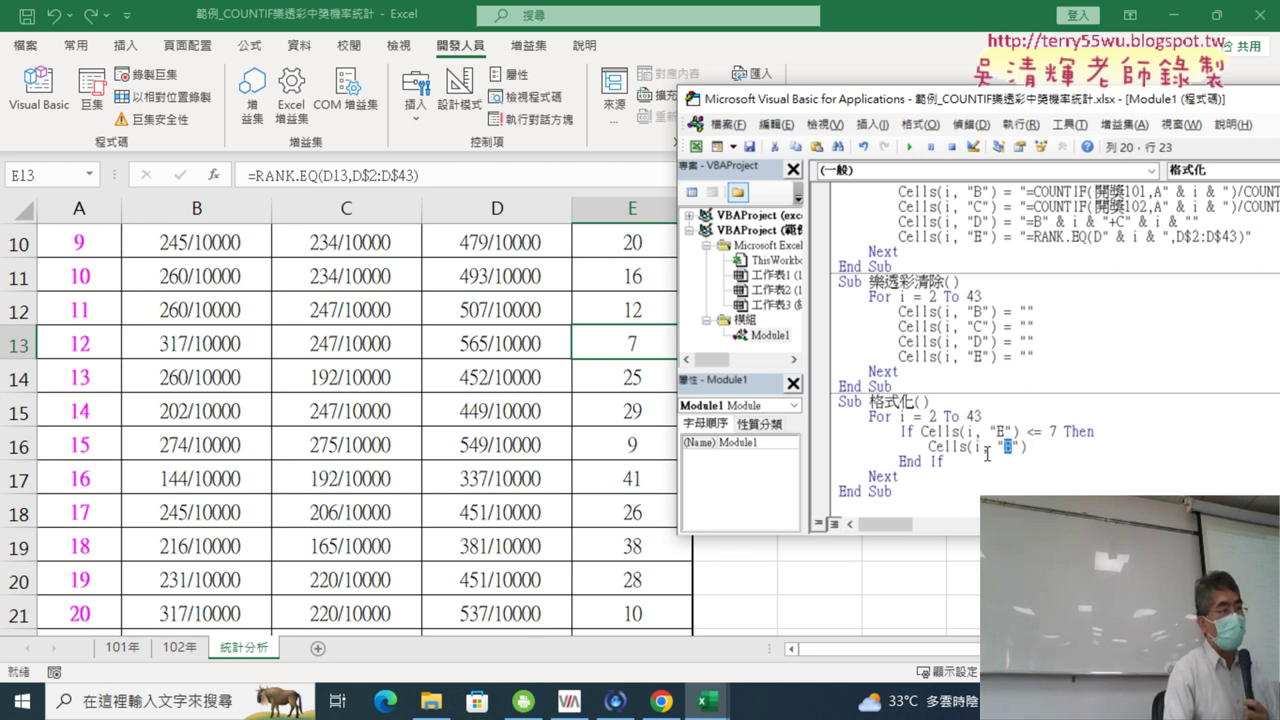
text(A)
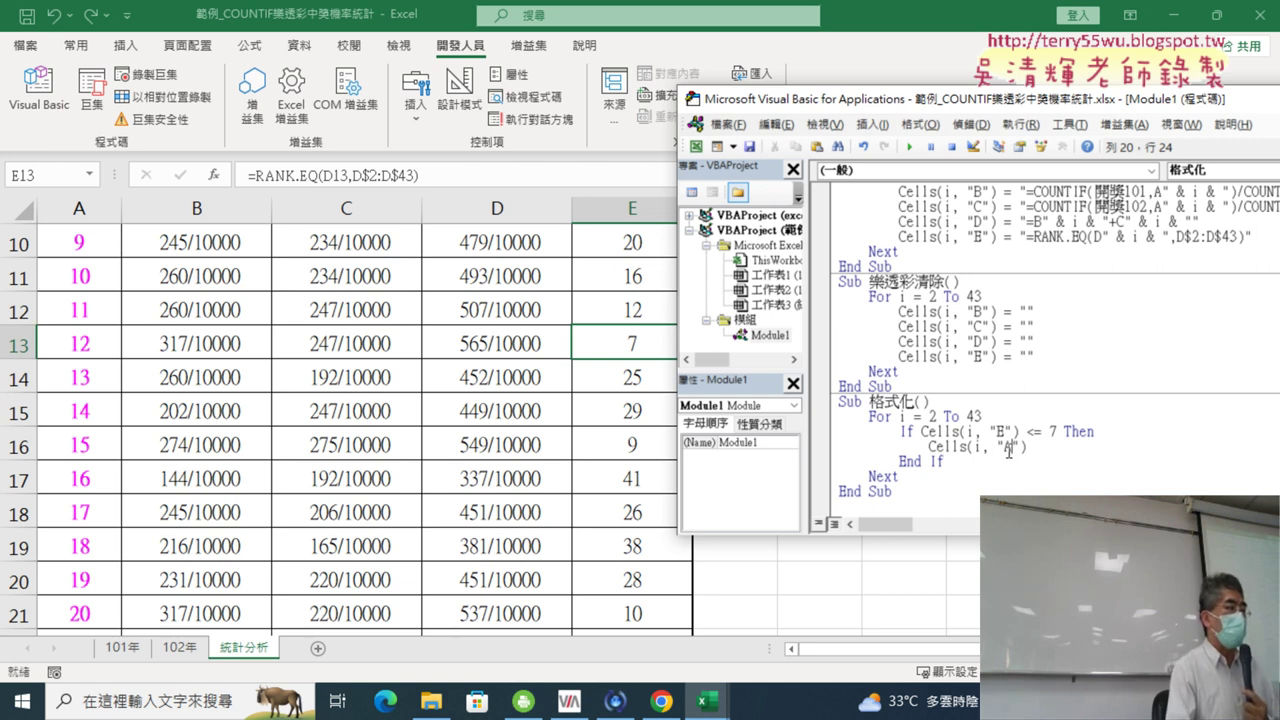
drag(1034, 448, 967, 448)
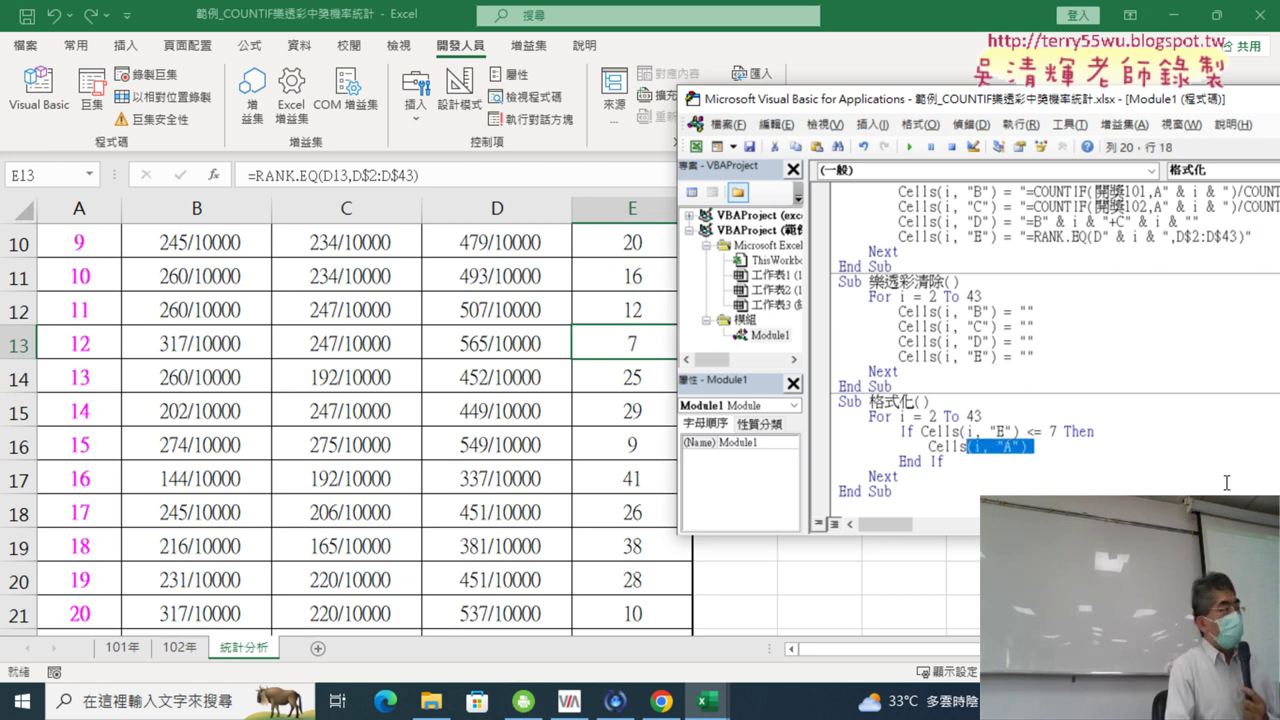
key(Delete)
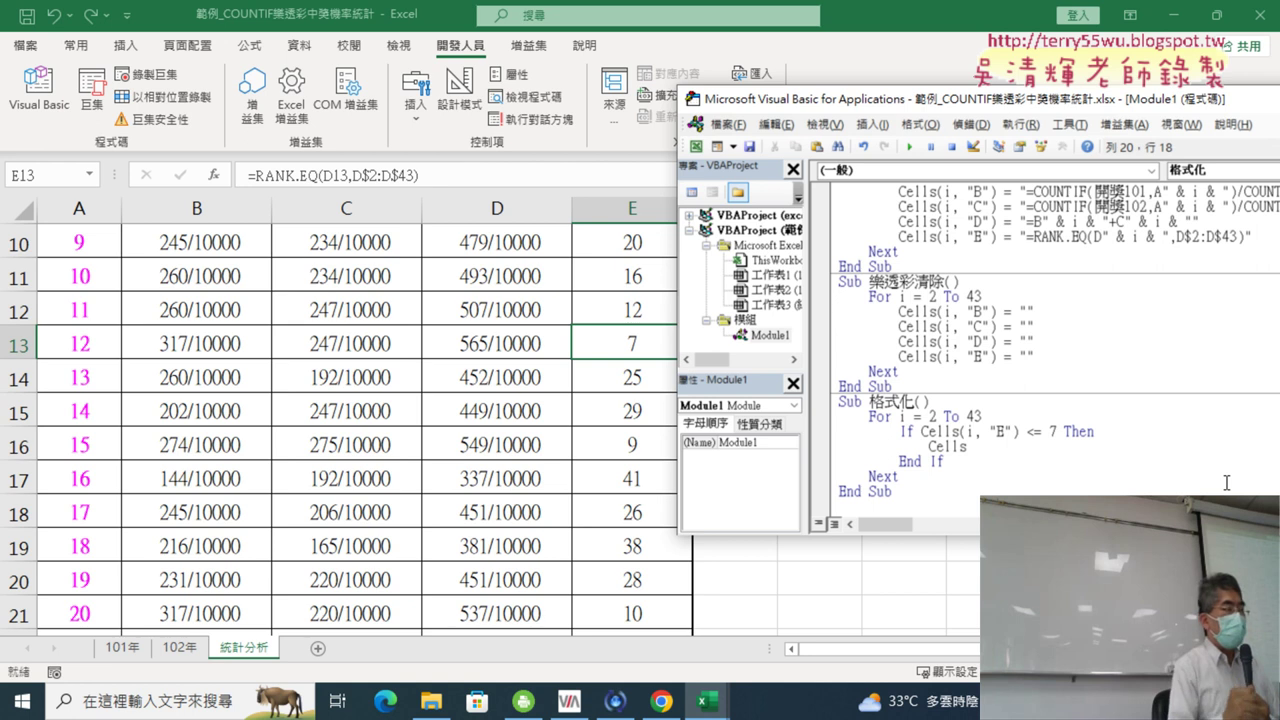
- Extend the line to Cells.Interior.Color= using IntelliSense suggestions
text(.)
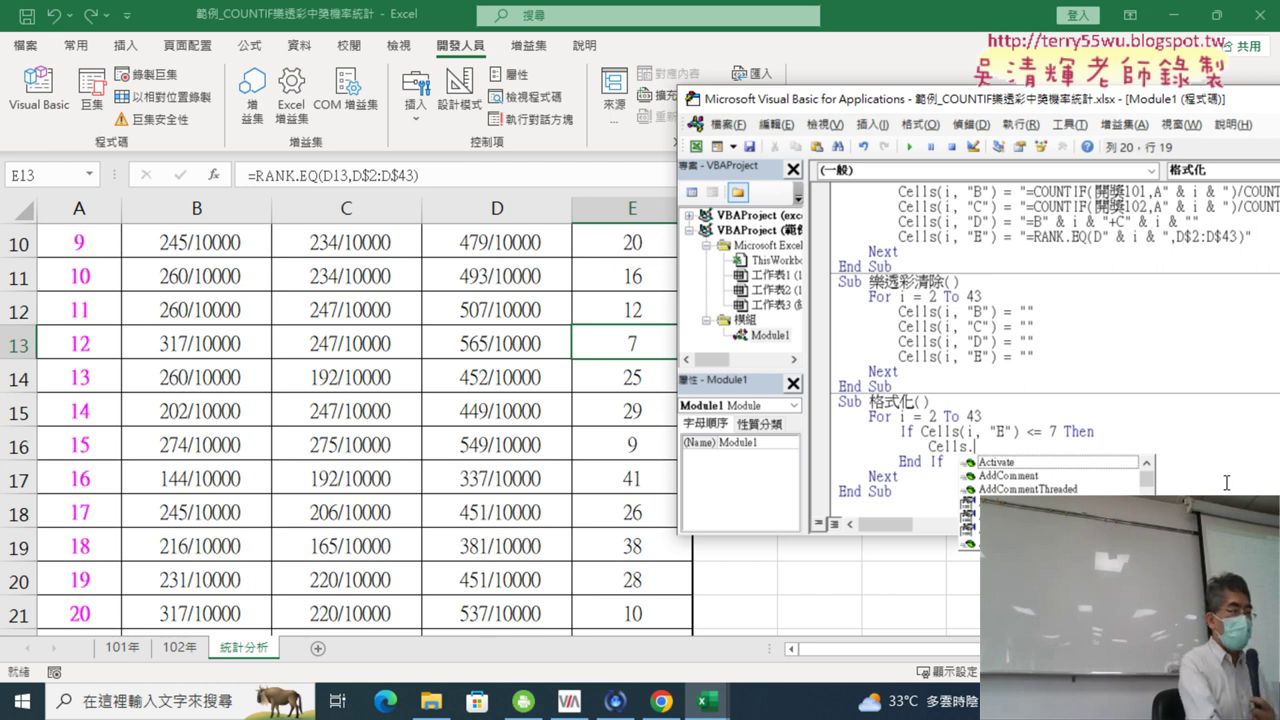
text(in)
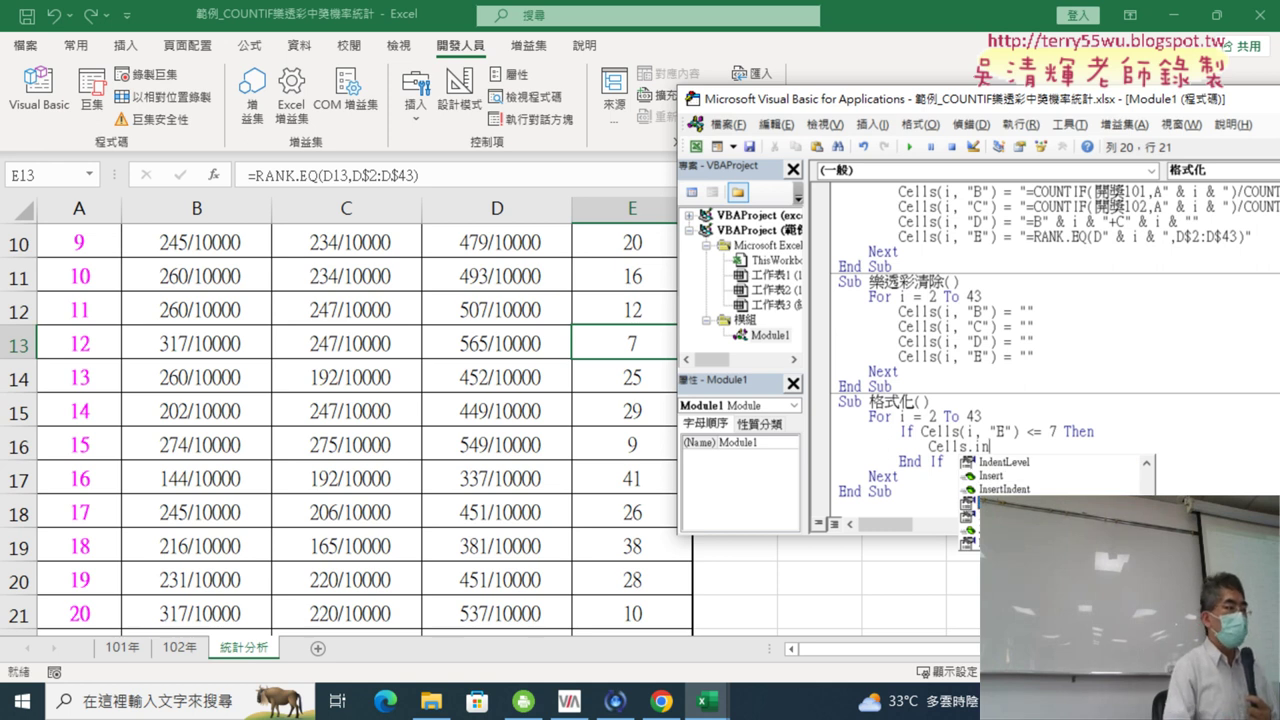
text(t)
key(Tab)
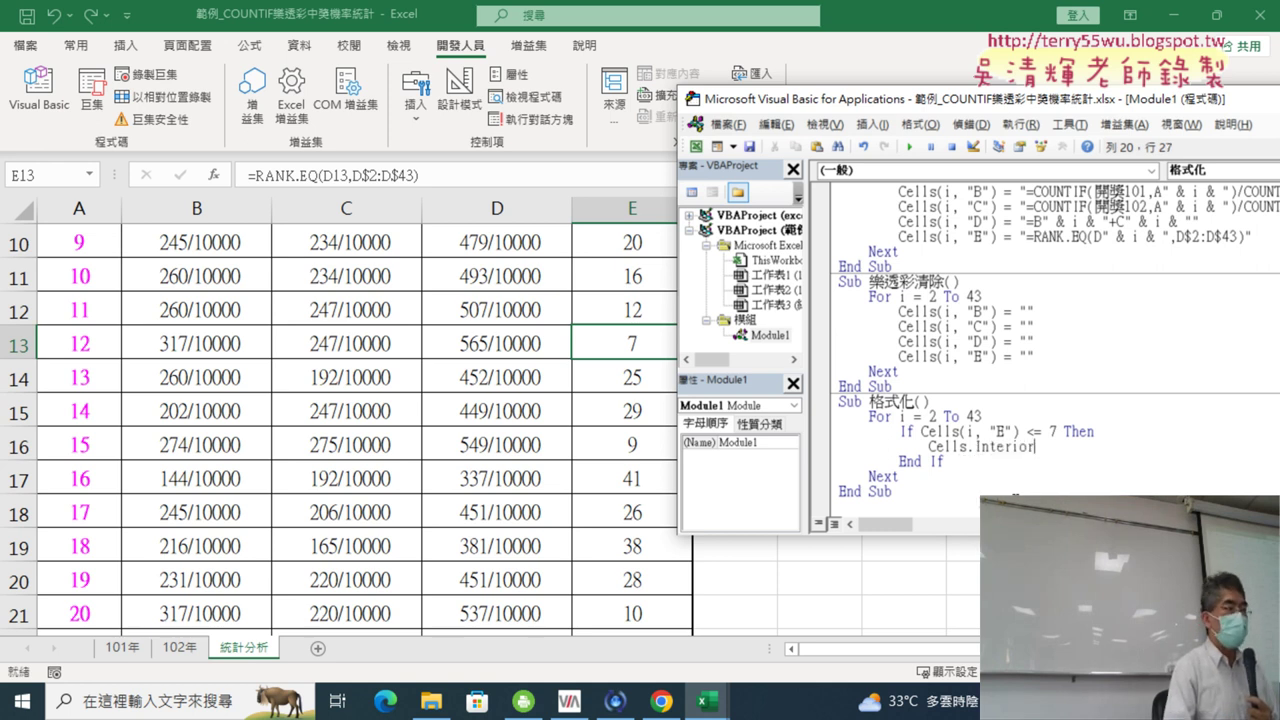
text(.)
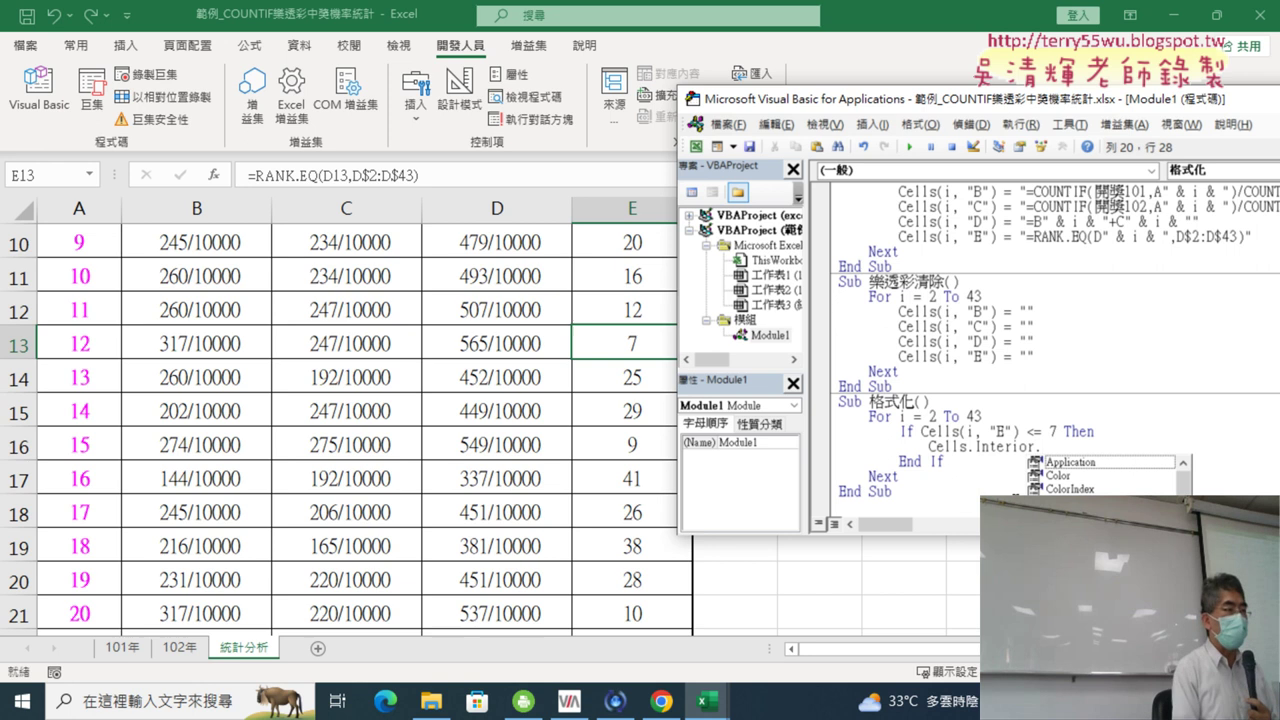
text(c)
key(Tab)
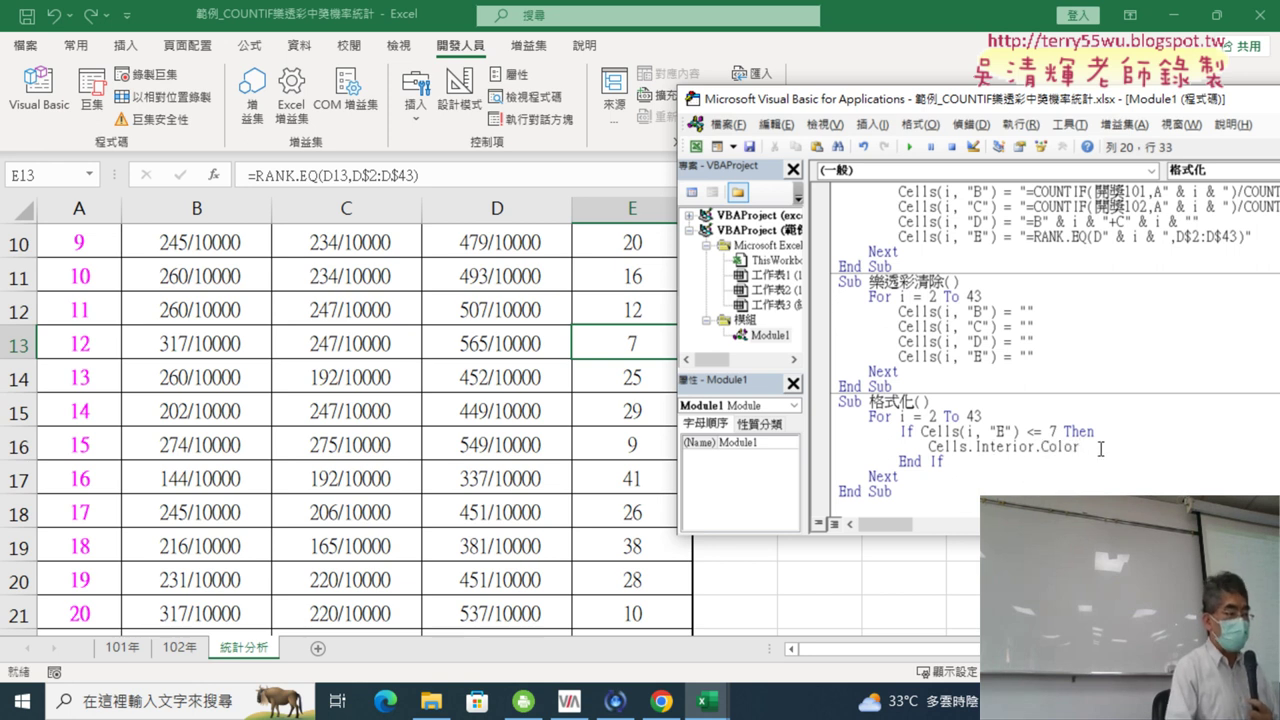
text(=)
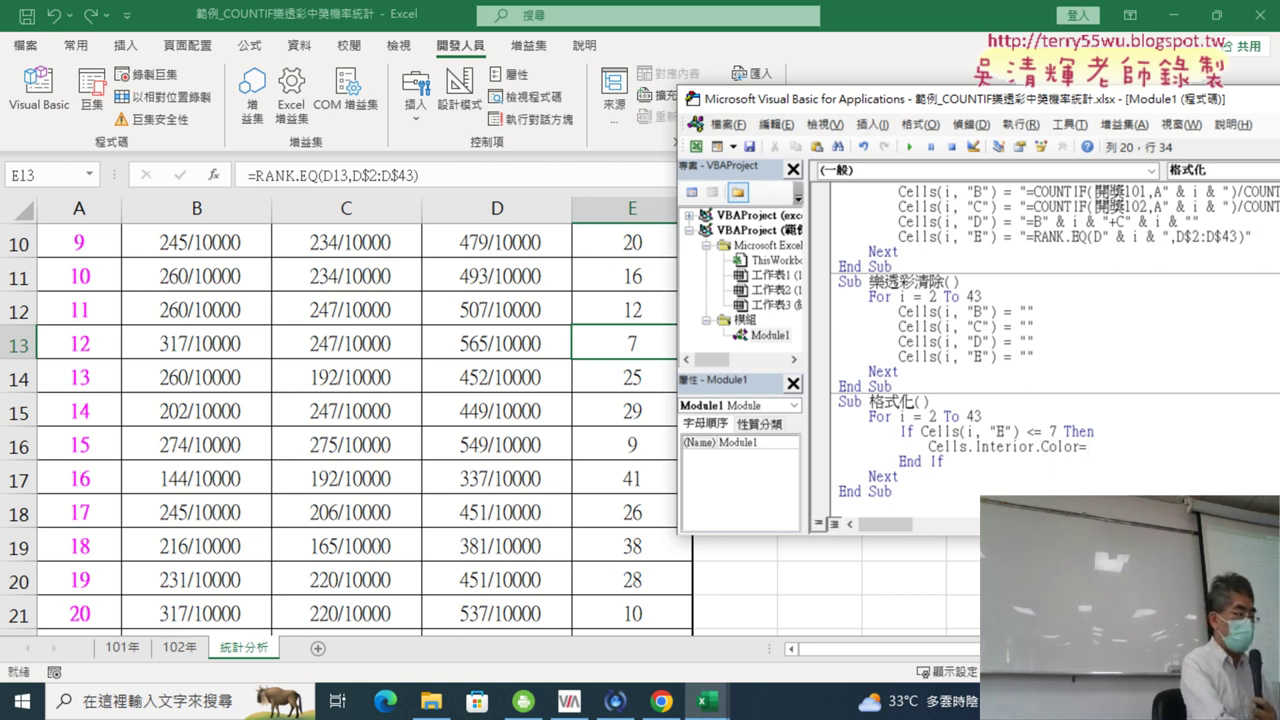
- Finish the line with rgb(255,255,0) so it formats as Cells.Interior.Color = RGB(255, 255, 0)
text(rgb)
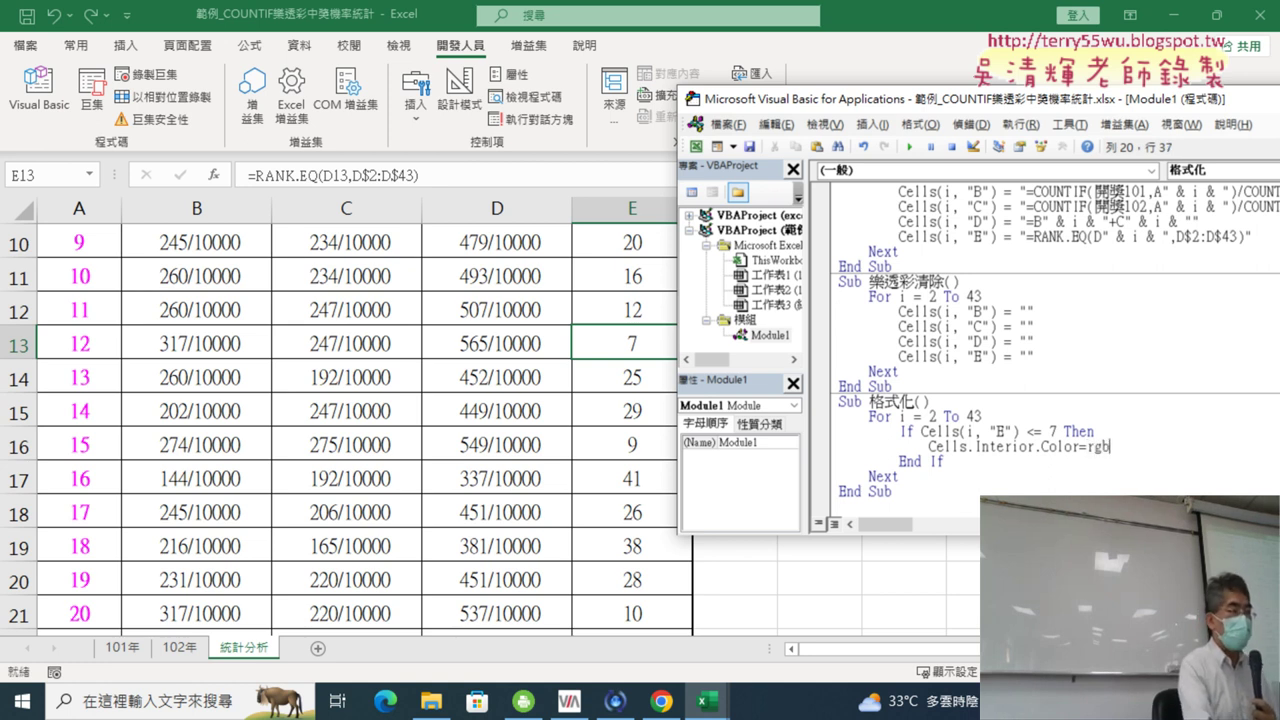
text(()
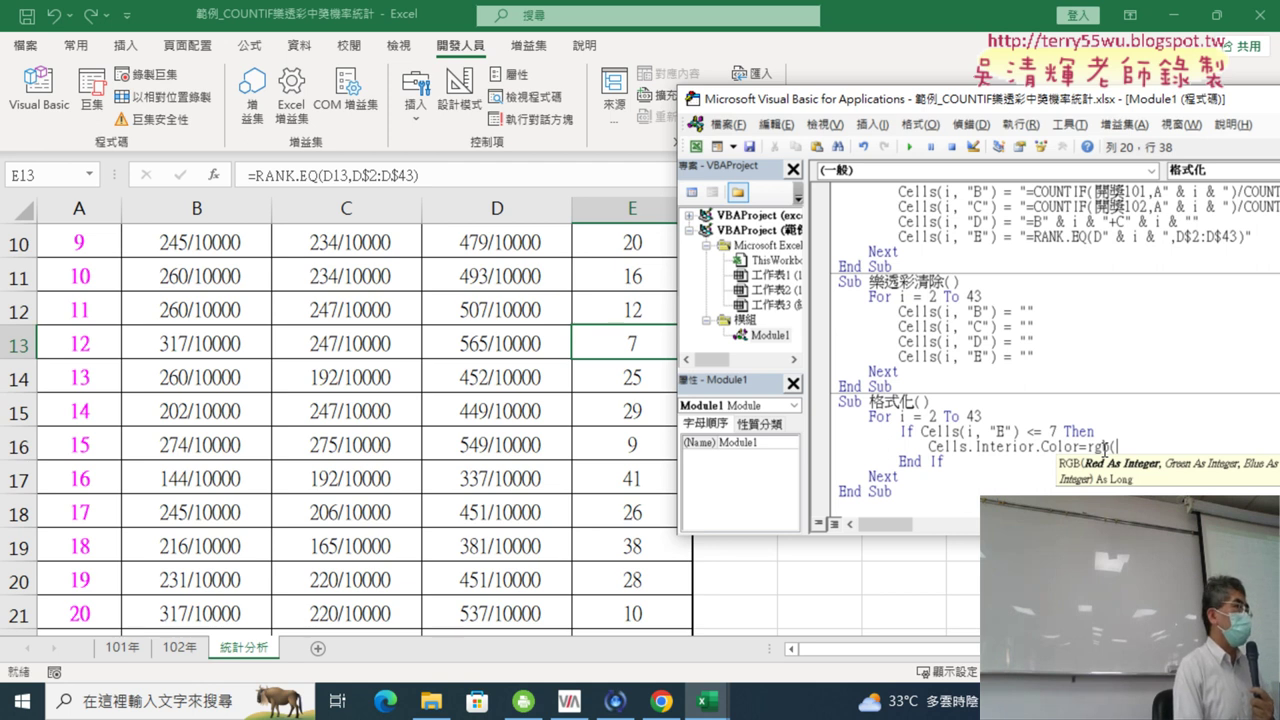
text(255)
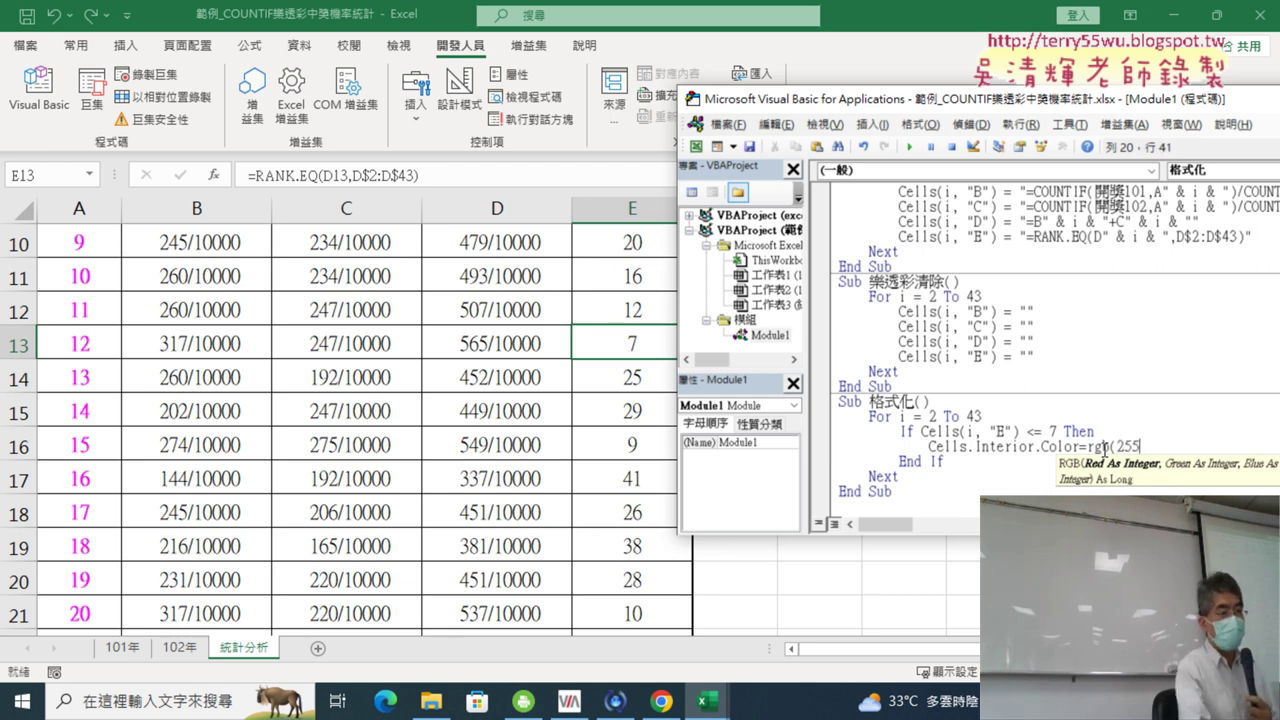
text(,)
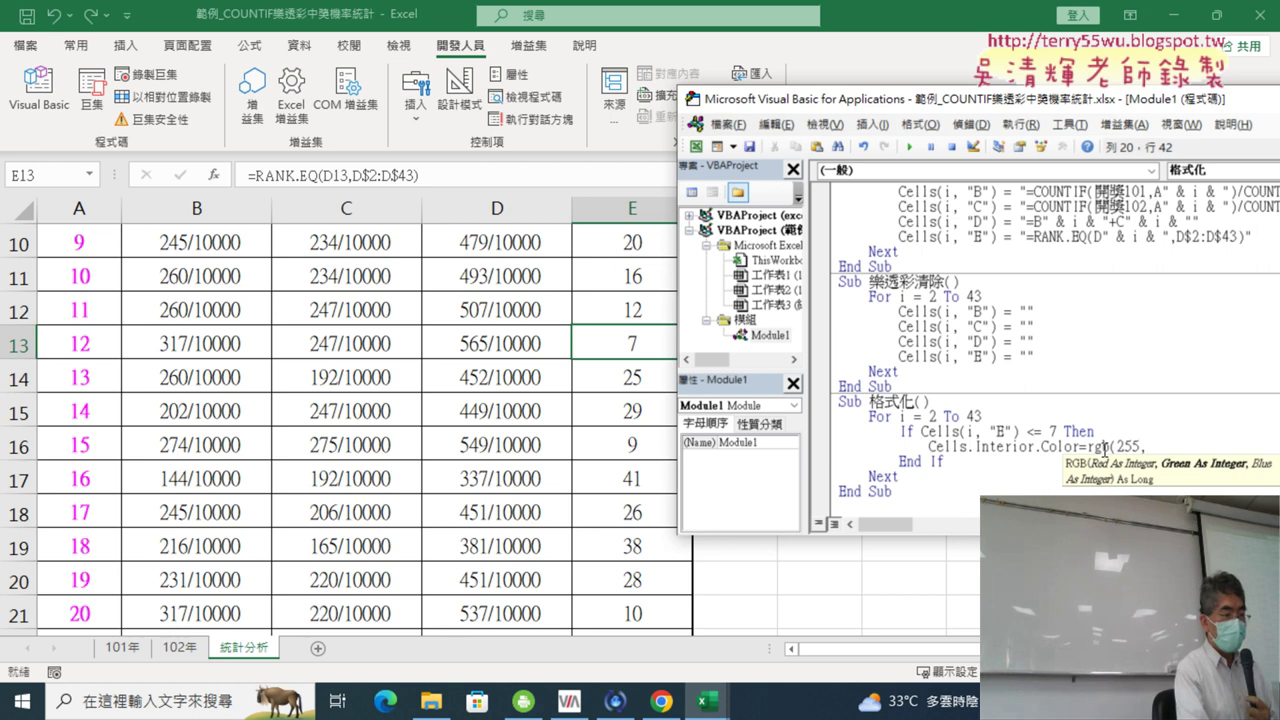
text(255,)
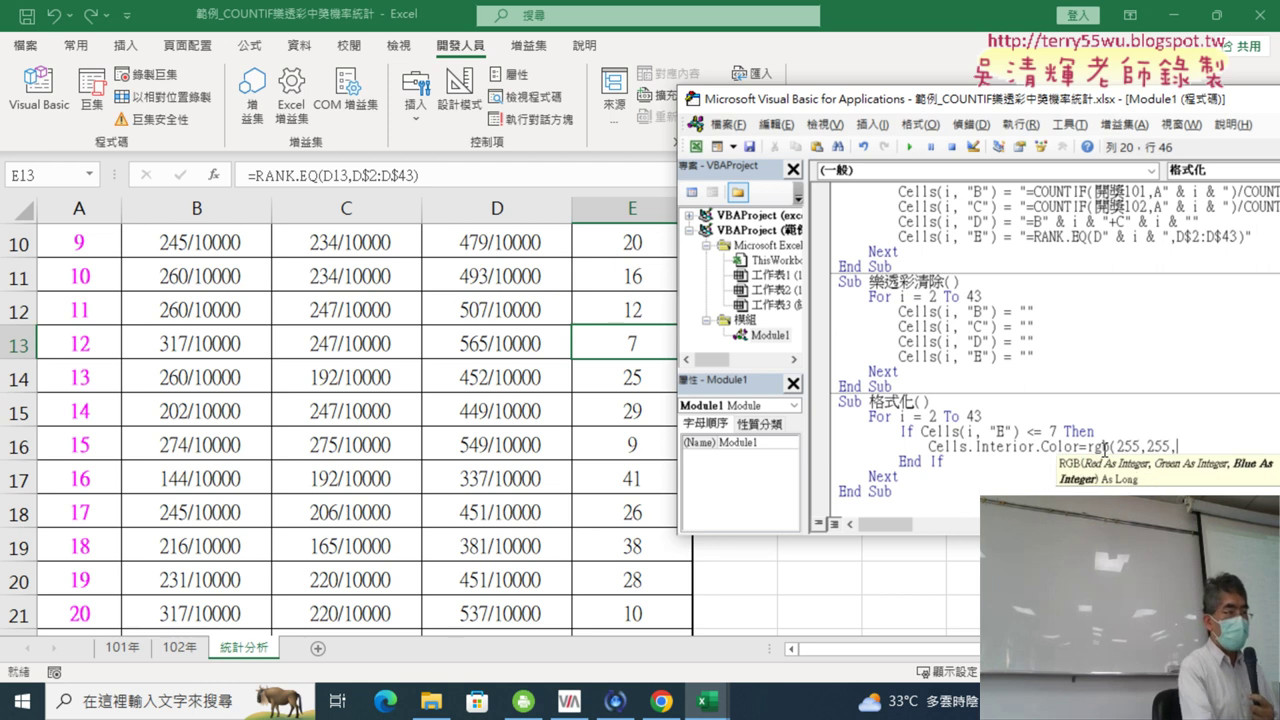
text(0)
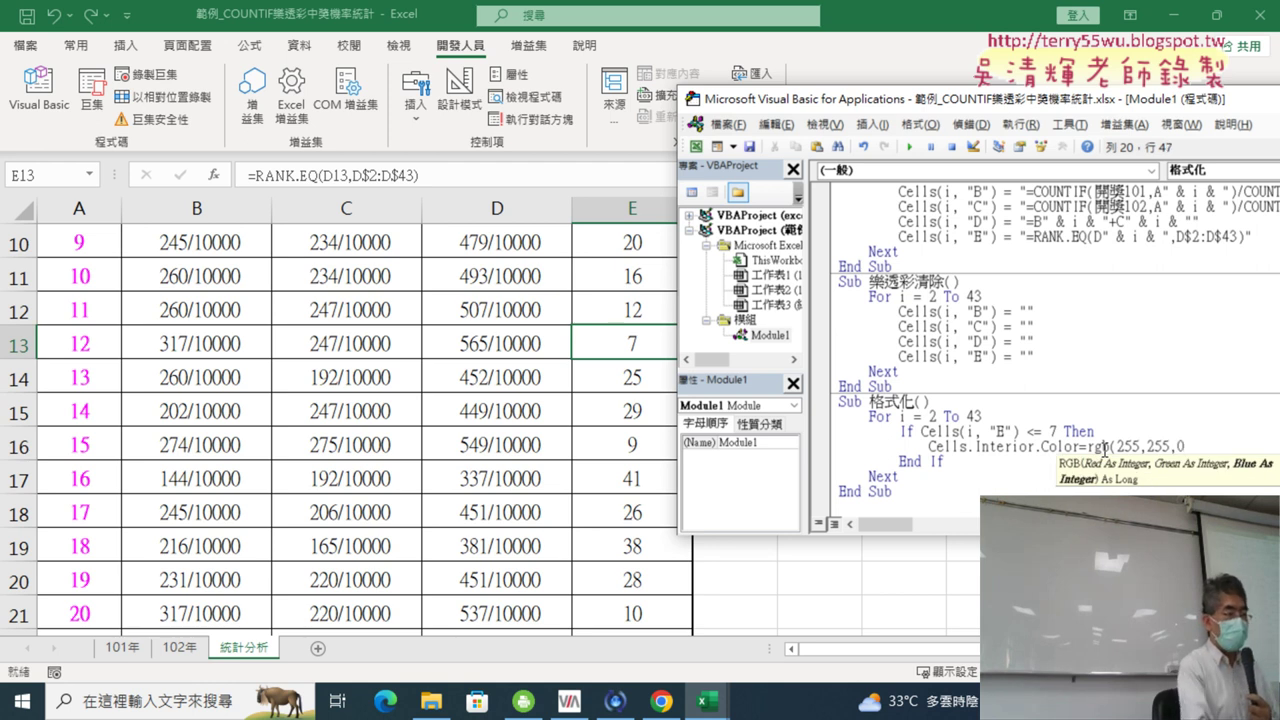
text())
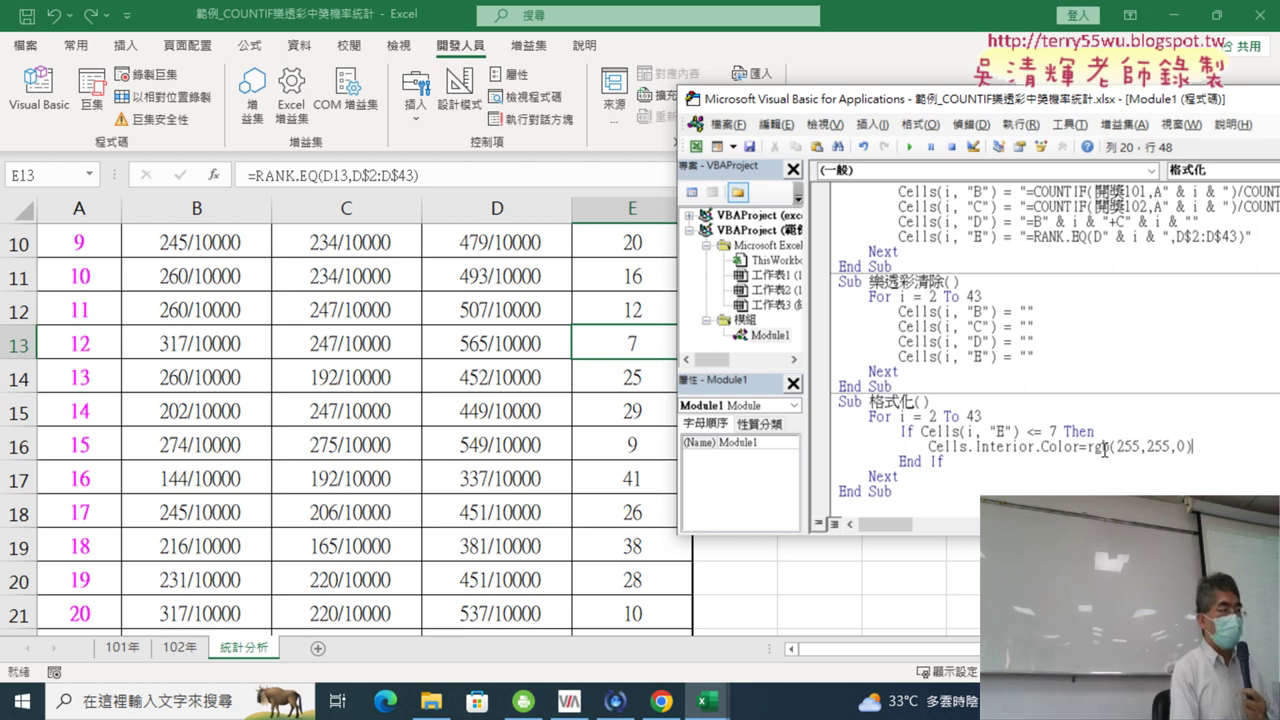
click(1130, 486)
- Insert (i, "A") after Cells, giving Cells(i, "A").Interior.Color = RGB(255, 255, 0)
drag(1101, 446, 1263, 455)
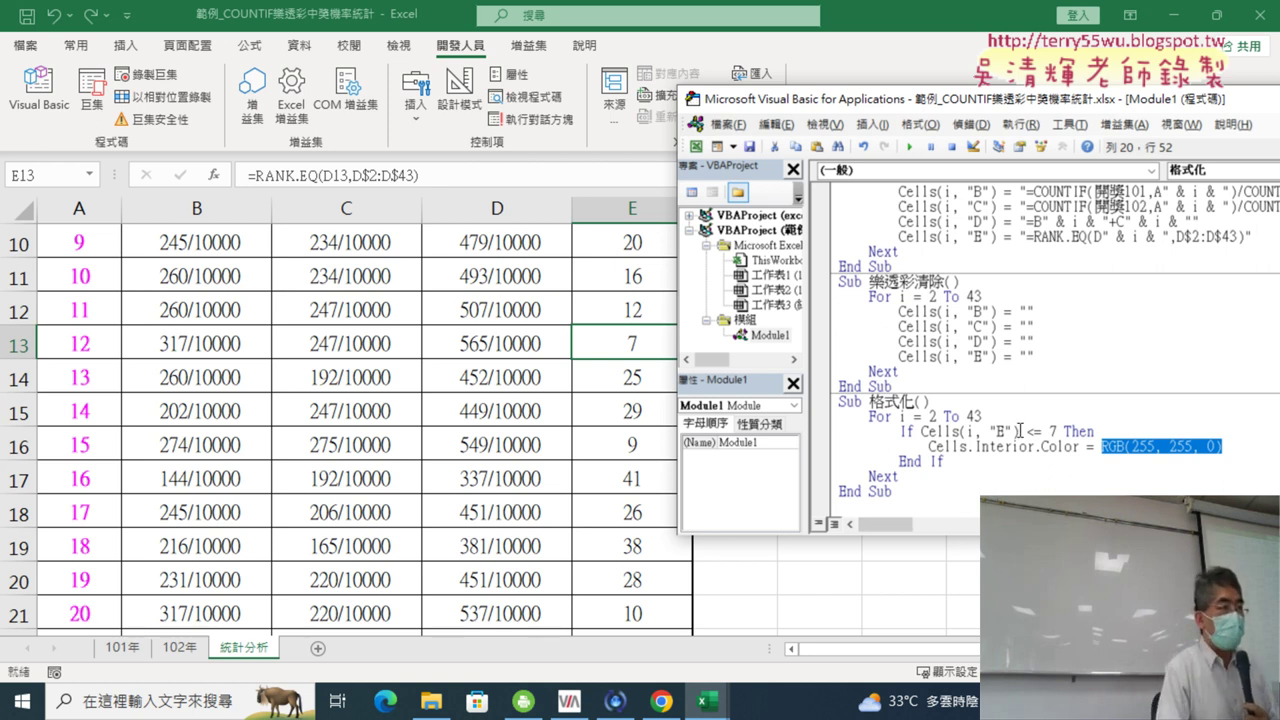
drag(1019, 431, 960, 431)
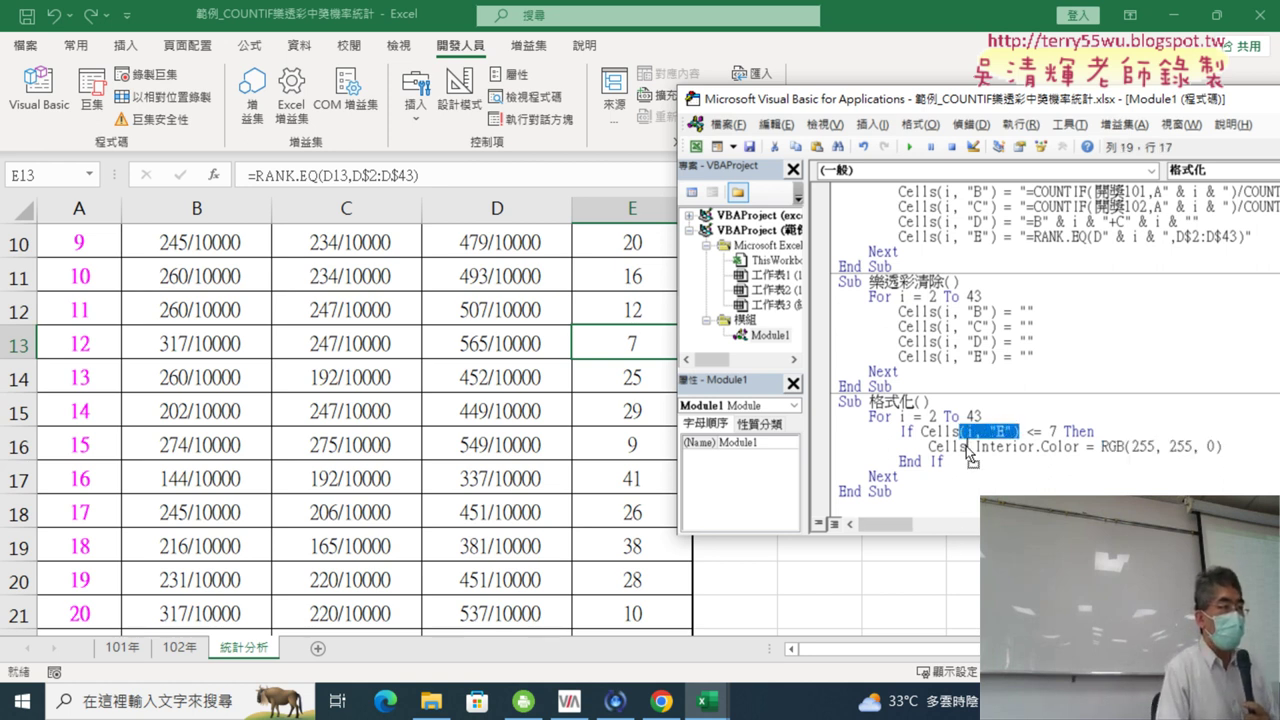
click(966, 447)
text((i, "E"))
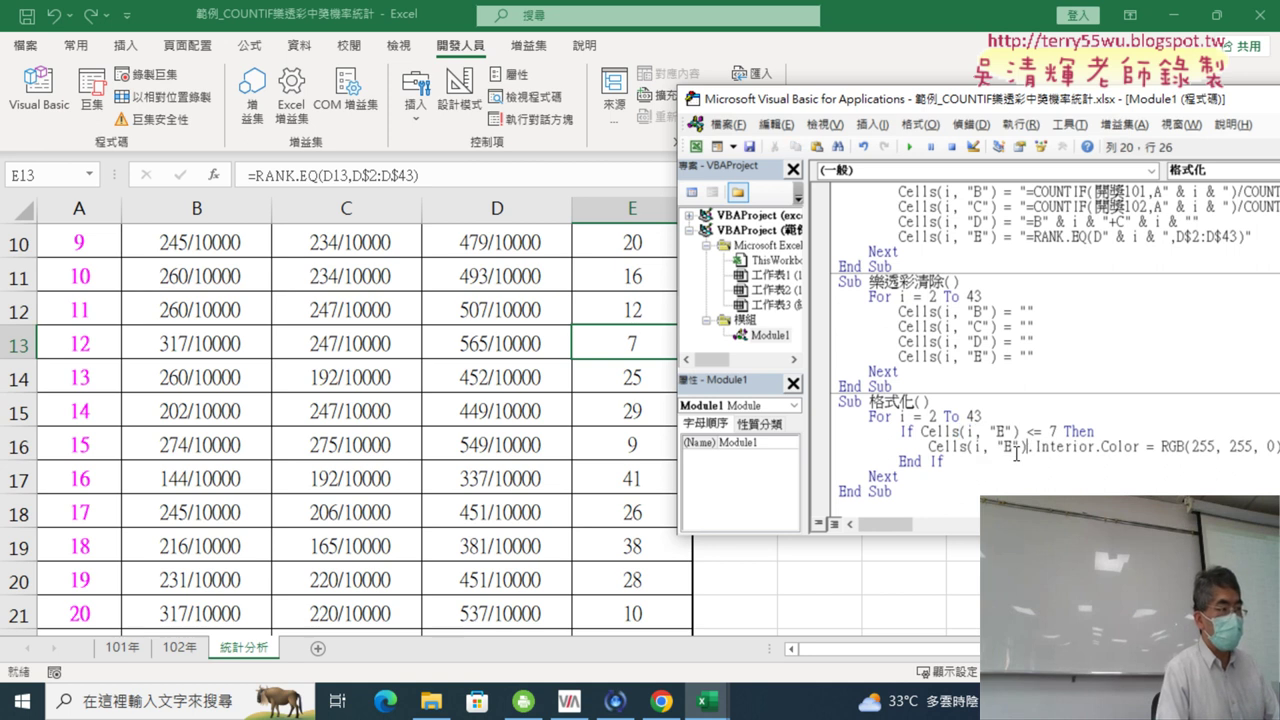
double_click(1008, 447)
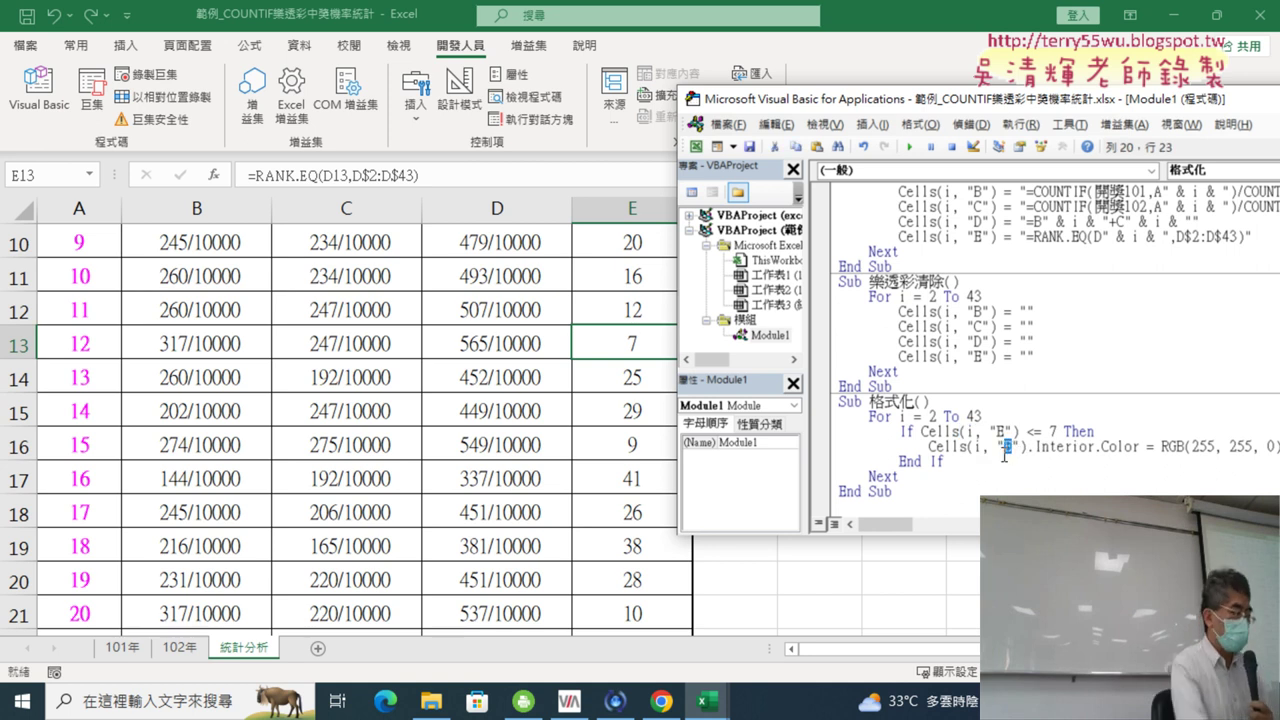
text(A)
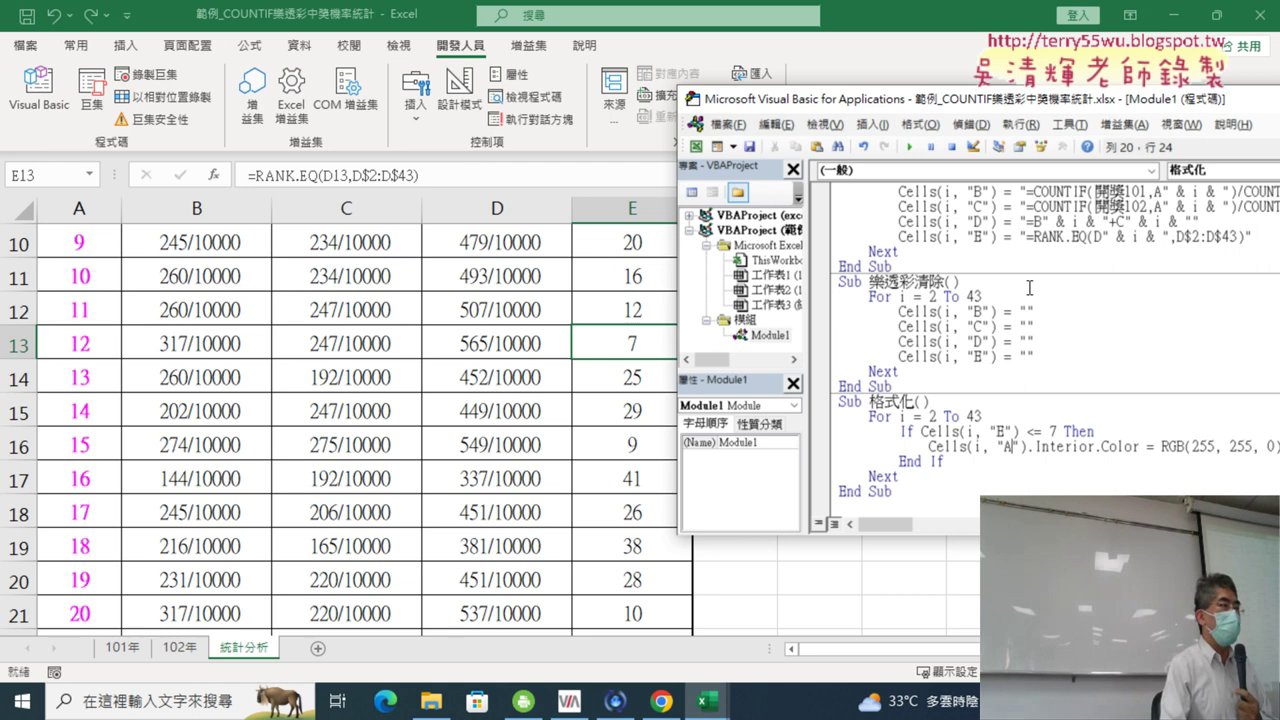
drag(928, 99, 688, 99)
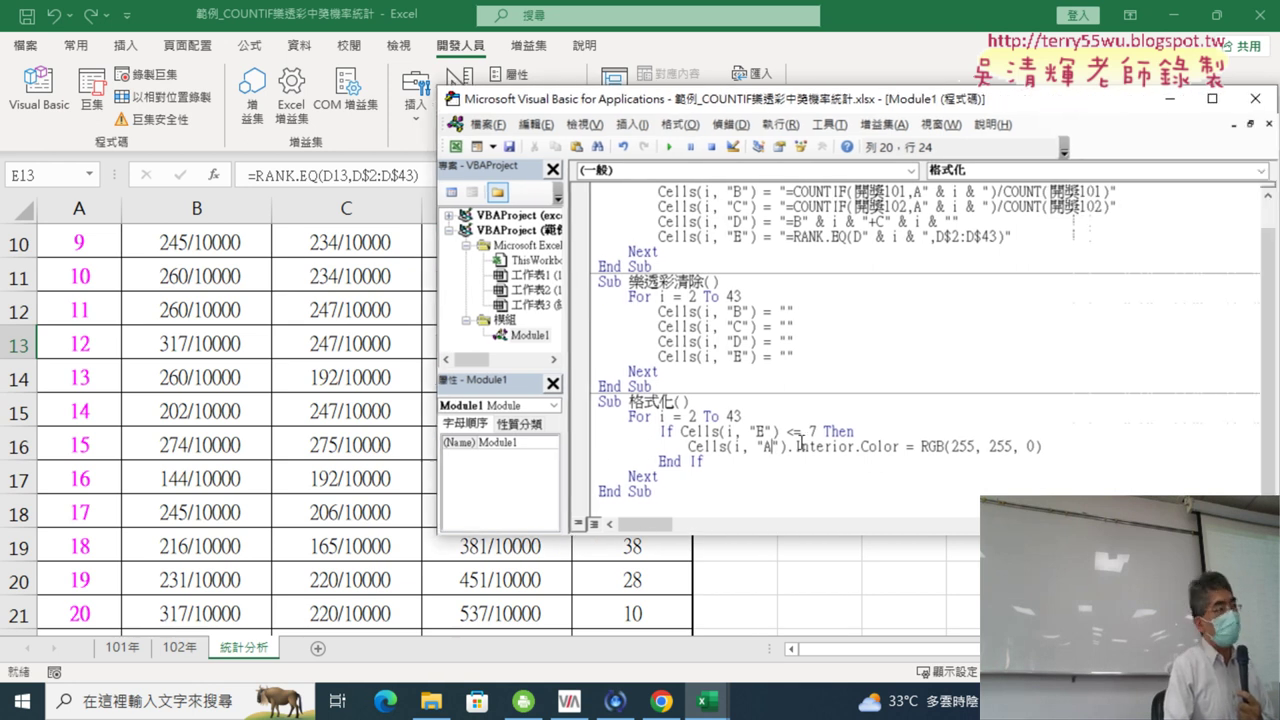
- Replace everything after Cells with .Interior, picking Interior from the IntelliSense list
drag(787, 446, 1063, 449)
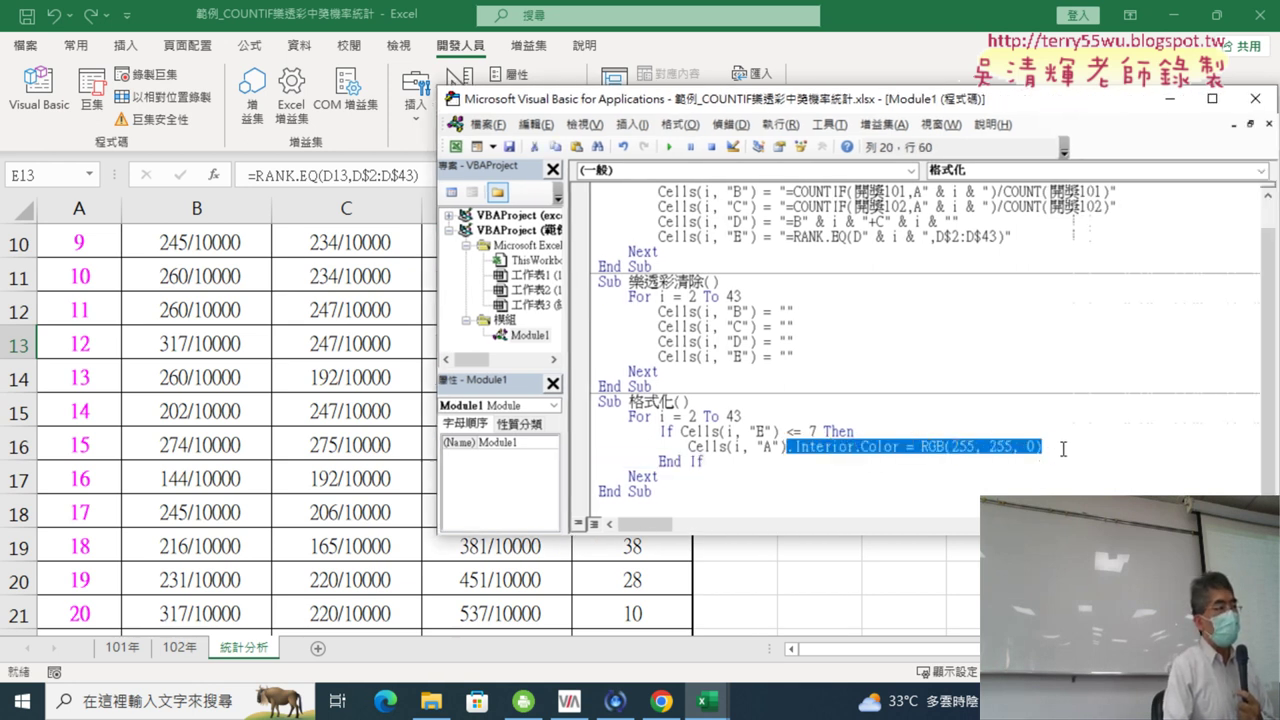
key(Delete)
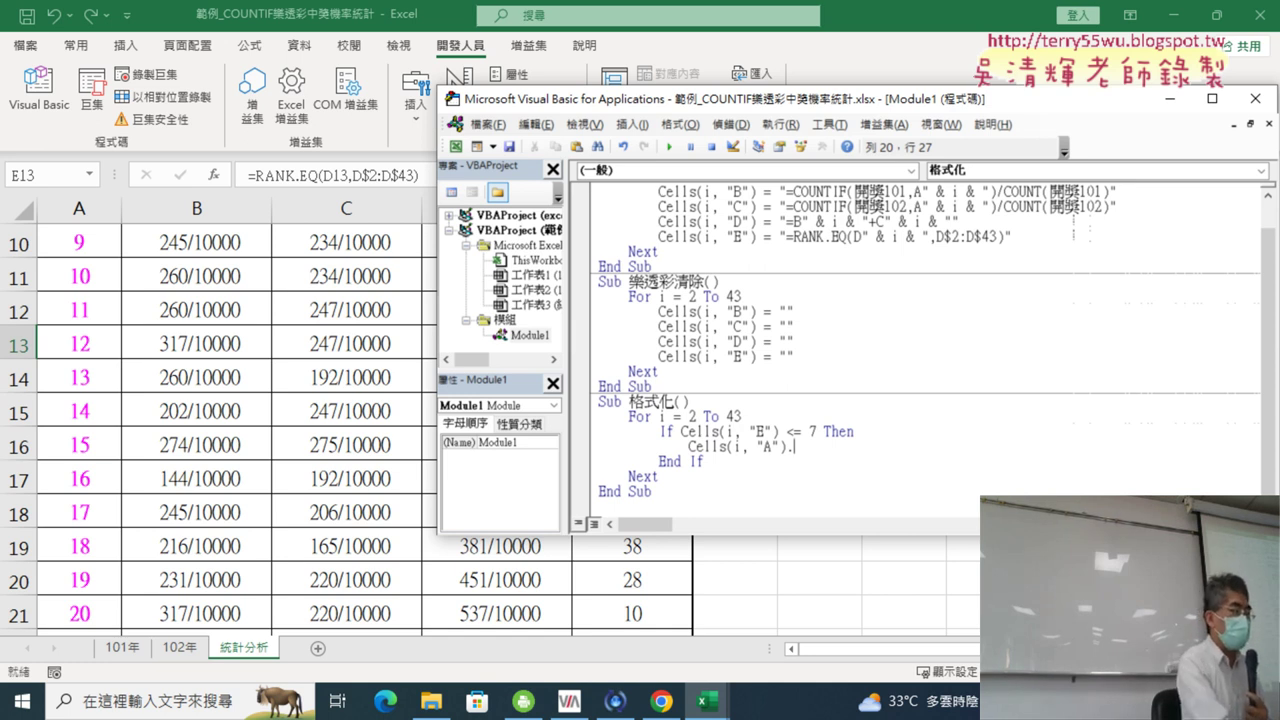
key(ctrl+z)
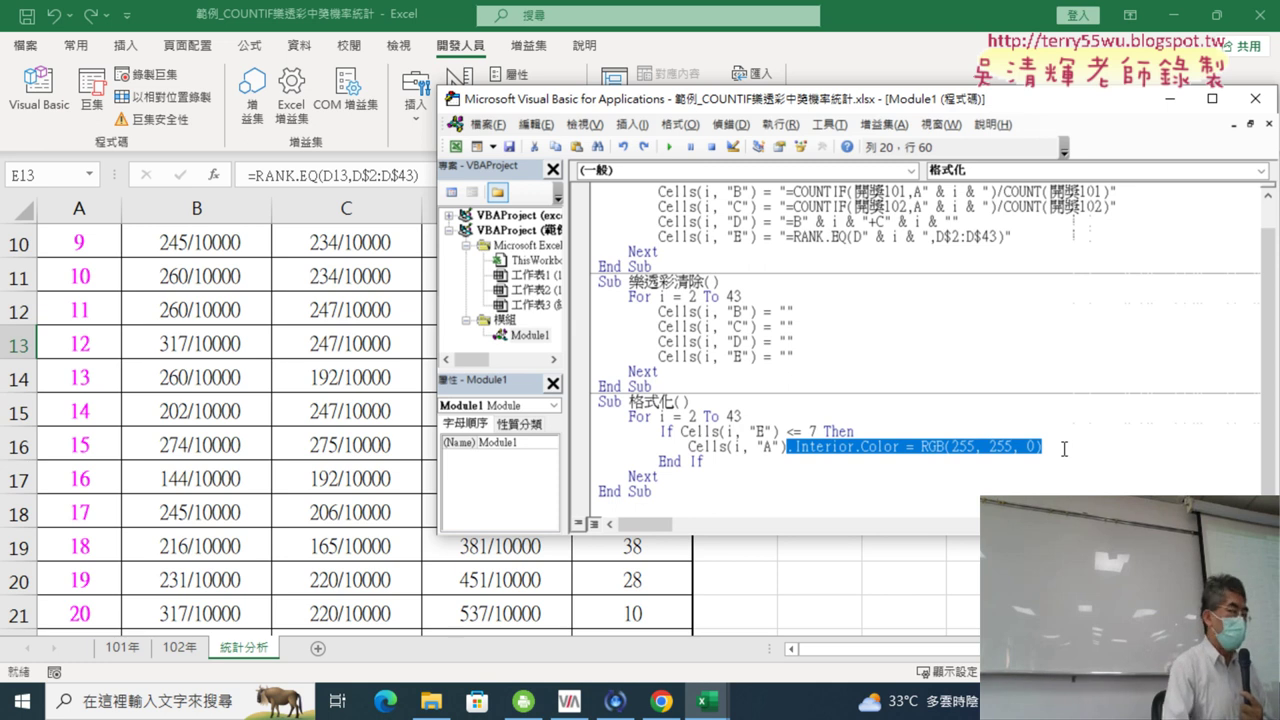
click(727, 447)
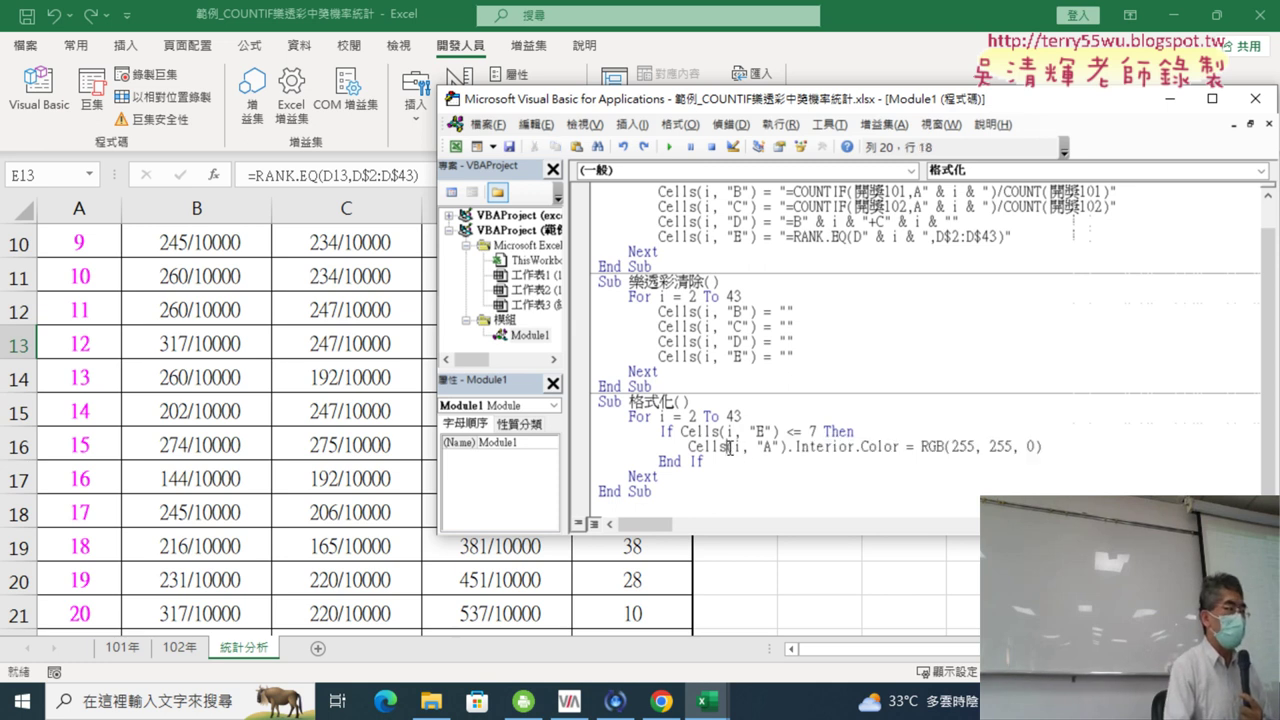
mouse_move(730, 447)
mouse_down()
mouse_move(1060, 462)
mouse_move(1060, 447)
mouse_up()
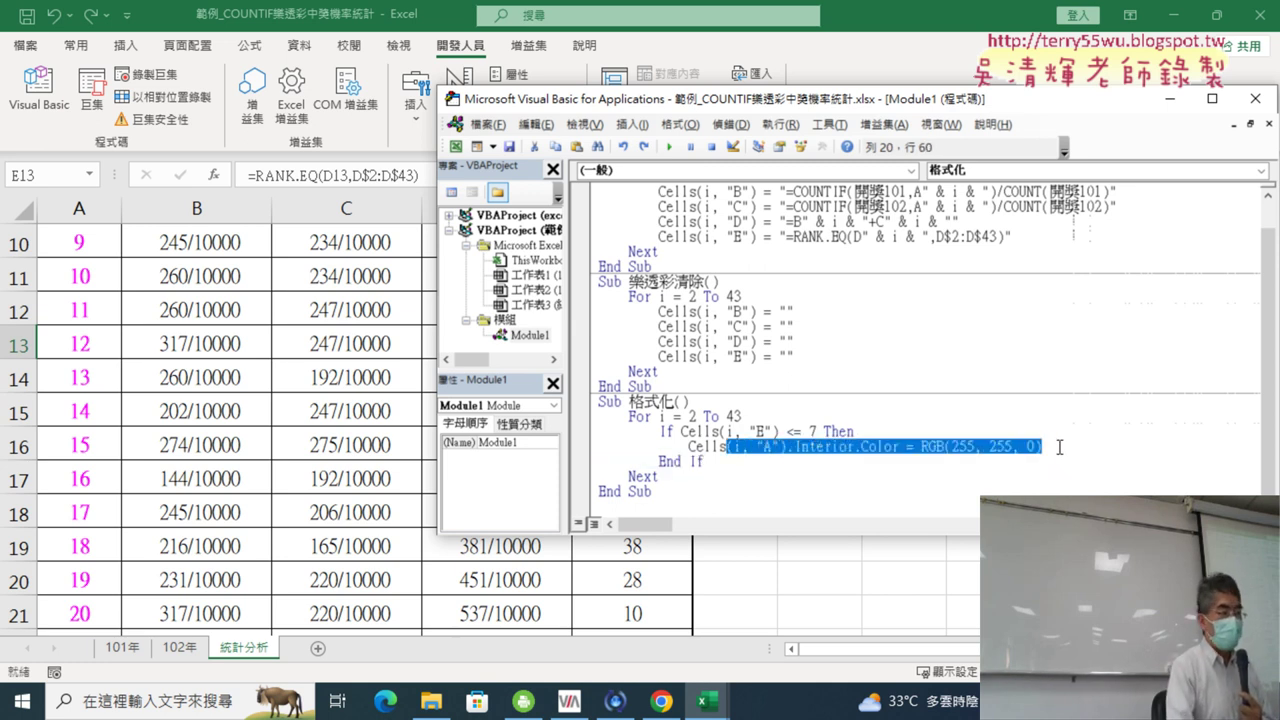
text(.i)
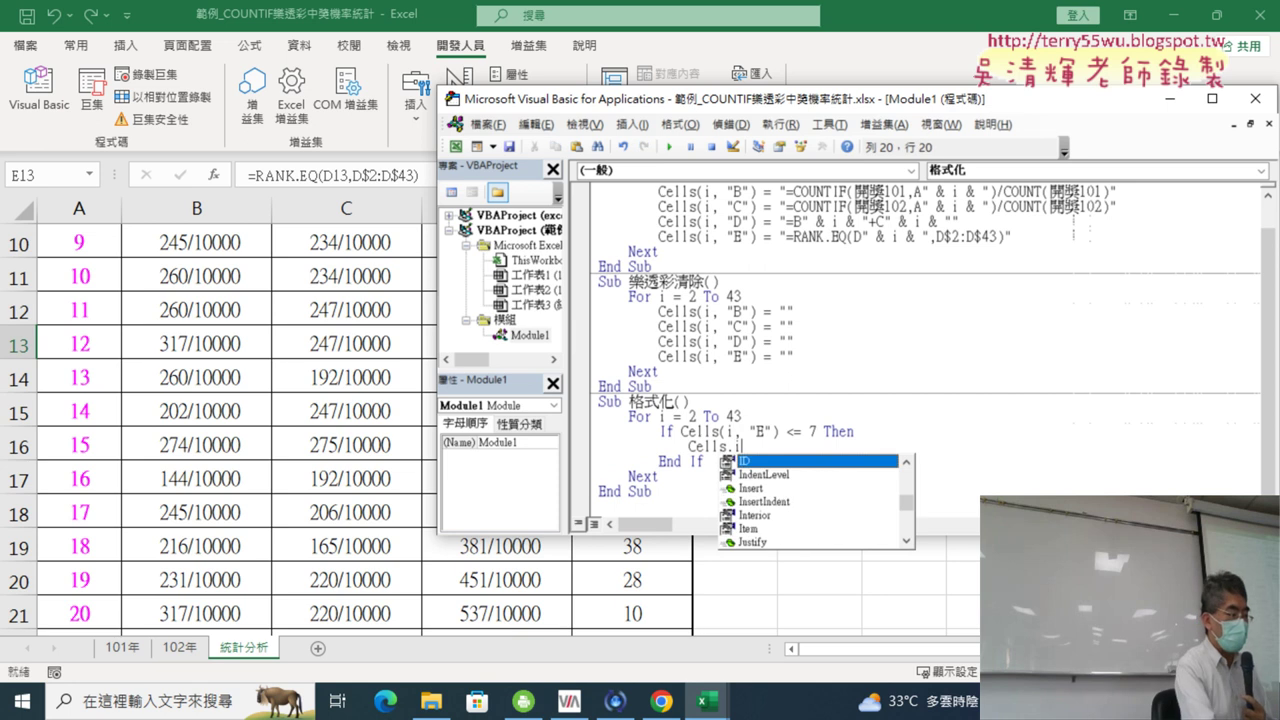
text(nte)
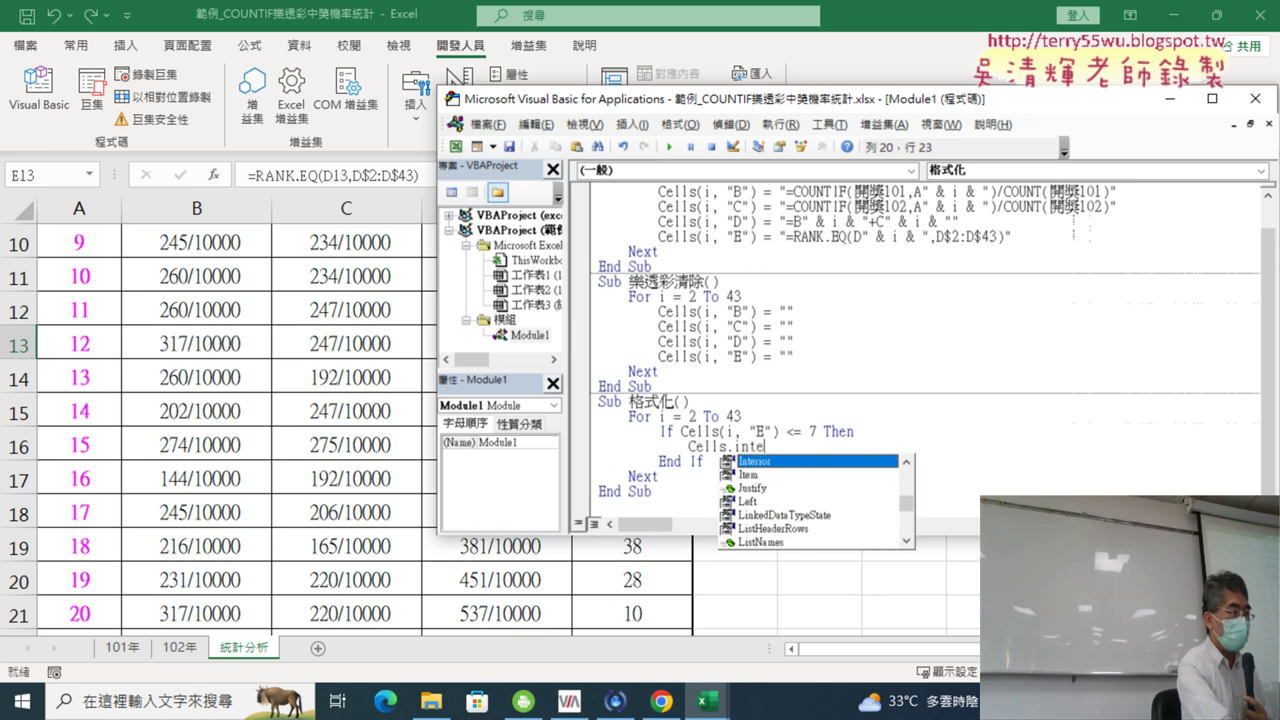
text(r)
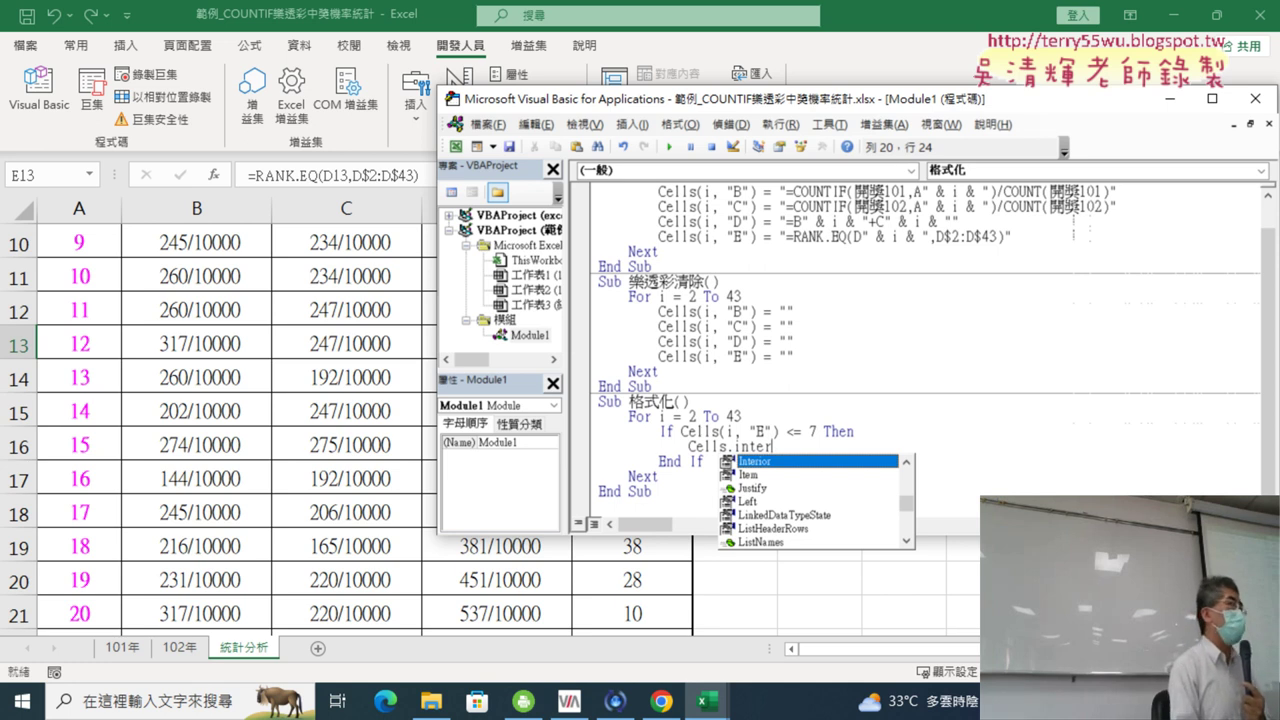
key(BackSpace)
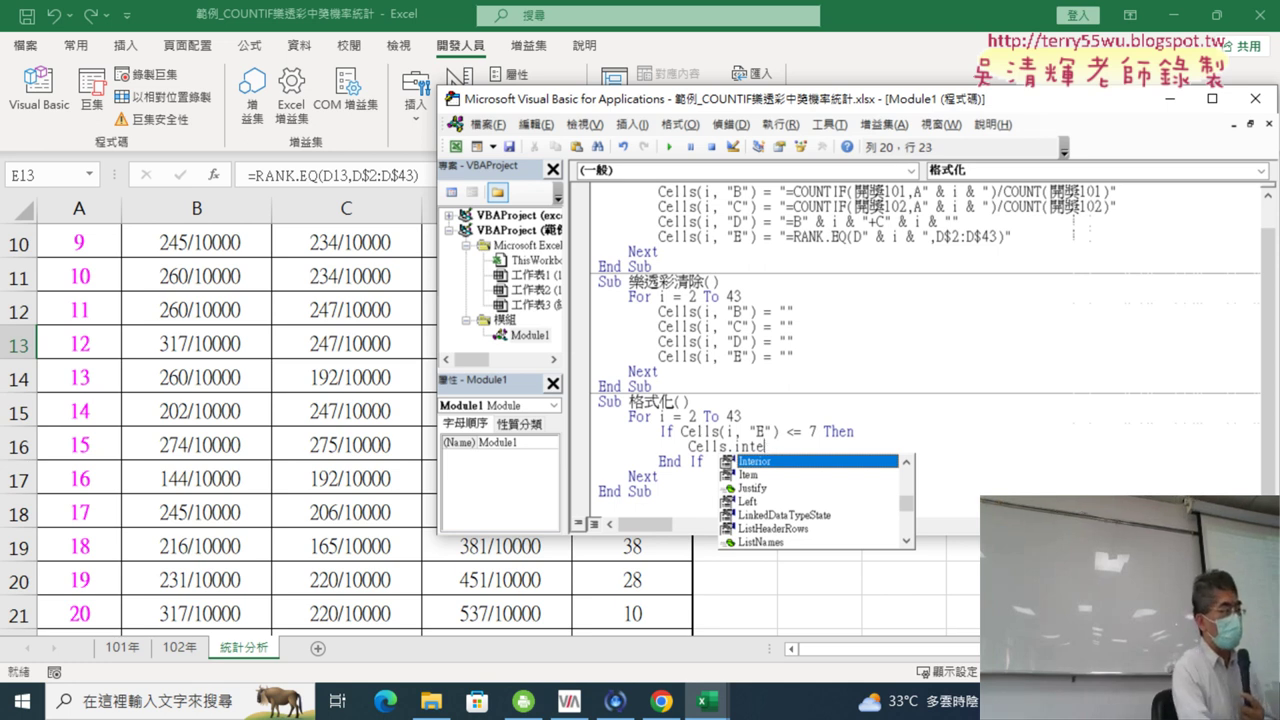
key(BackSpace)
key(BackSpace)
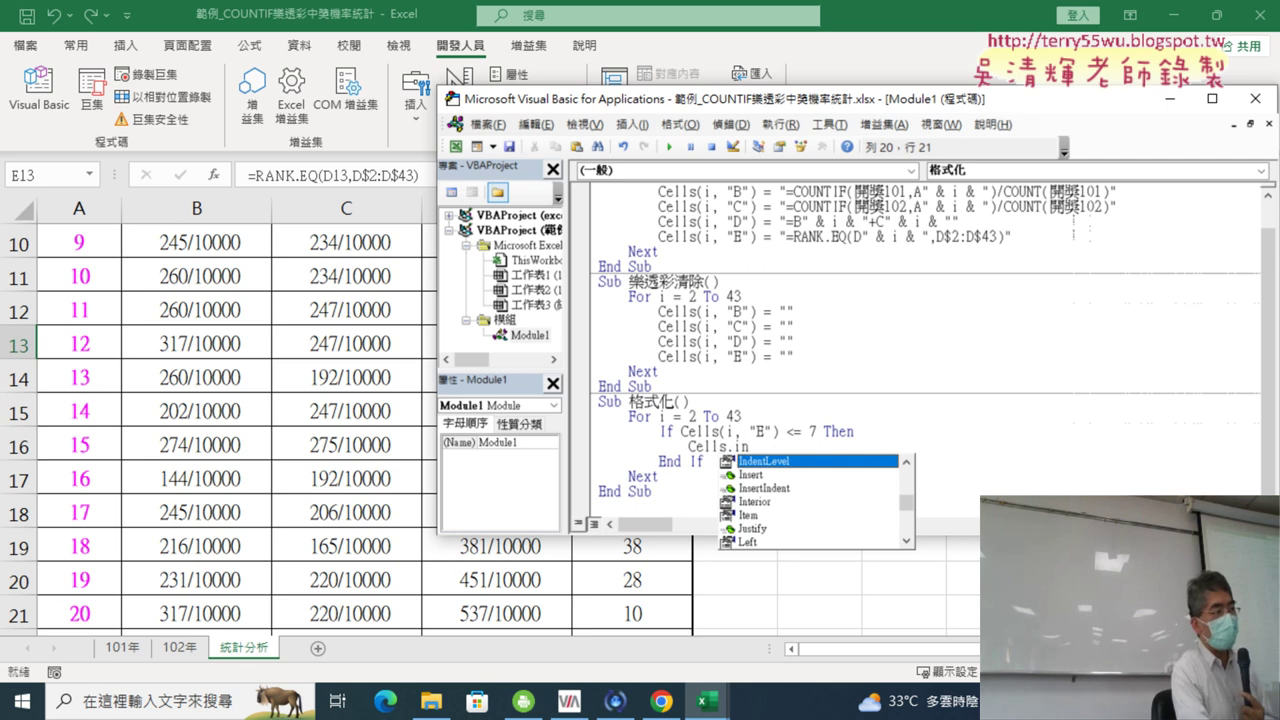
key(Down)
key(Down)
key(Down)
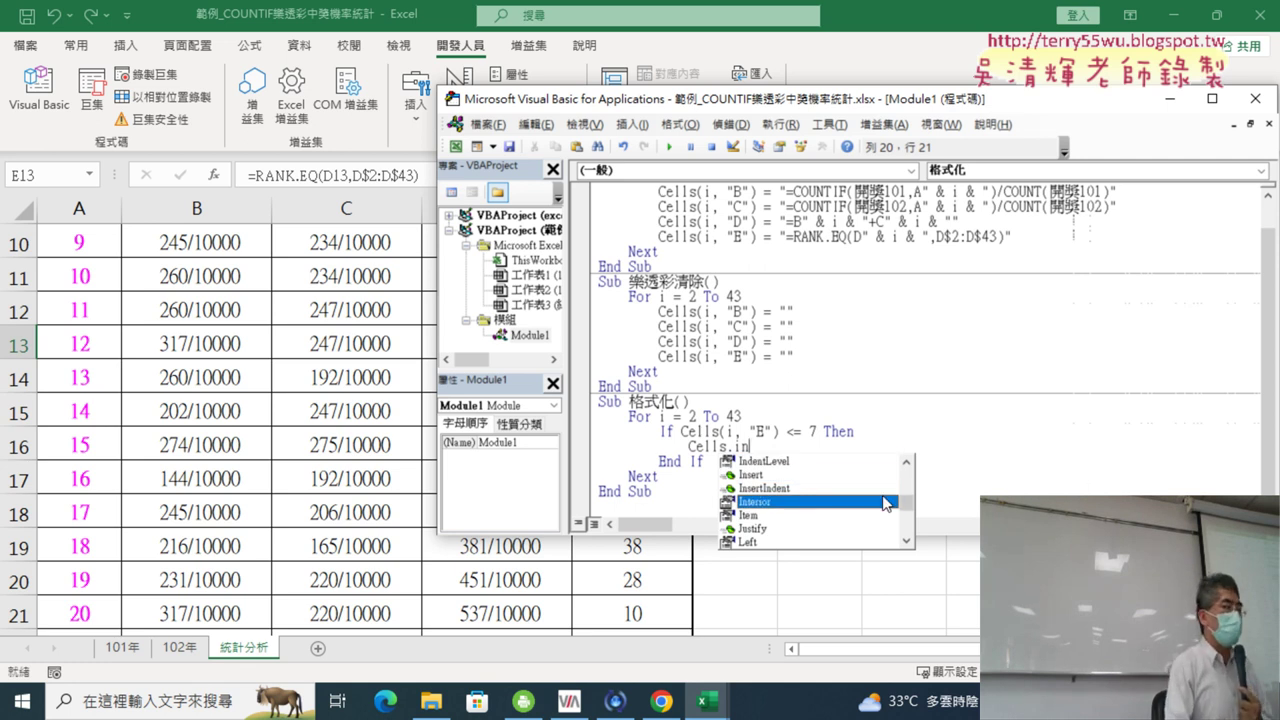
double_click(852, 502)
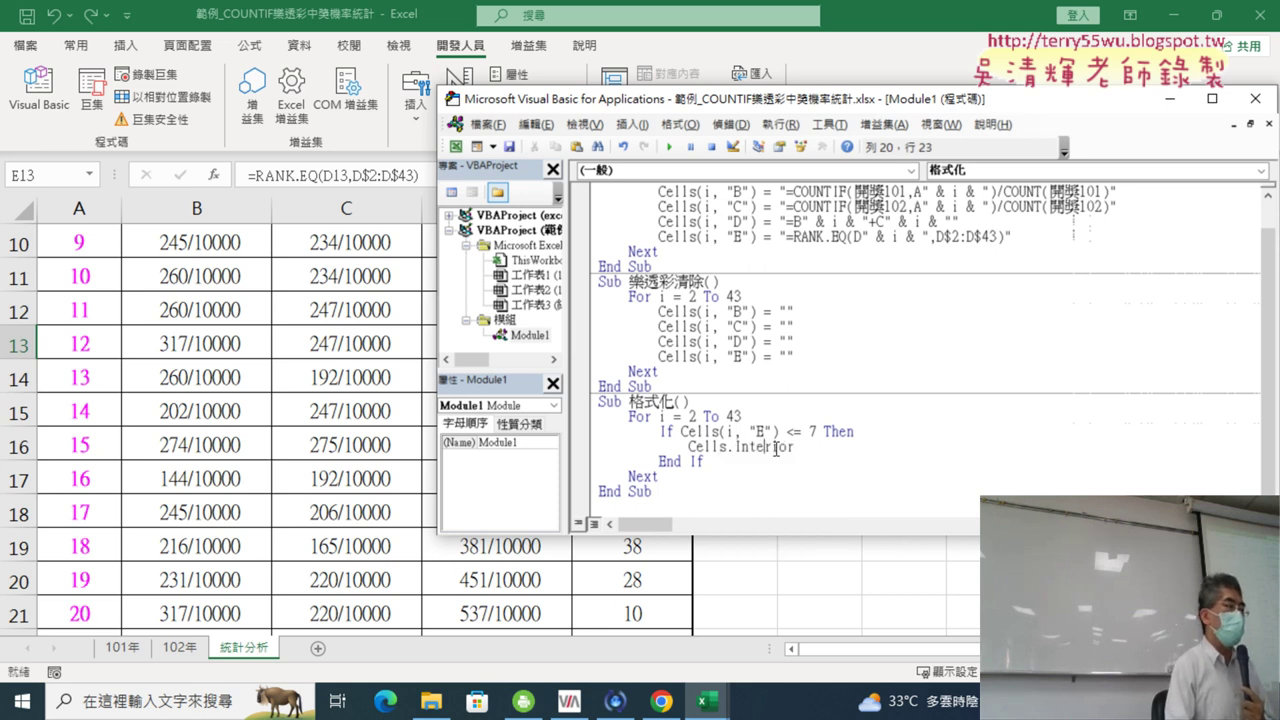
key(Right)
key(Right)
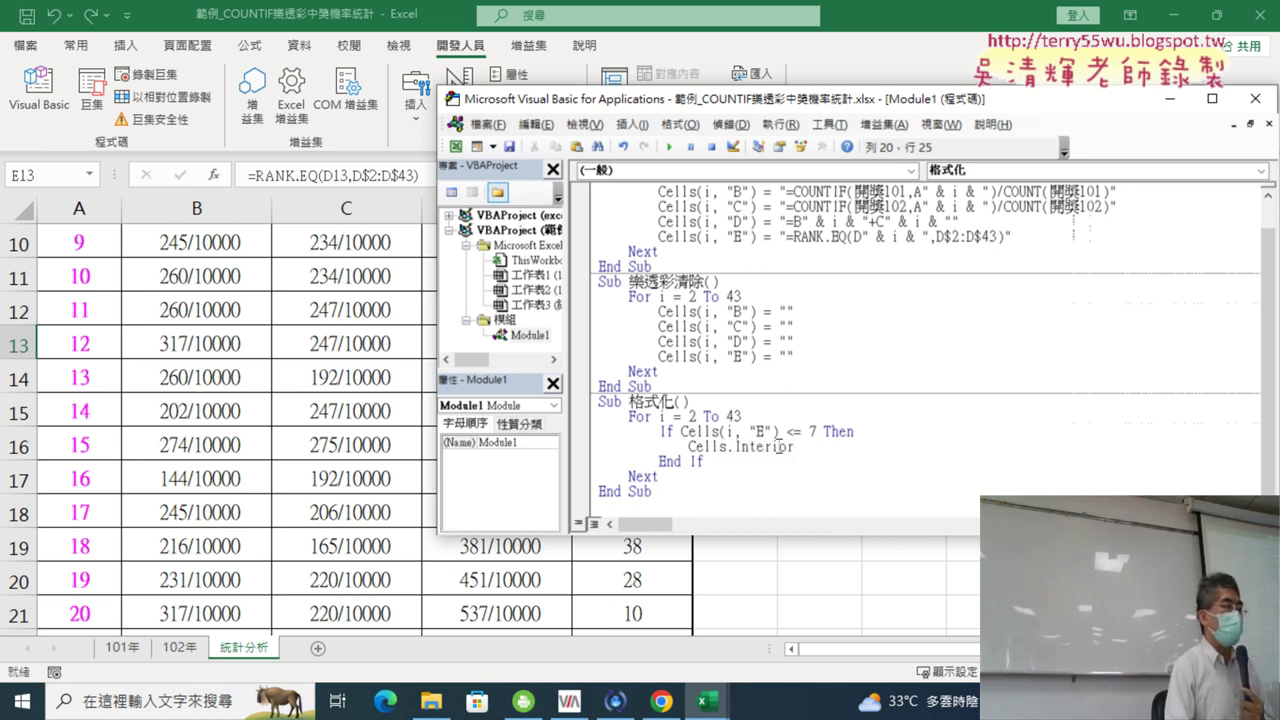
- Open the F1 help page for Interior and read what the property returns
key(F1)
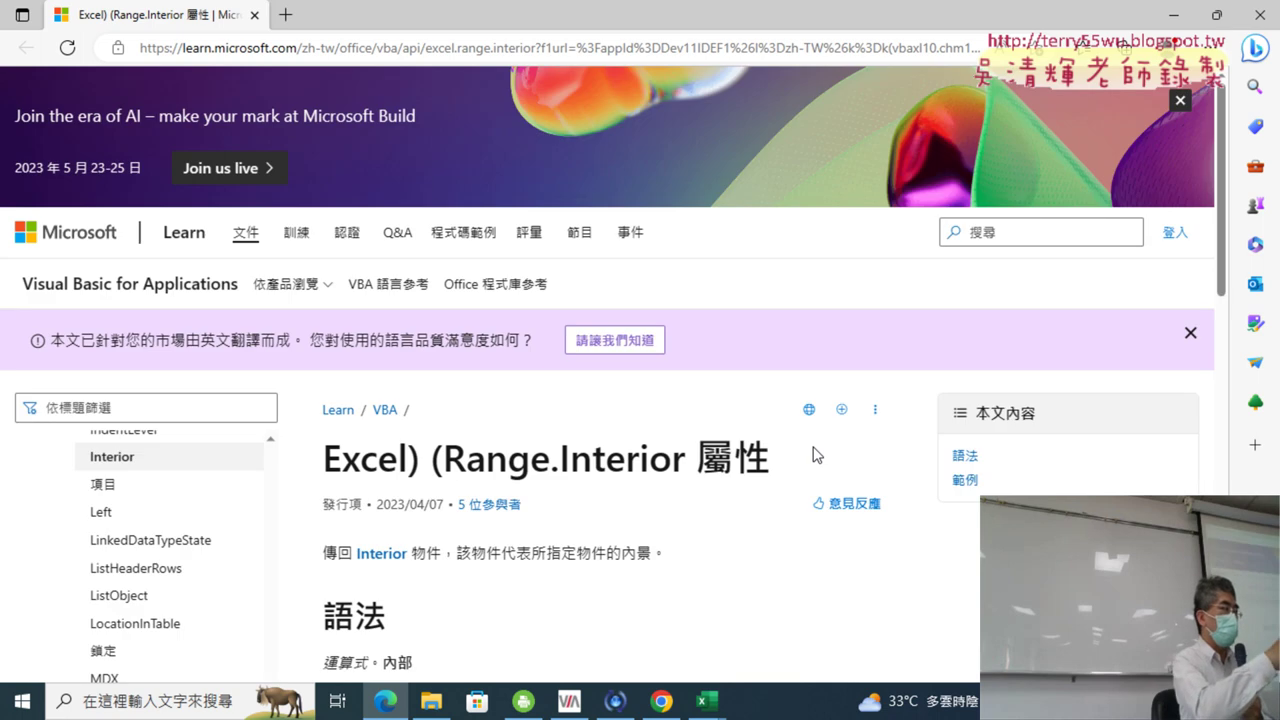
scroll(747, 477, down, 1)
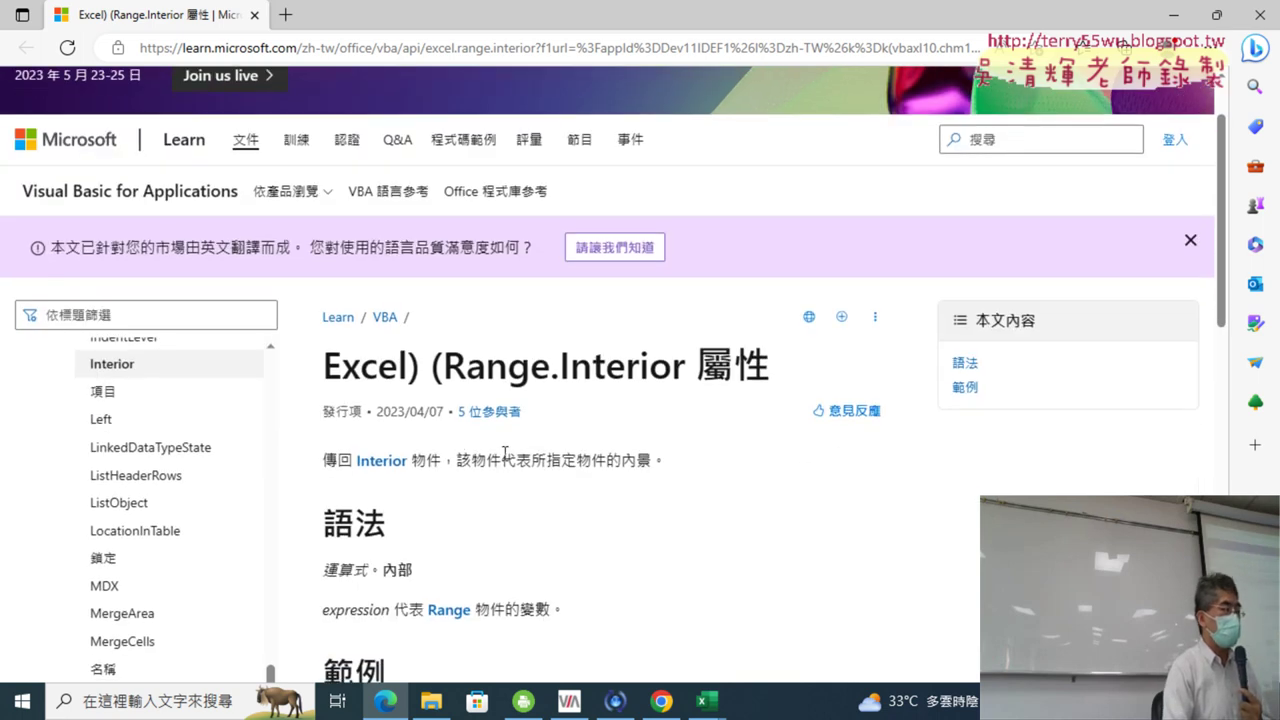
mouse_move(455, 459)
mouse_down()
mouse_move(651, 460)
mouse_move(607, 460)
mouse_move(638, 461)
mouse_move(621, 460)
mouse_up()
click(652, 460)
click(933, 571)
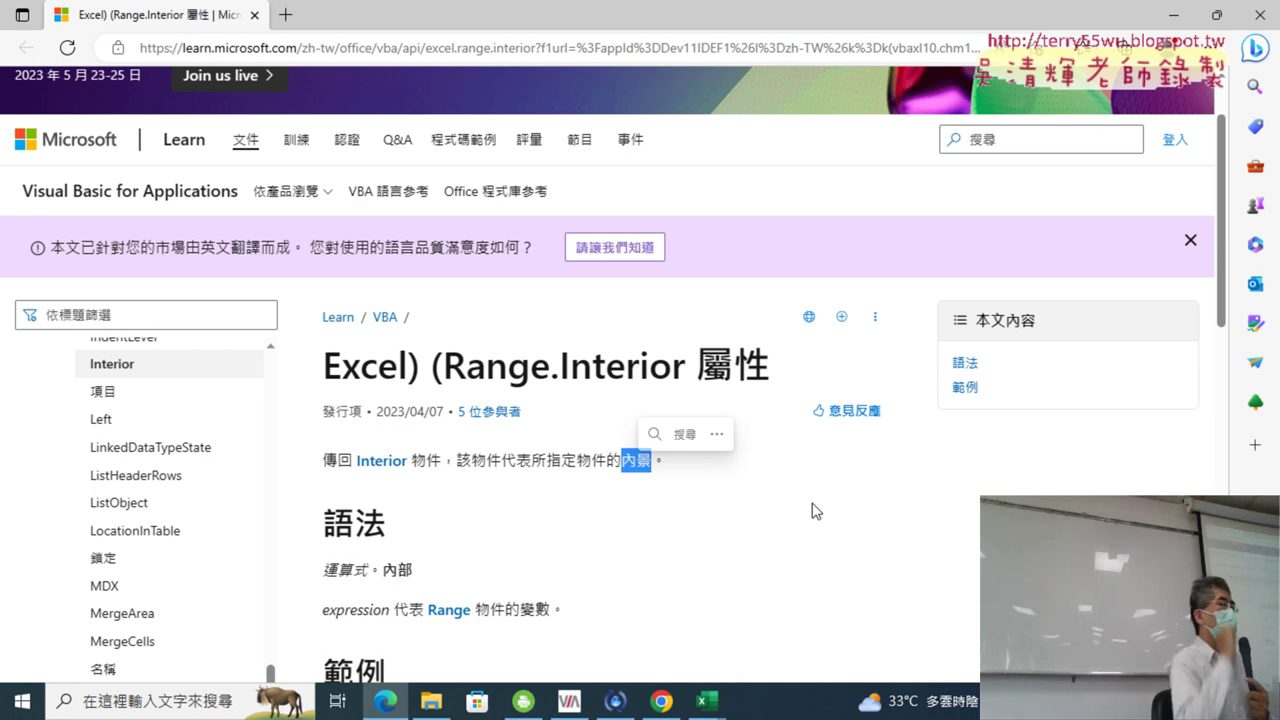
- Study the example that colours A1 cyan (青色) with Interior.ColorIndex = 8
scroll(612, 508, down, 3)
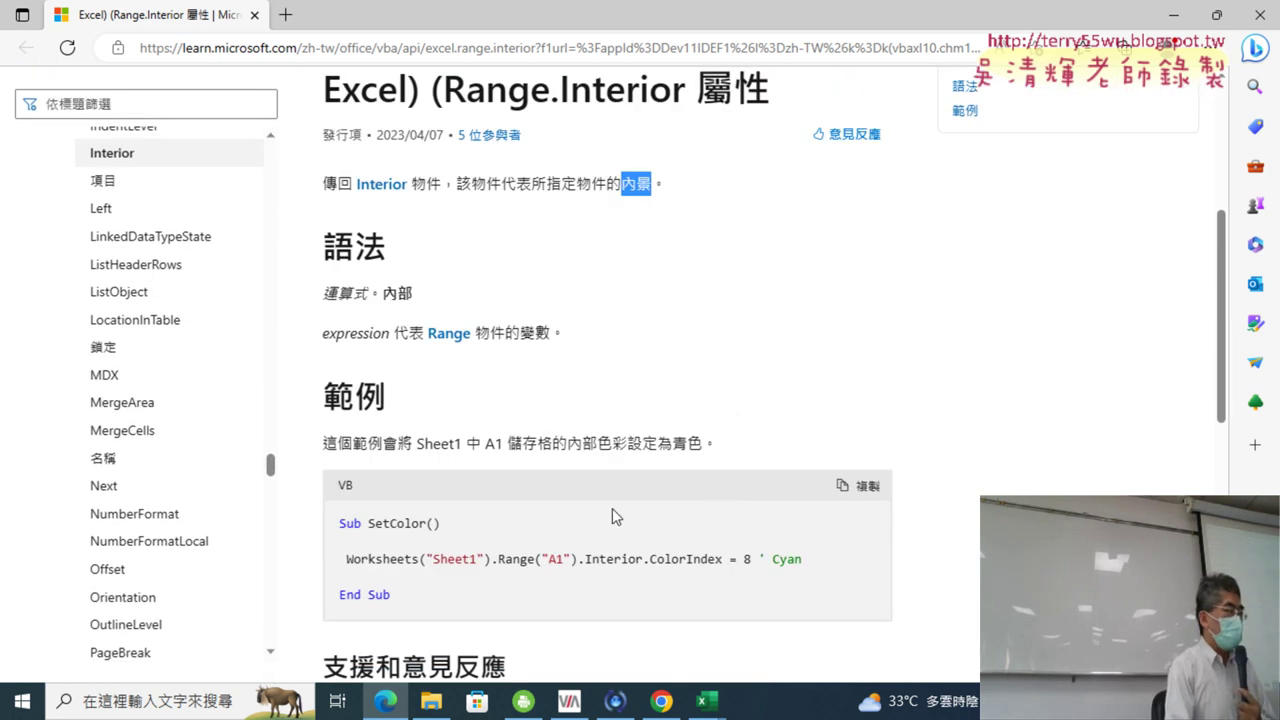
scroll(720, 500, down, 1)
scroll(720, 495, down, 1)
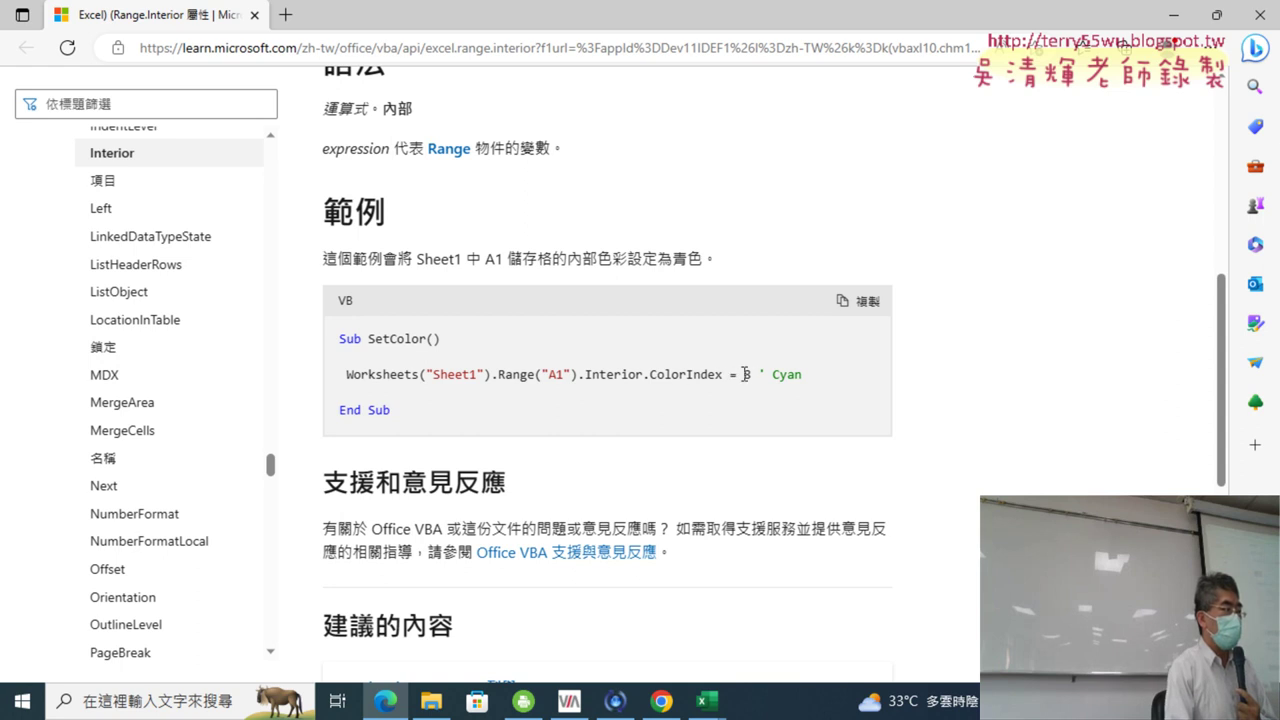
drag(751, 375, 688, 378)
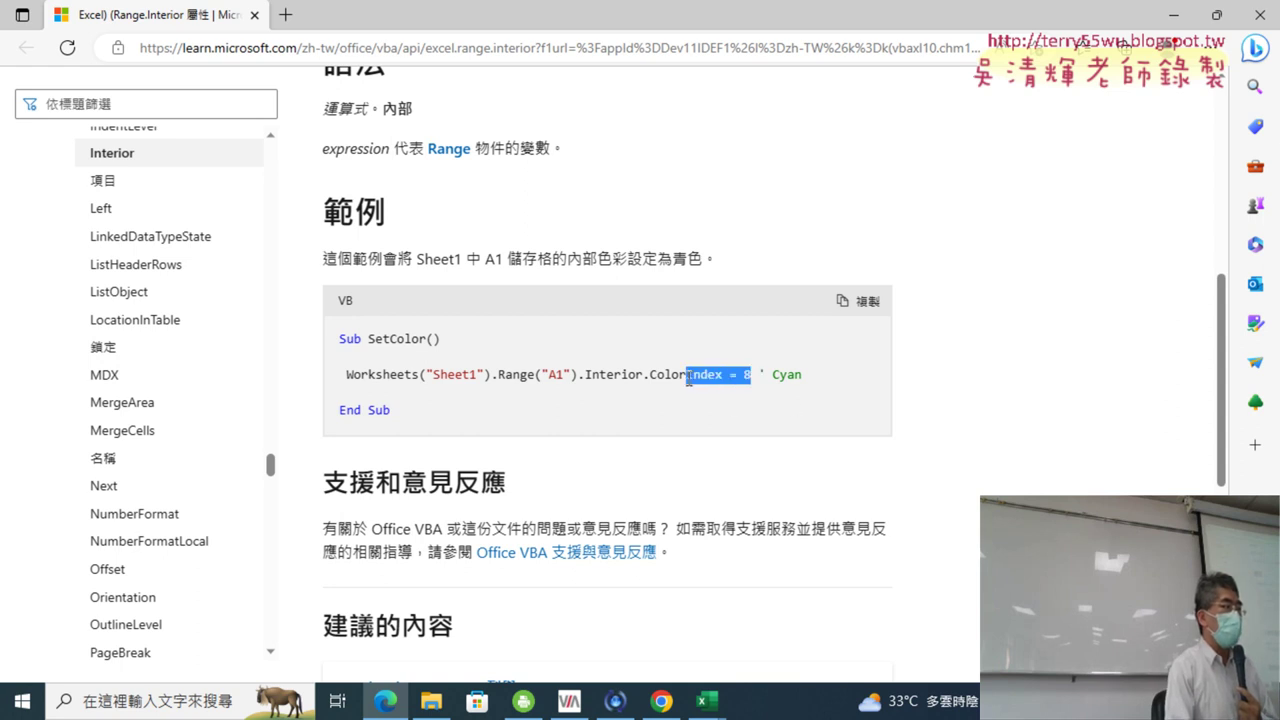
click(782, 390)
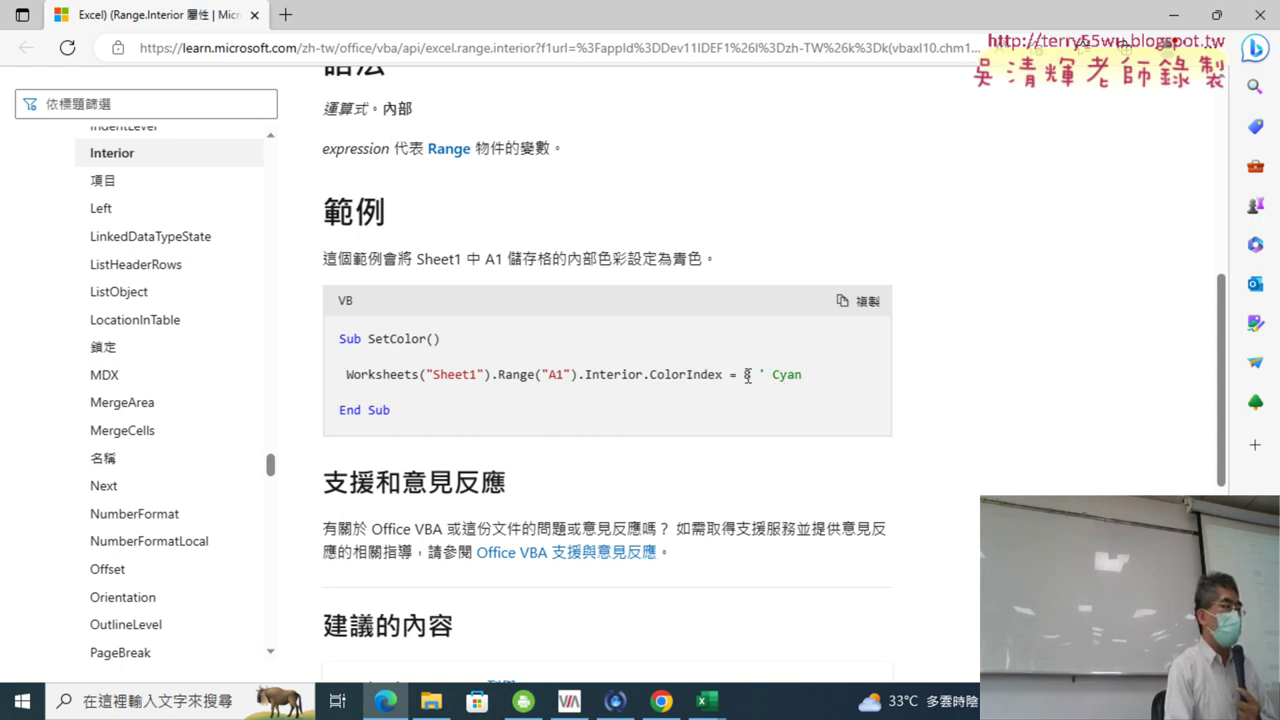
drag(686, 374, 738, 376)
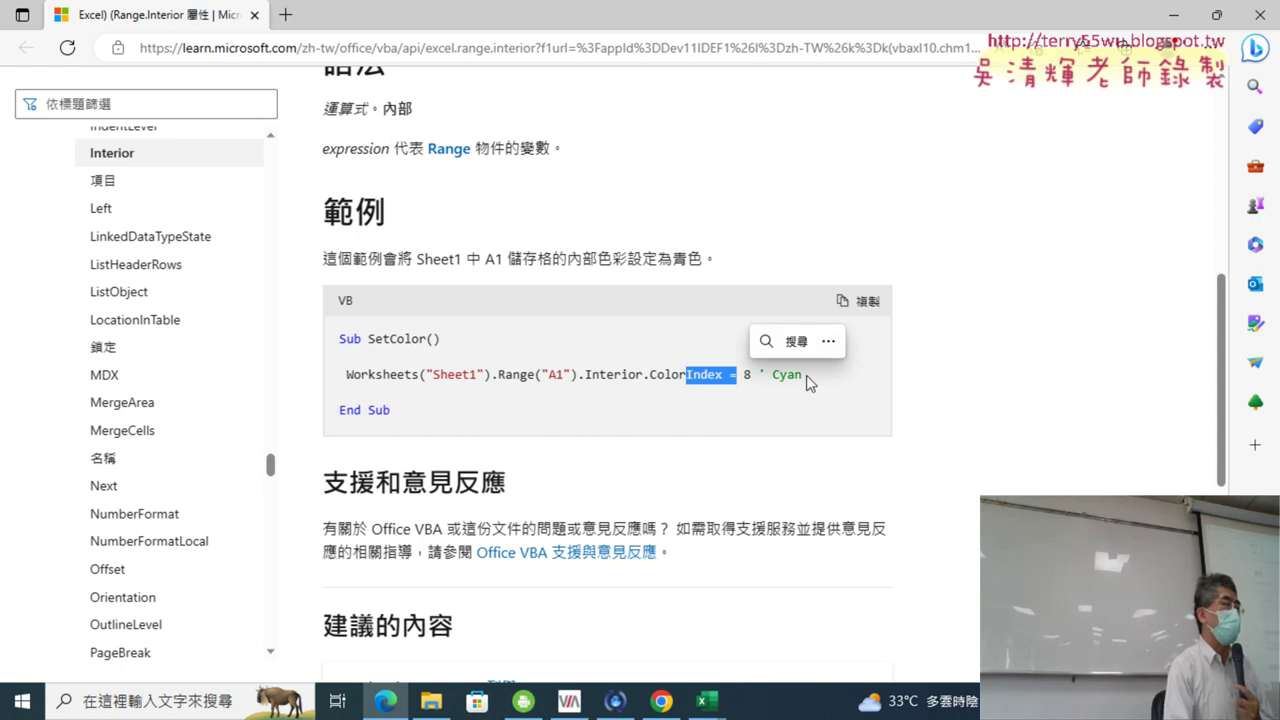
drag(704, 259, 672, 259)
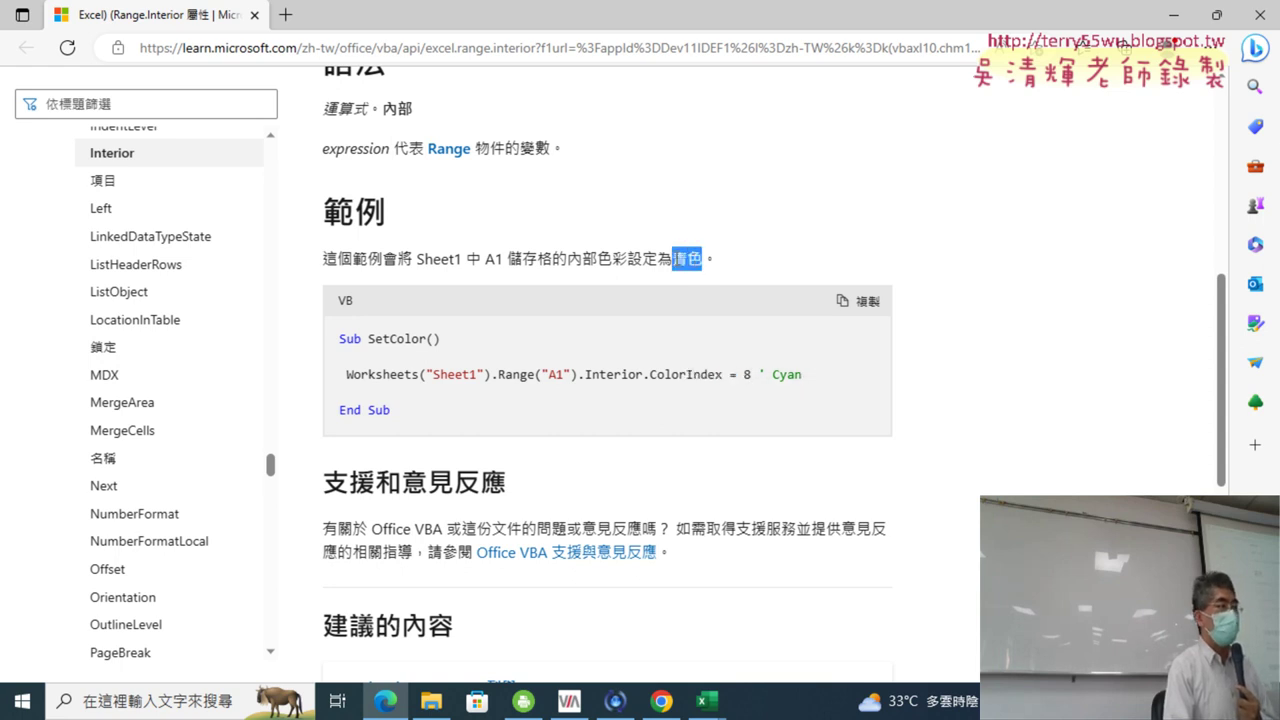
scroll(869, 374, down, 3)
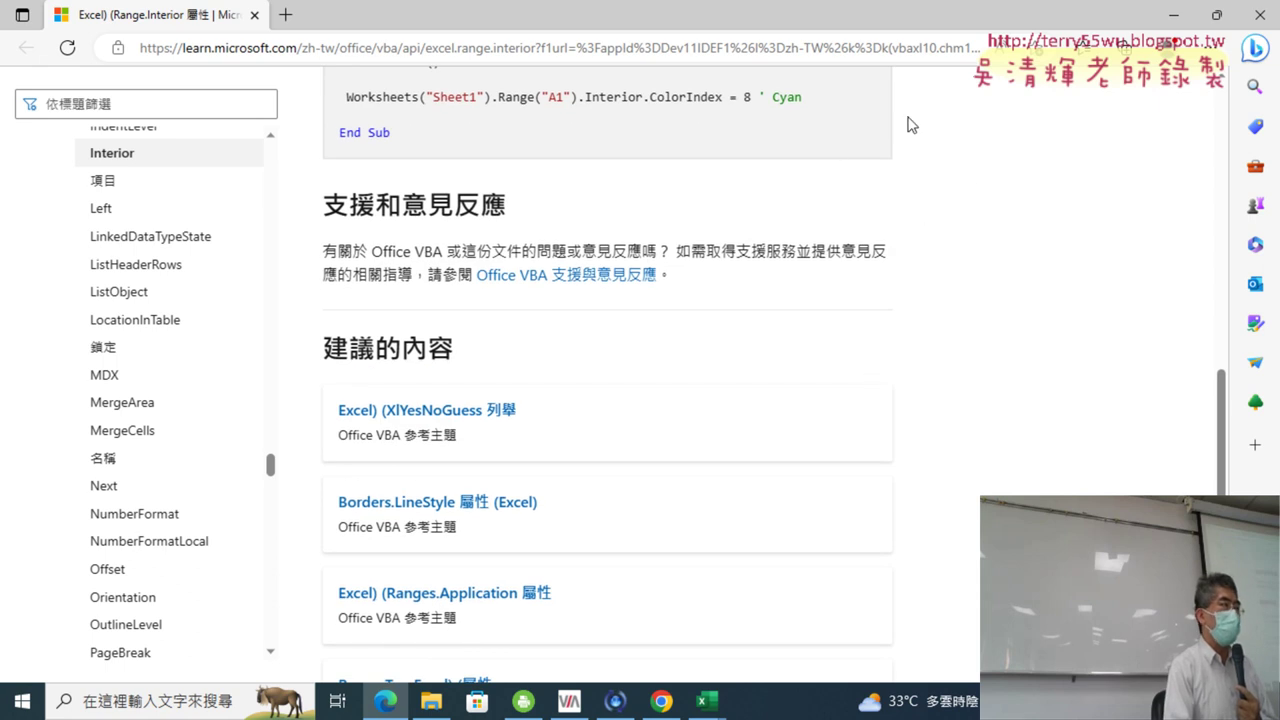
- Restore the 格式化 fill line to Cells(i, "A").Interior.Color = RGB(255, 255, 0) and look up RGB help
click(1242, 20)
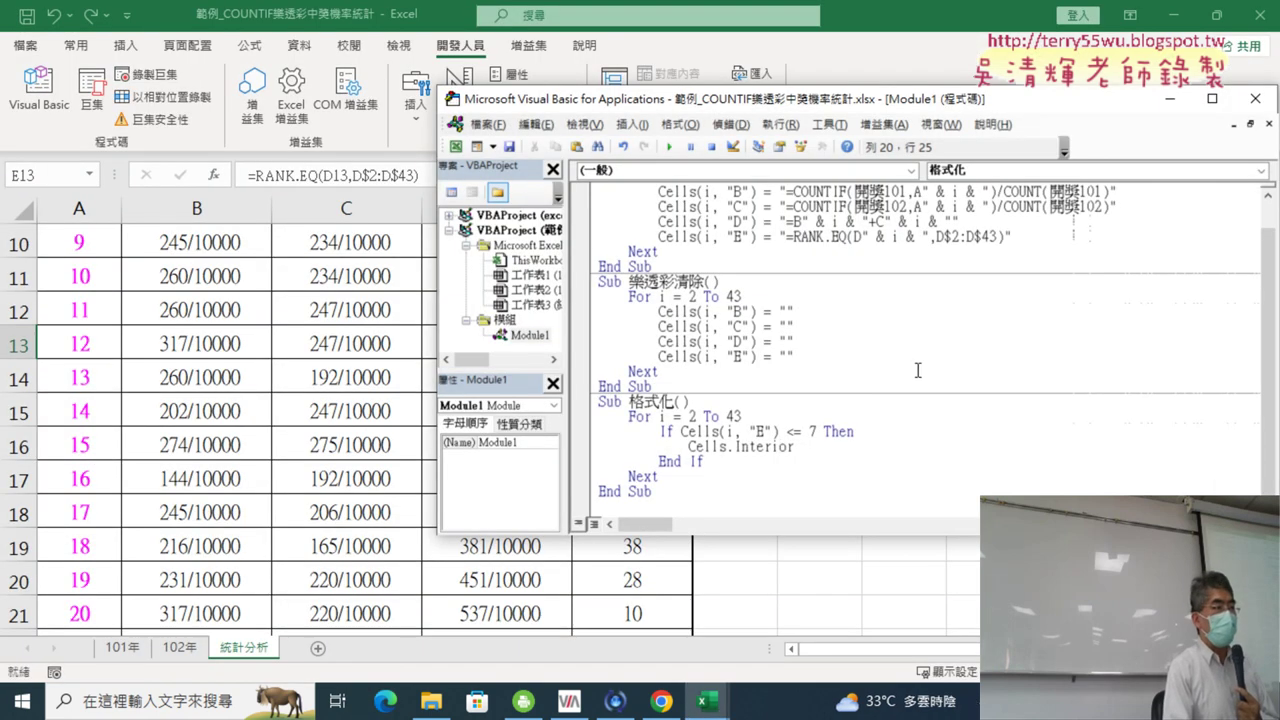
click(822, 446)
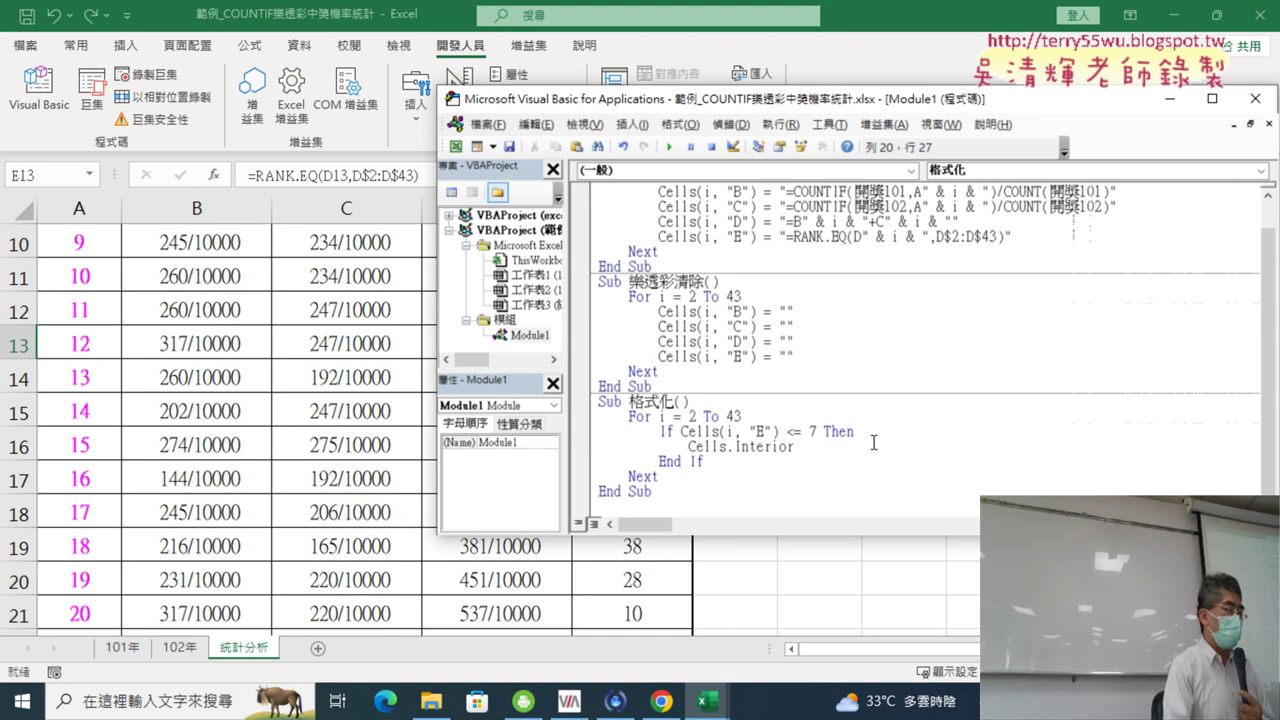
key(BackSpace)
key(BackSpace)
key(BackSpace)
text(int)
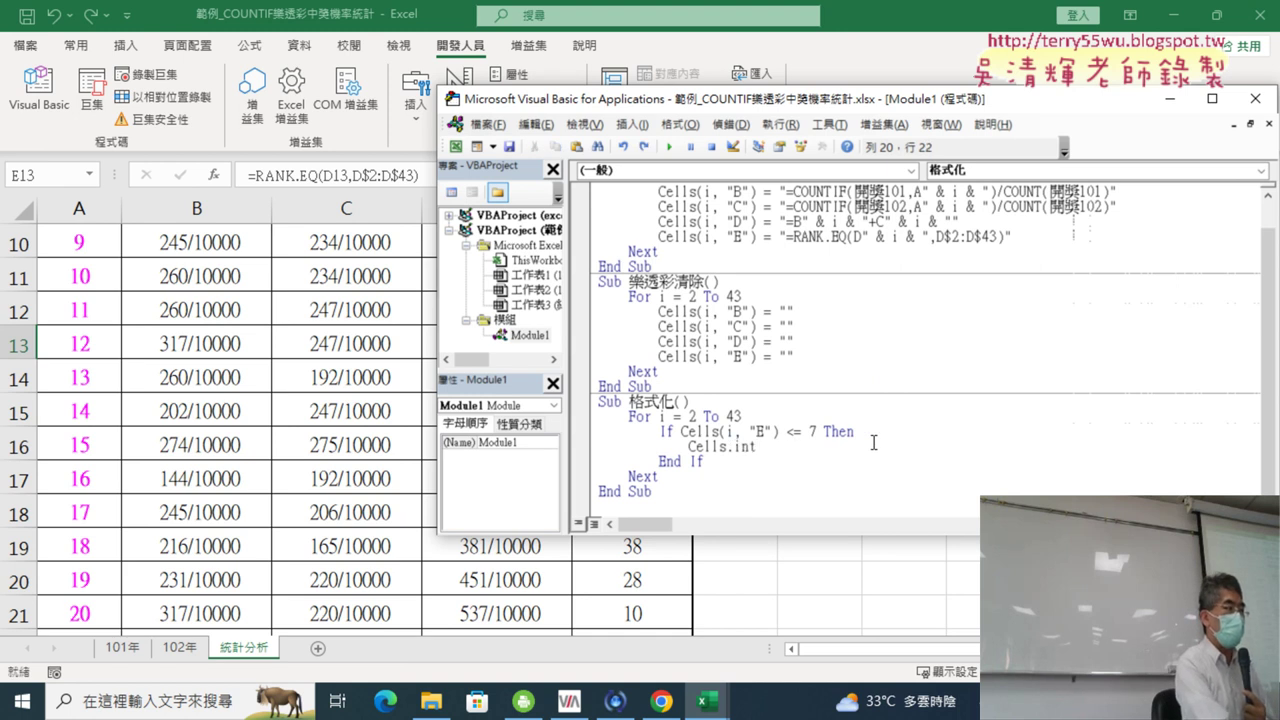
key(ctrl+z)
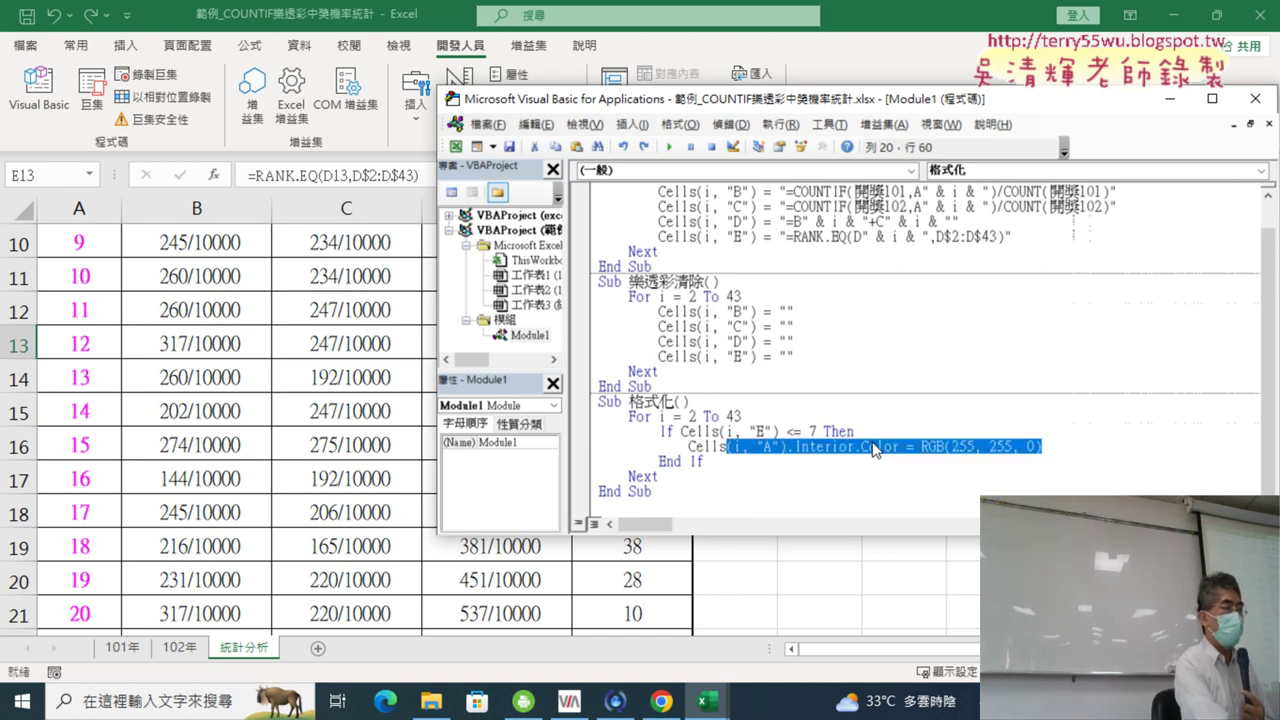
click(934, 448)
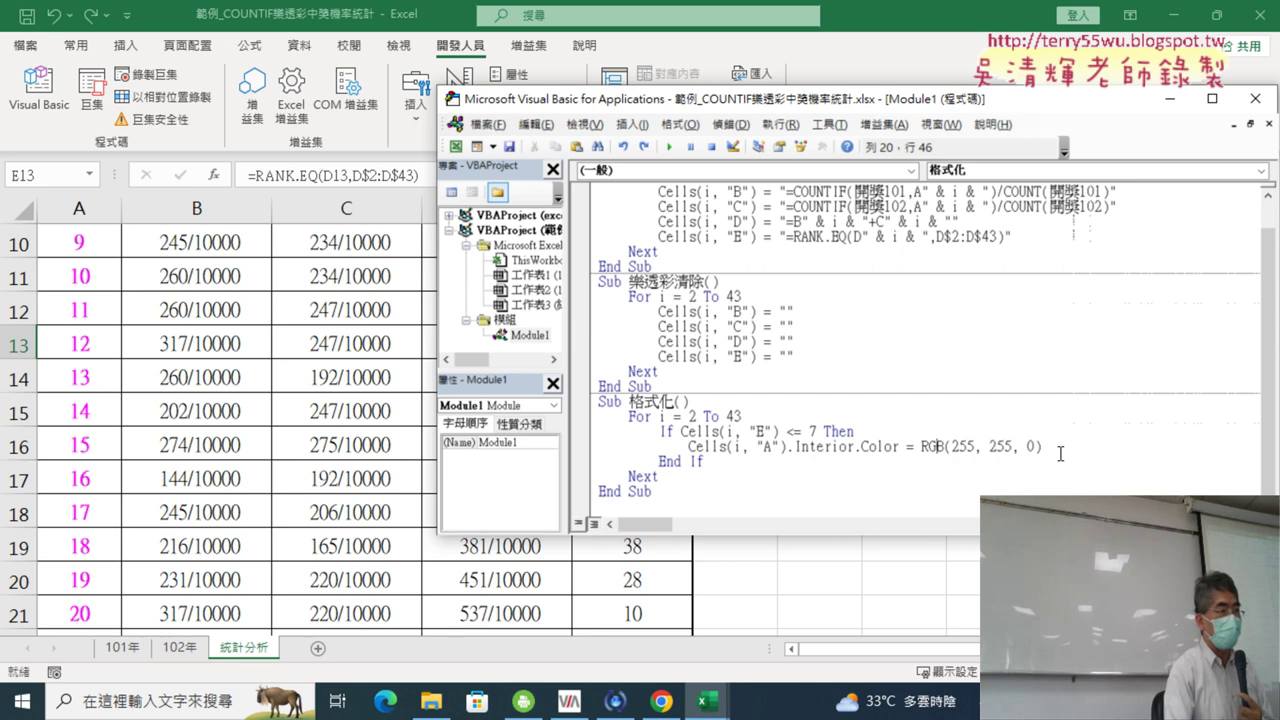
key(F1)
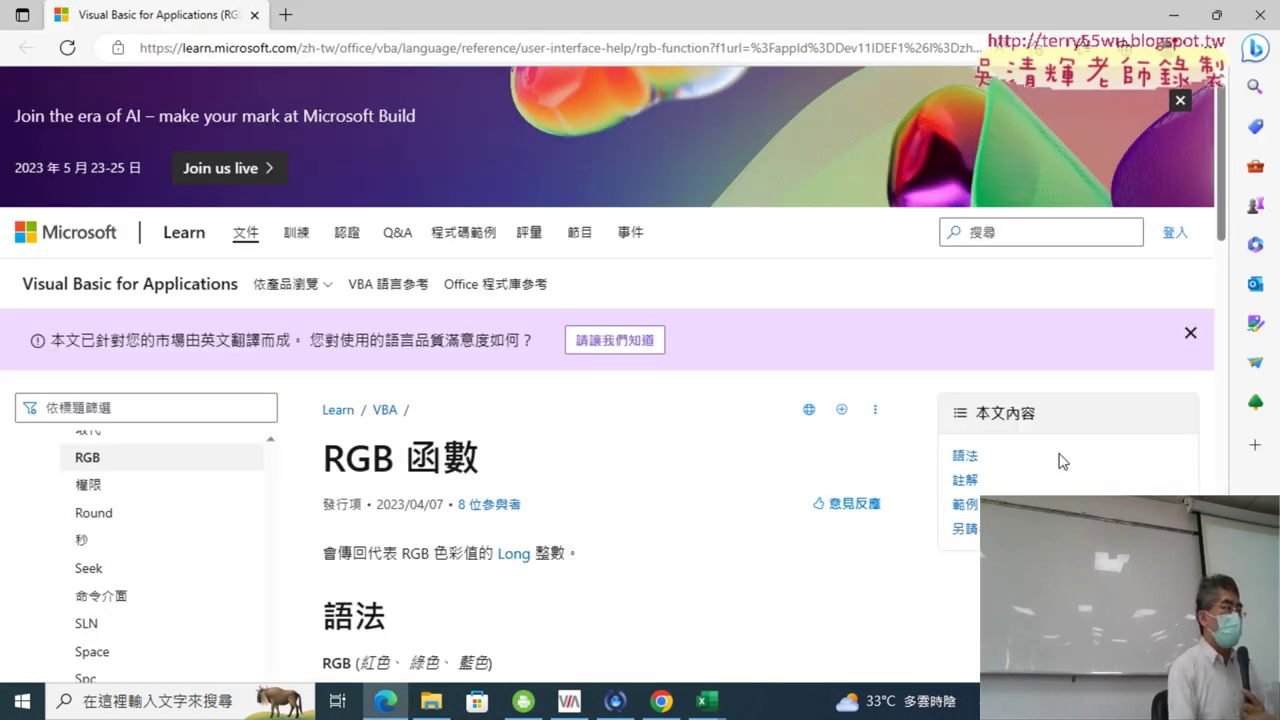
- Scroll the RGB function page down to the red, green and blue argument table and notes
scroll(714, 486, down, 3)
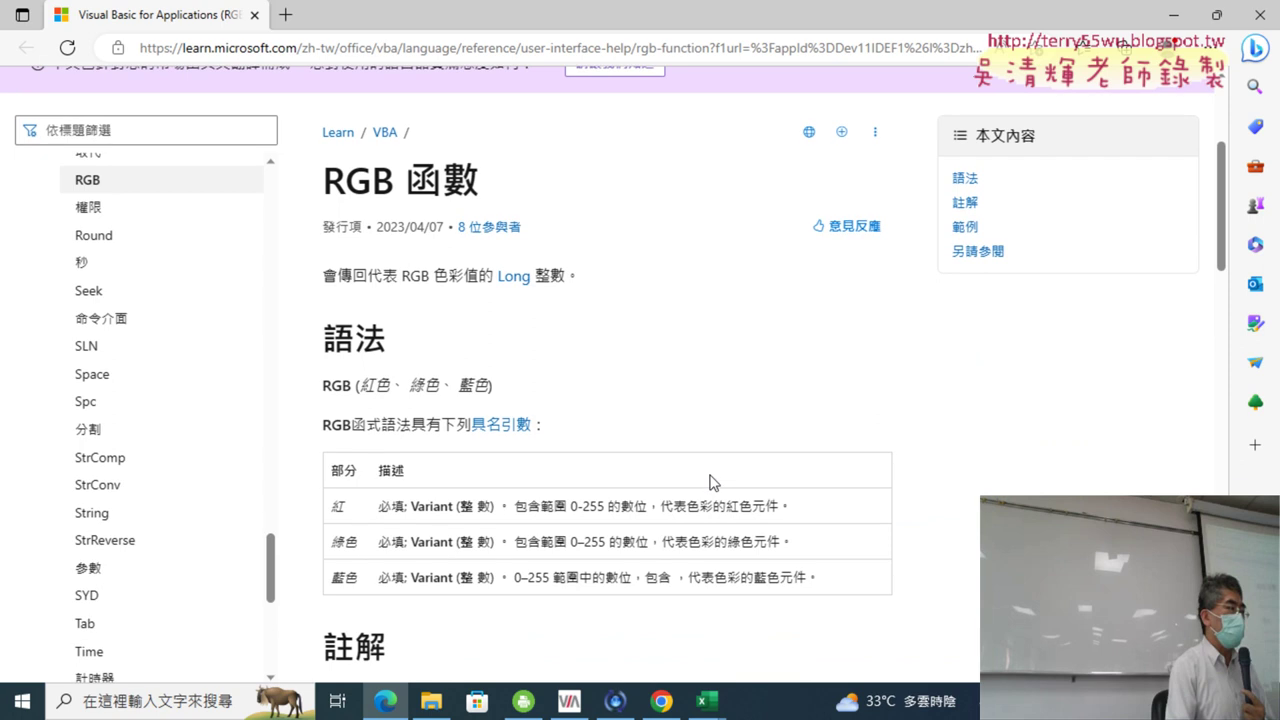
scroll(706, 474, down, 1)
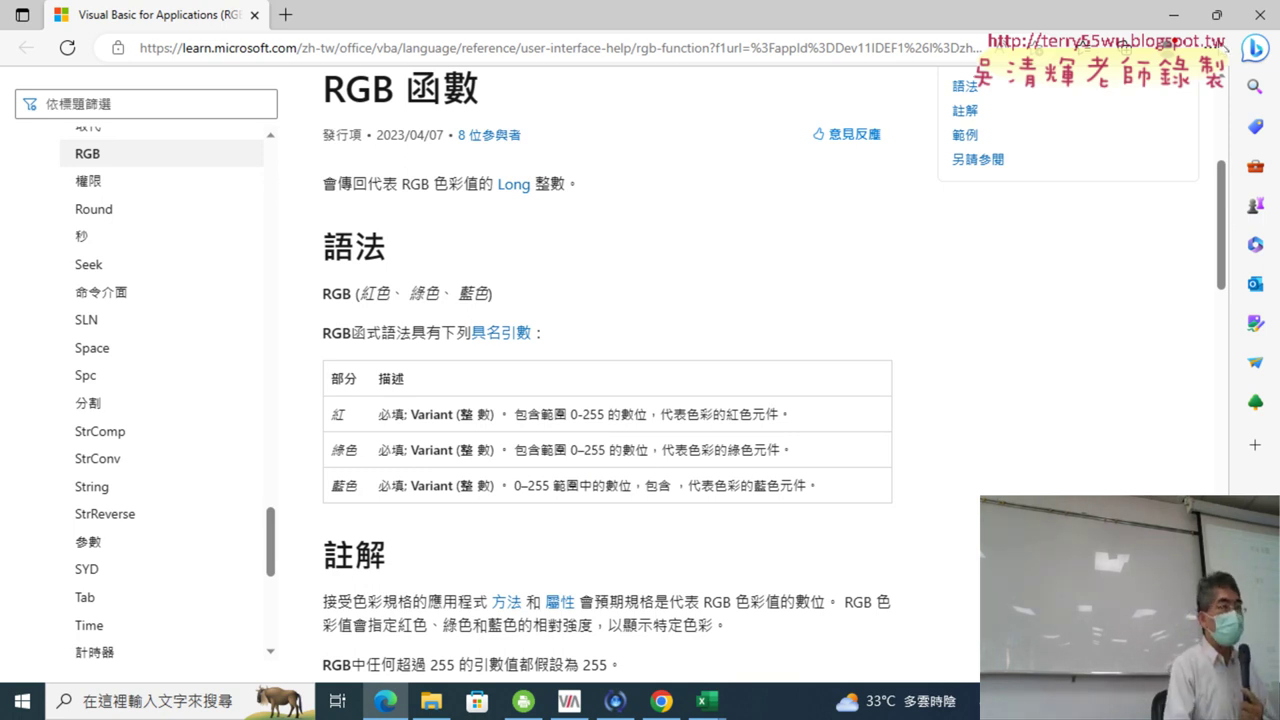
- Close the help page and run the 格式化 macro from the VBA editor
click(1259, 15)
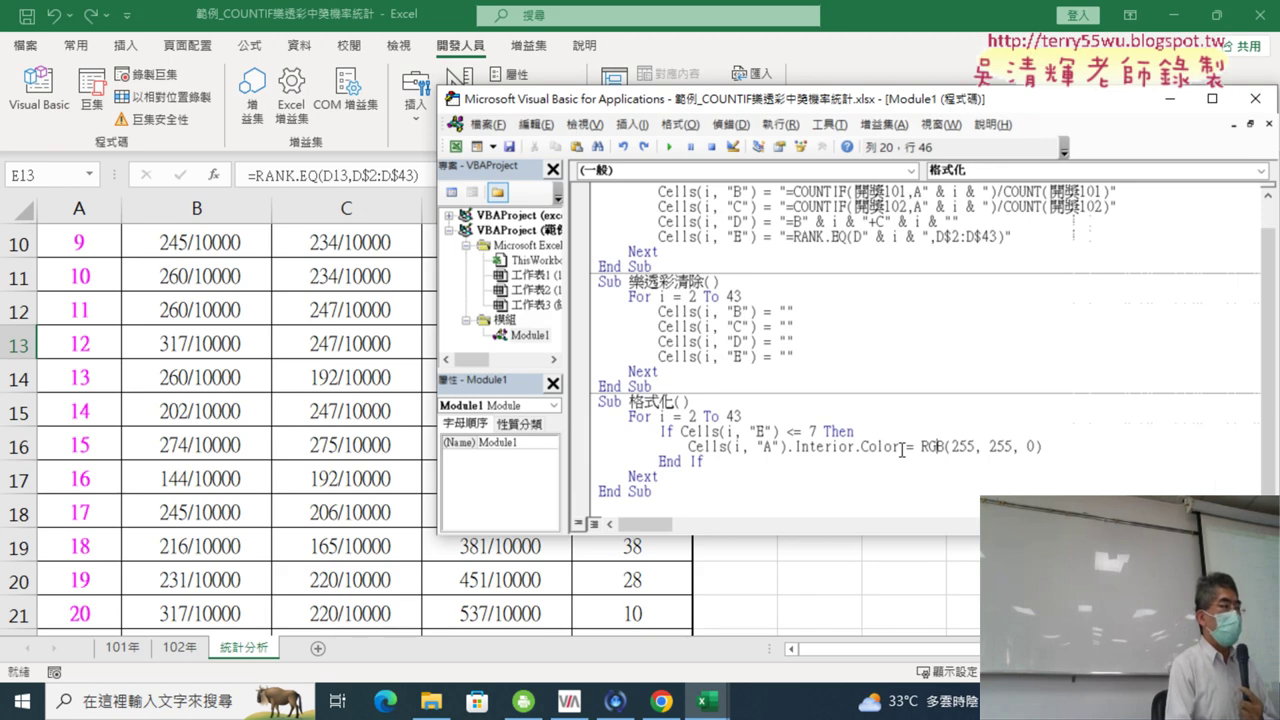
click(771, 456)
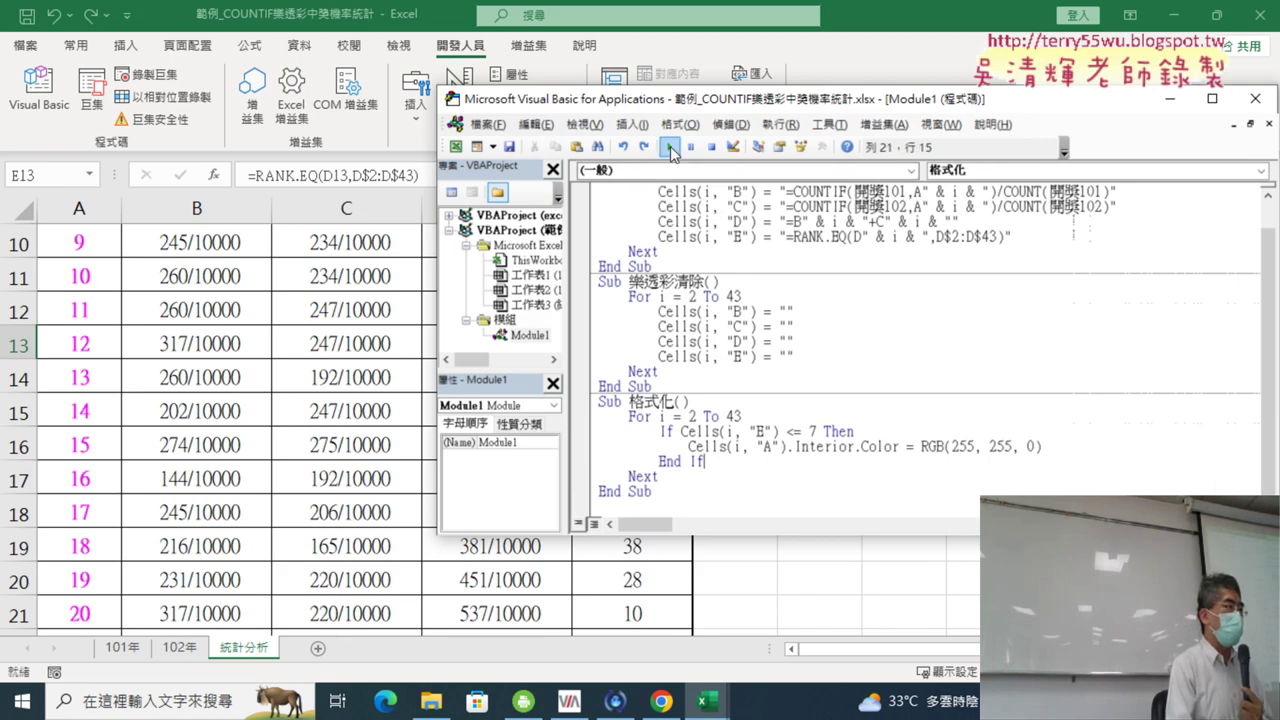
click(669, 147)
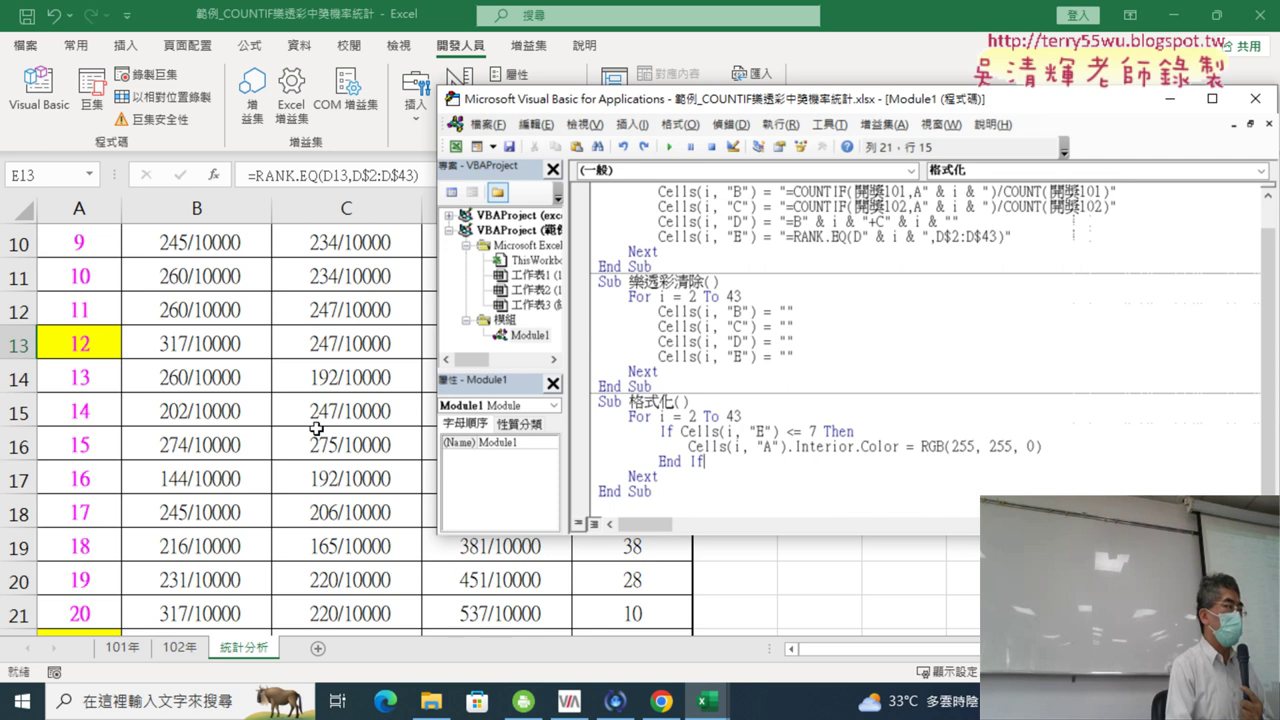
- Check the yellow-shaded cells A13, A22, A28 and A29 on the lottery sheet
click(220, 408)
click(88, 336)
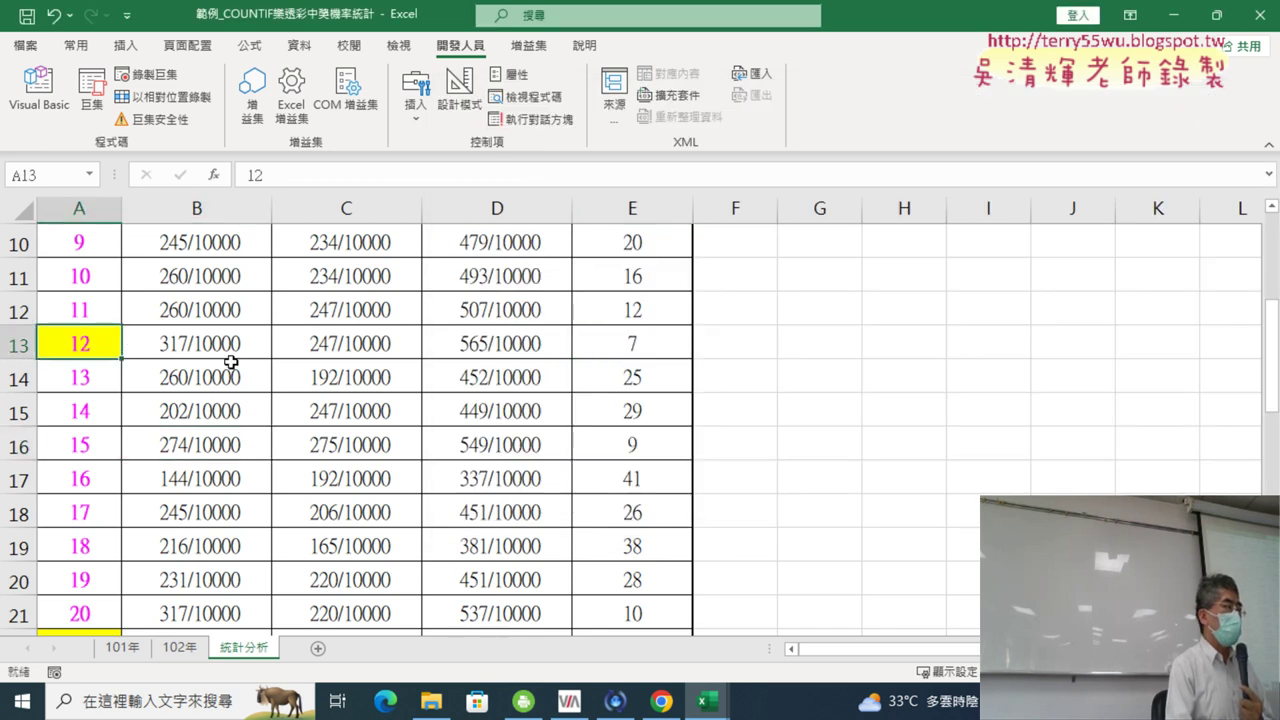
scroll(230, 362, down, 3)
click(69, 346)
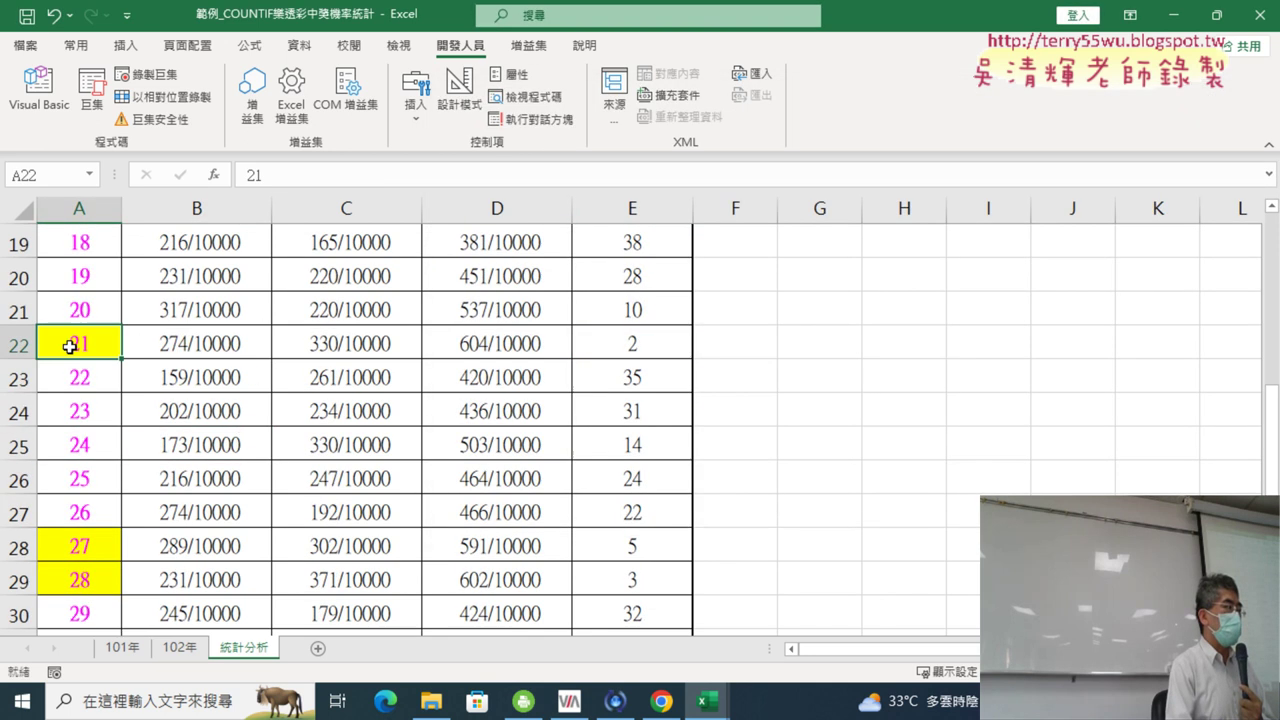
click(84, 552)
click(82, 576)
scroll(245, 570, down, 2)
scroll(194, 566, down, 2)
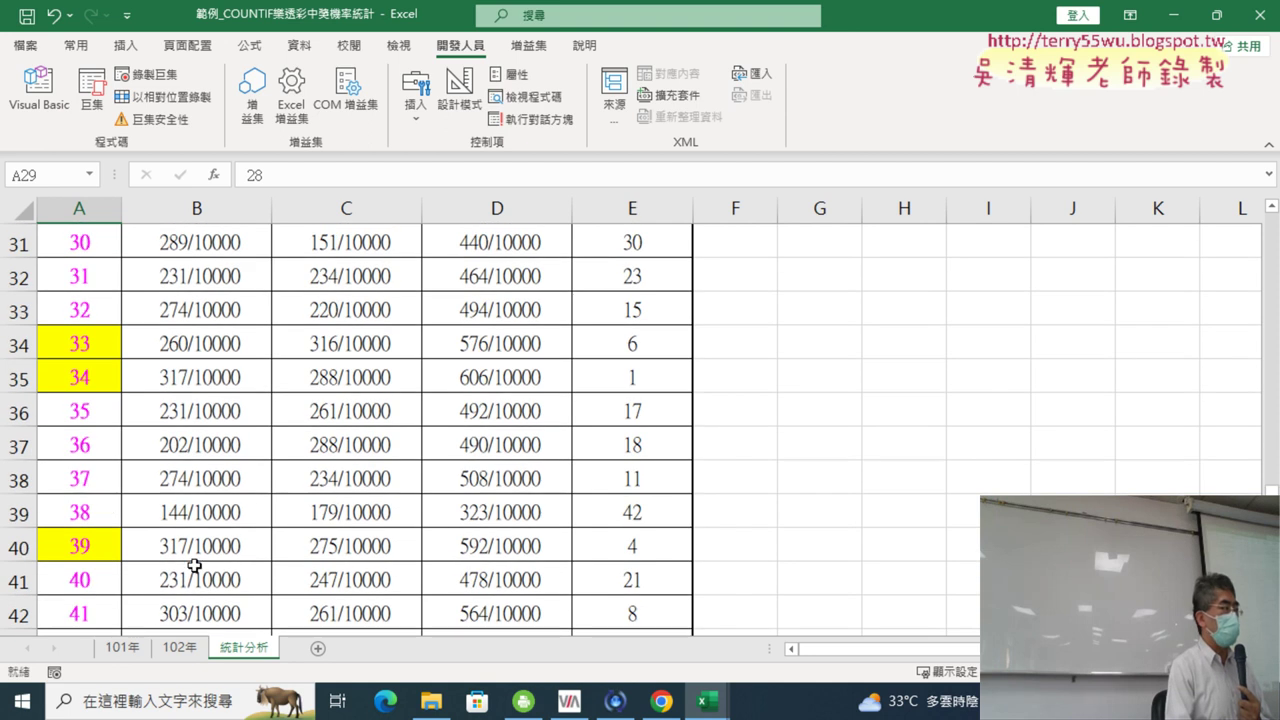
click(38, 90)
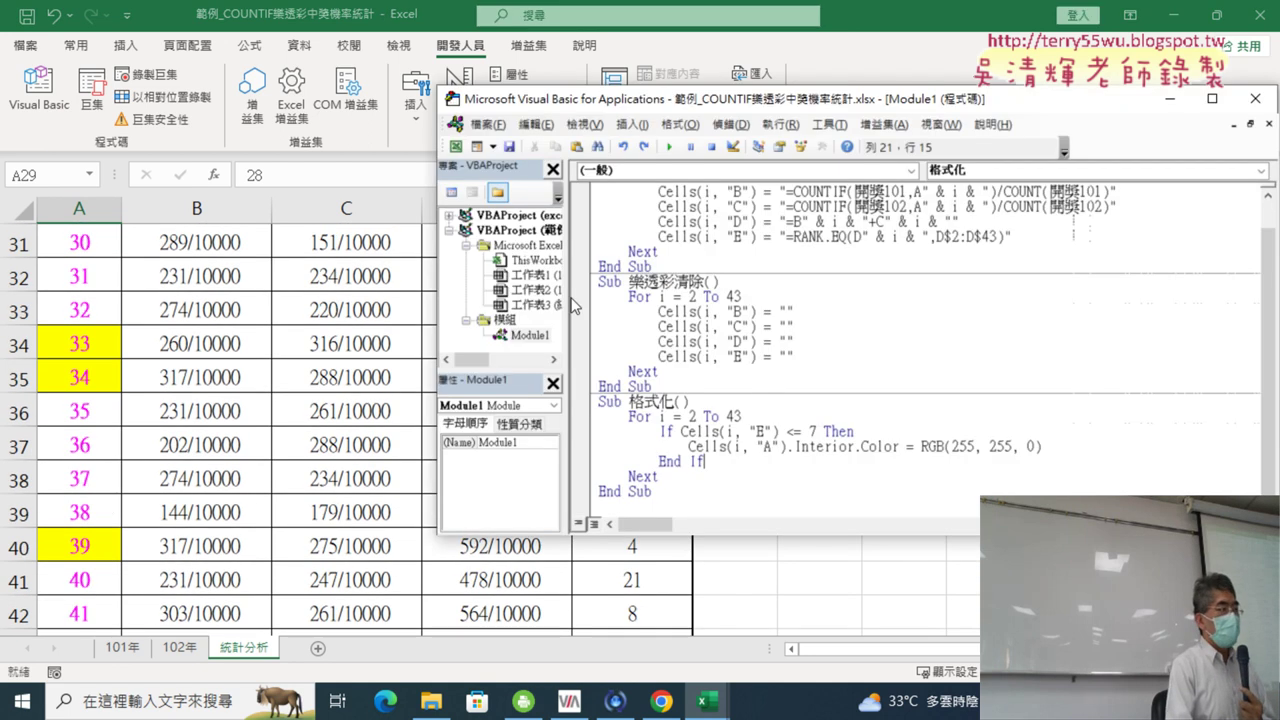
- Duplicate the 格式化 routine below itself and rename the copy 格式化清除
drag(667, 504, 589, 411)
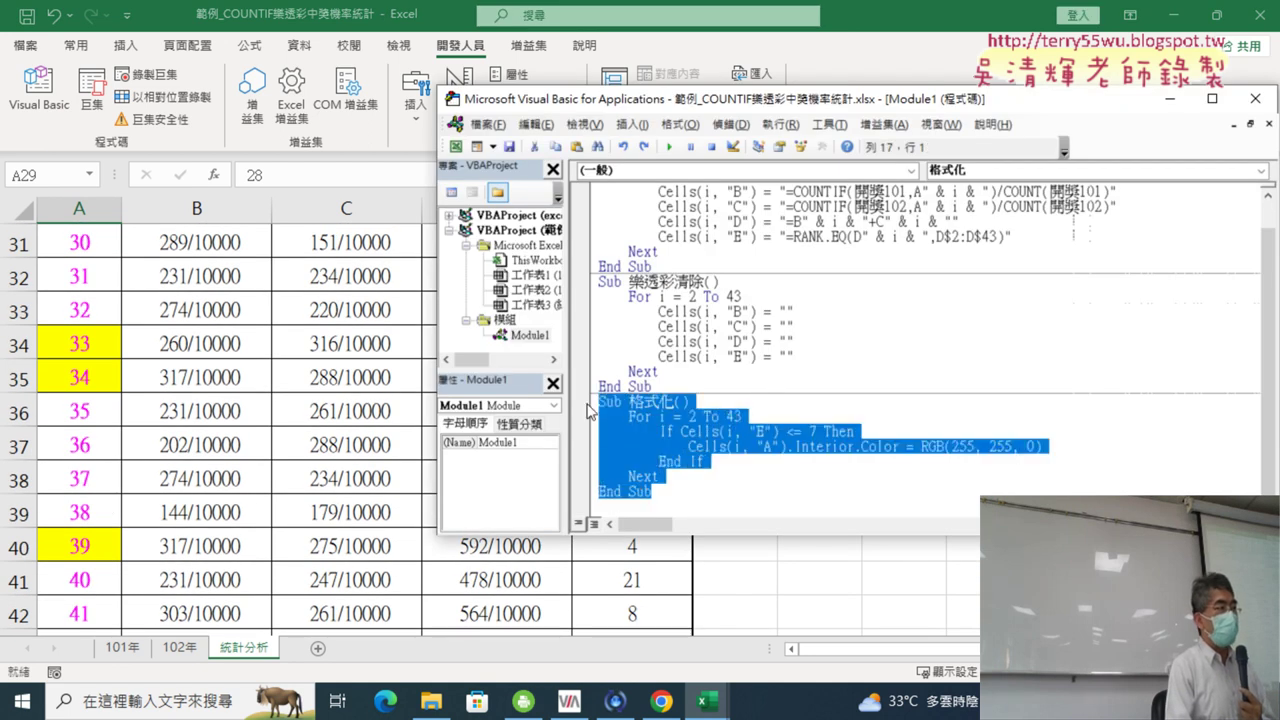
key(ctrl+c)
click(638, 510)
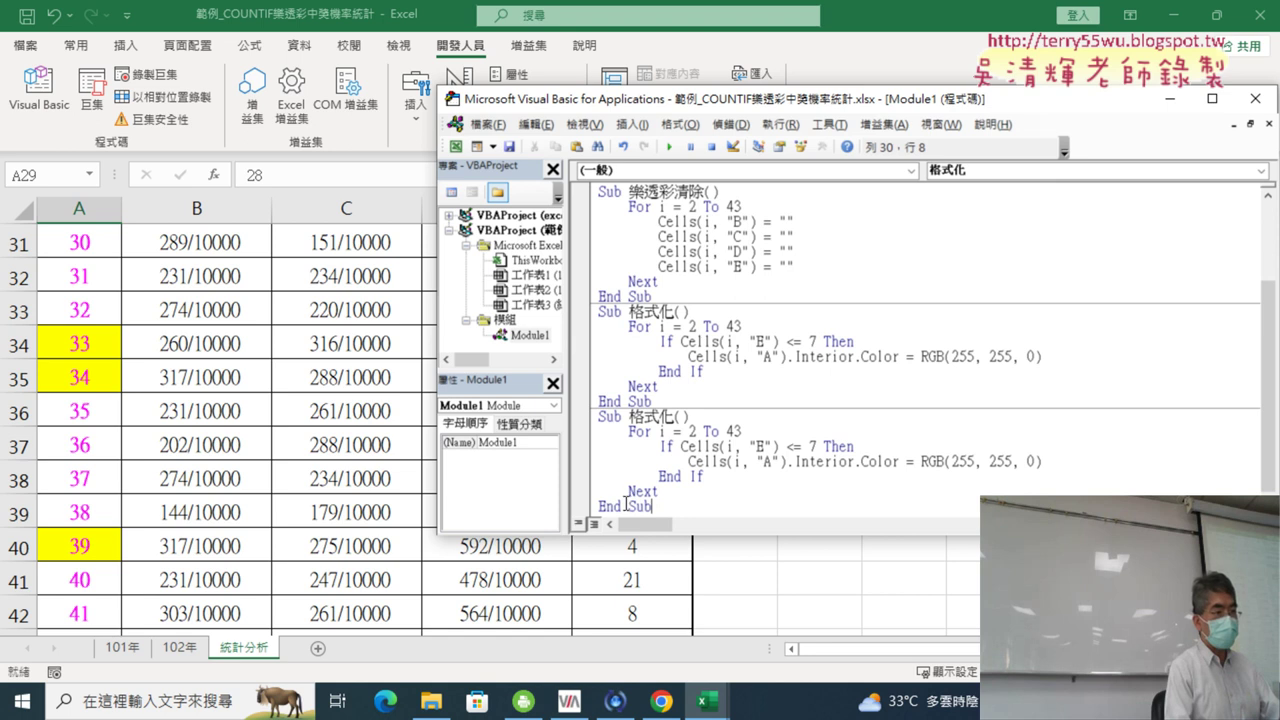
key(ctrl+v)
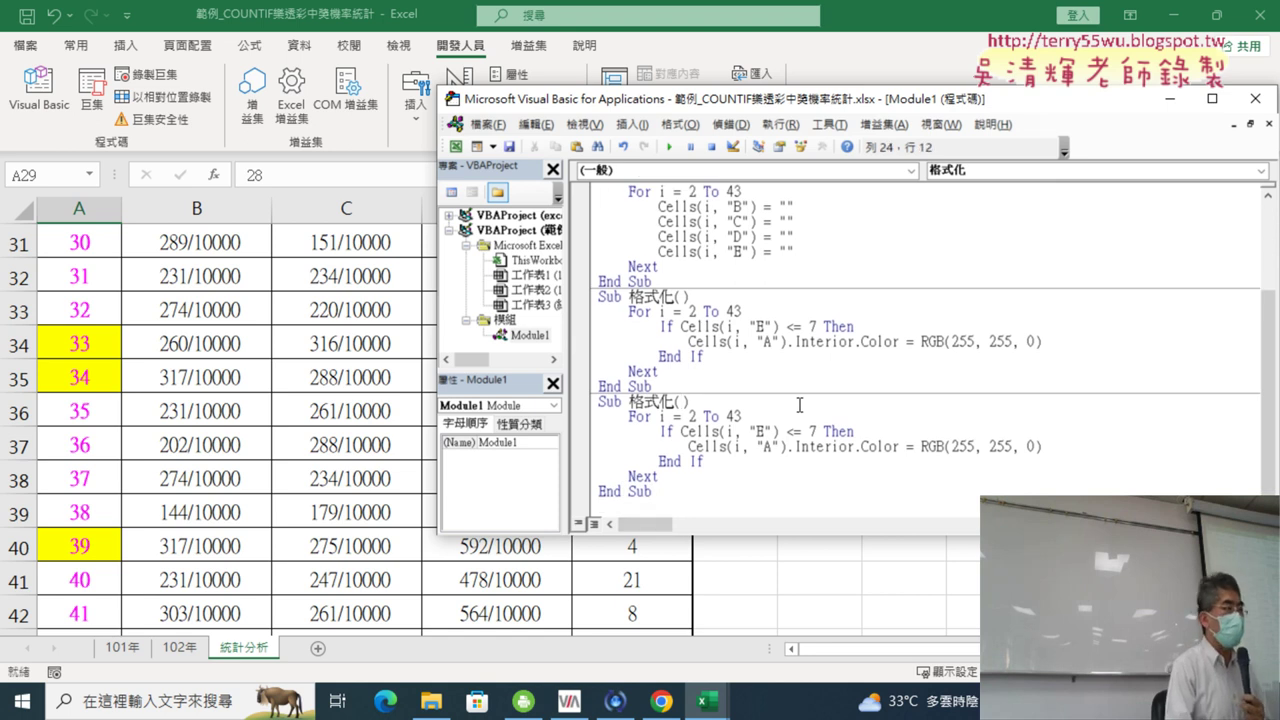
key(Left)
text(ㄑ)
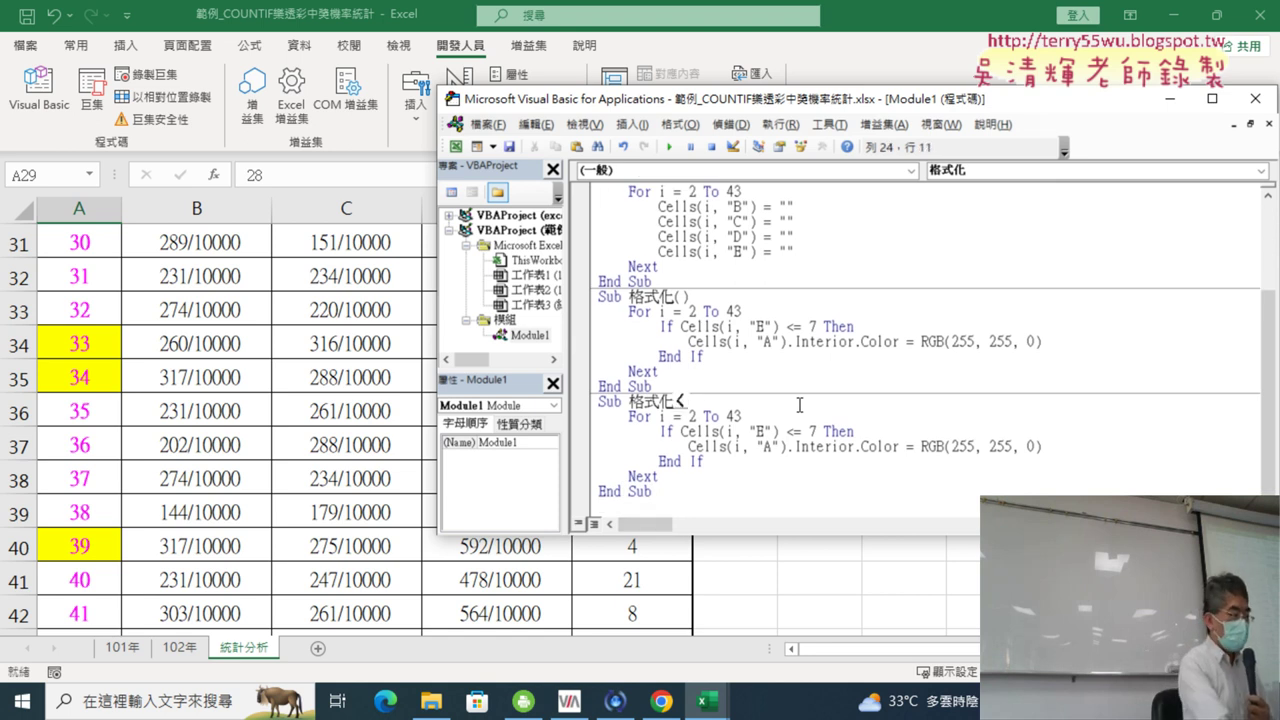
key(space)
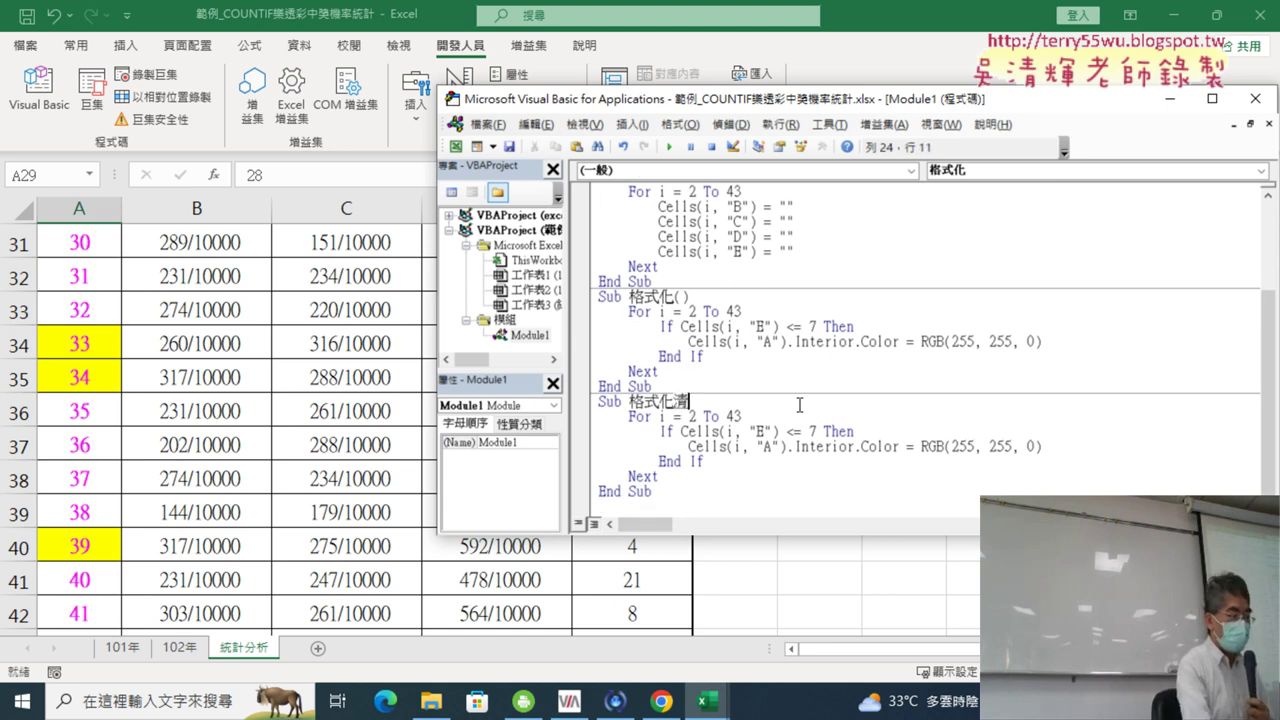
text(ㄔㄨ6)
key(Return)
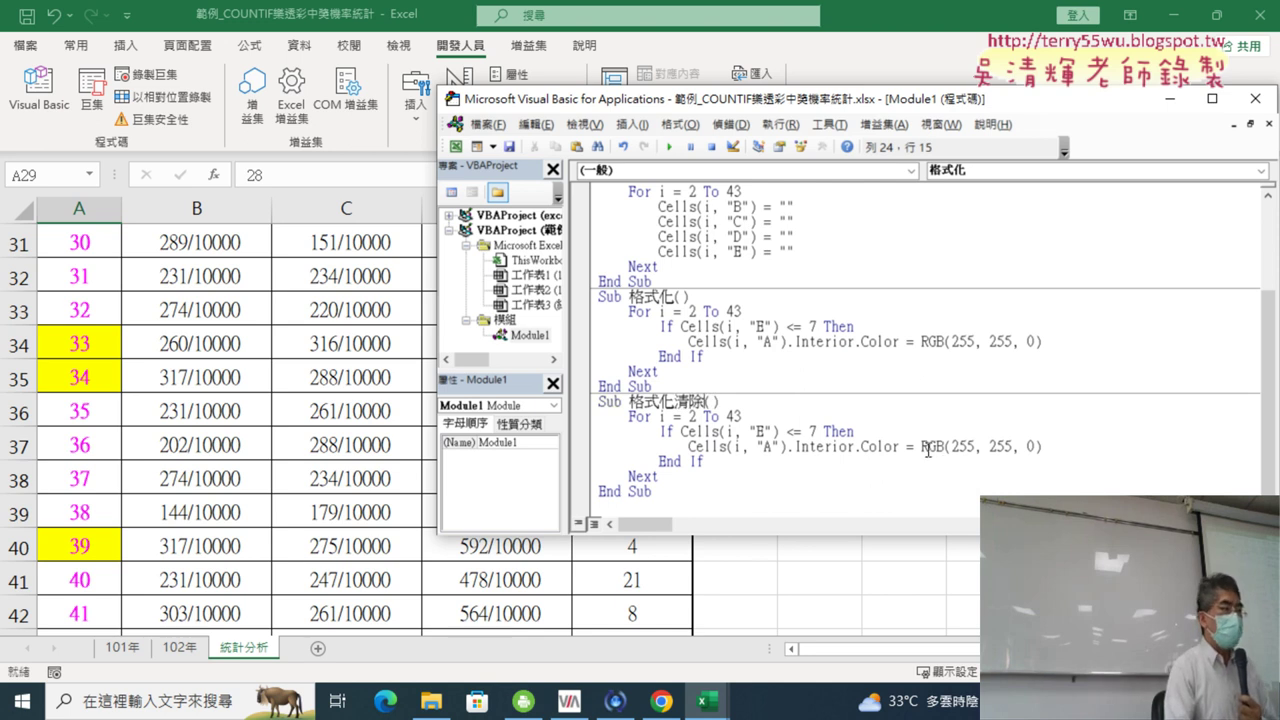
- Replace RGB(255, 255, 0) with xlNone in 格式化清除 and run it to test
drag(922, 447, 1034, 446)
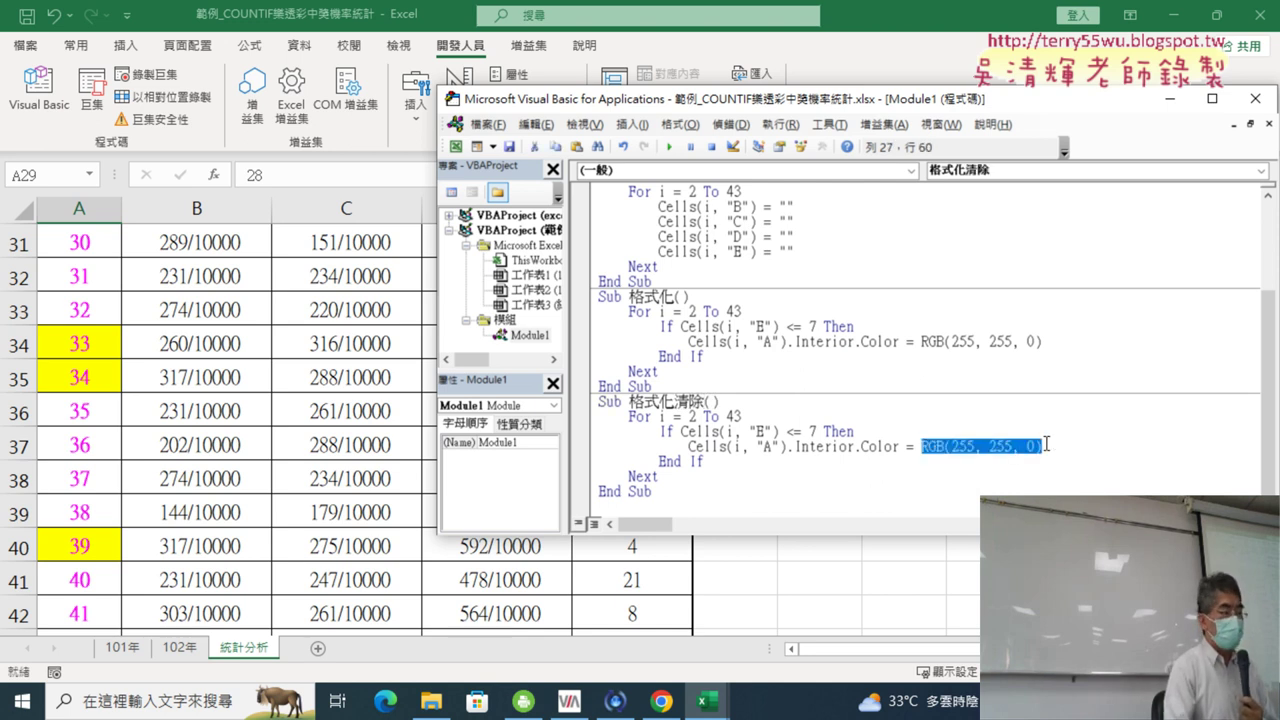
key(Delete)
text(xlnon)
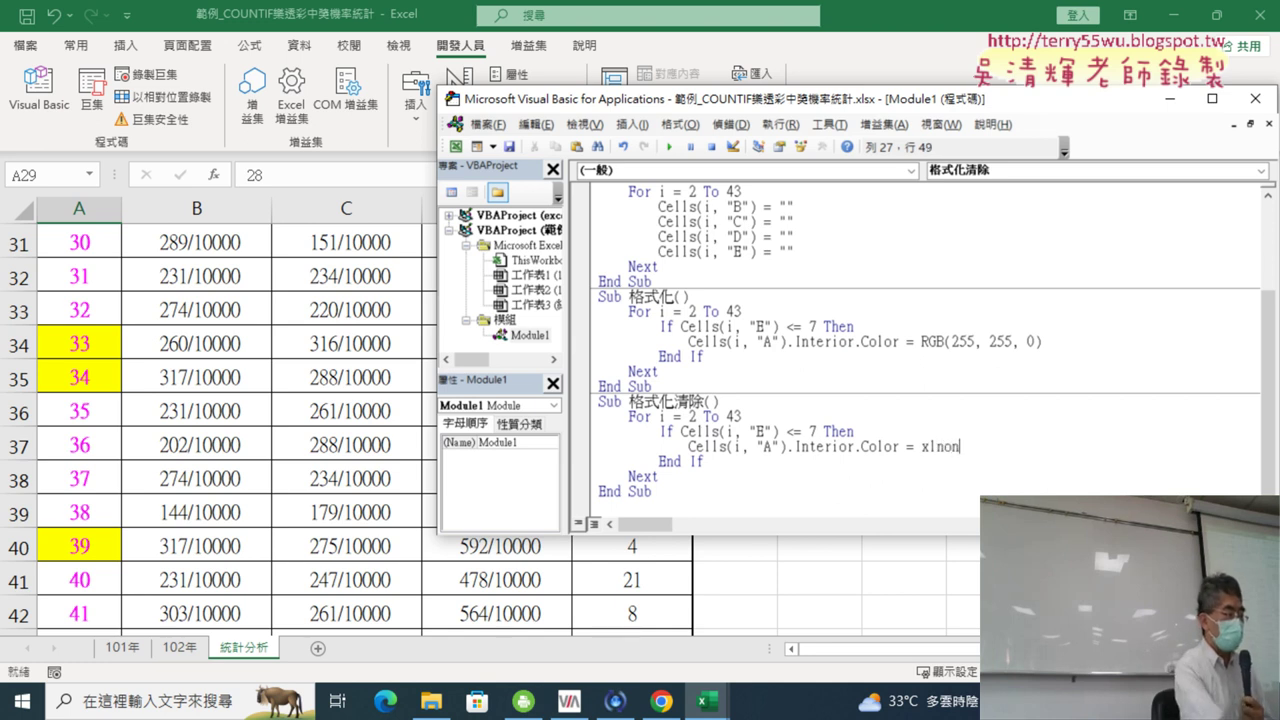
text(e)
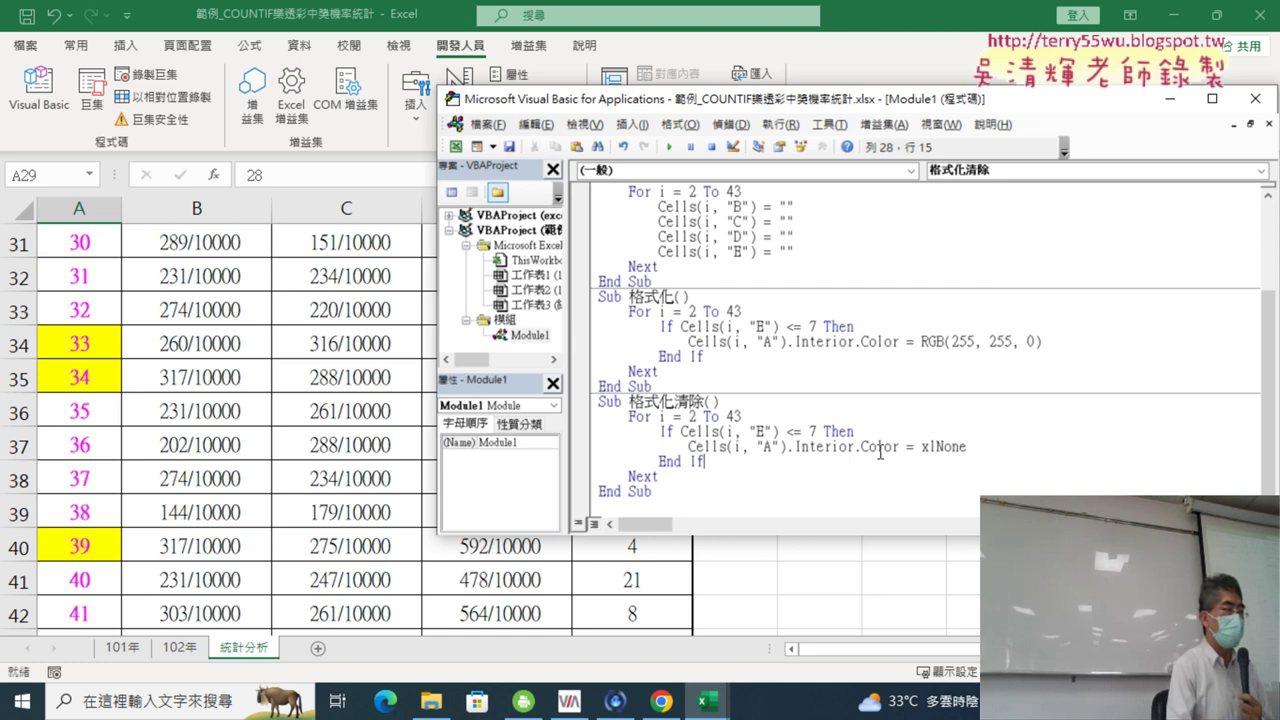
click(669, 146)
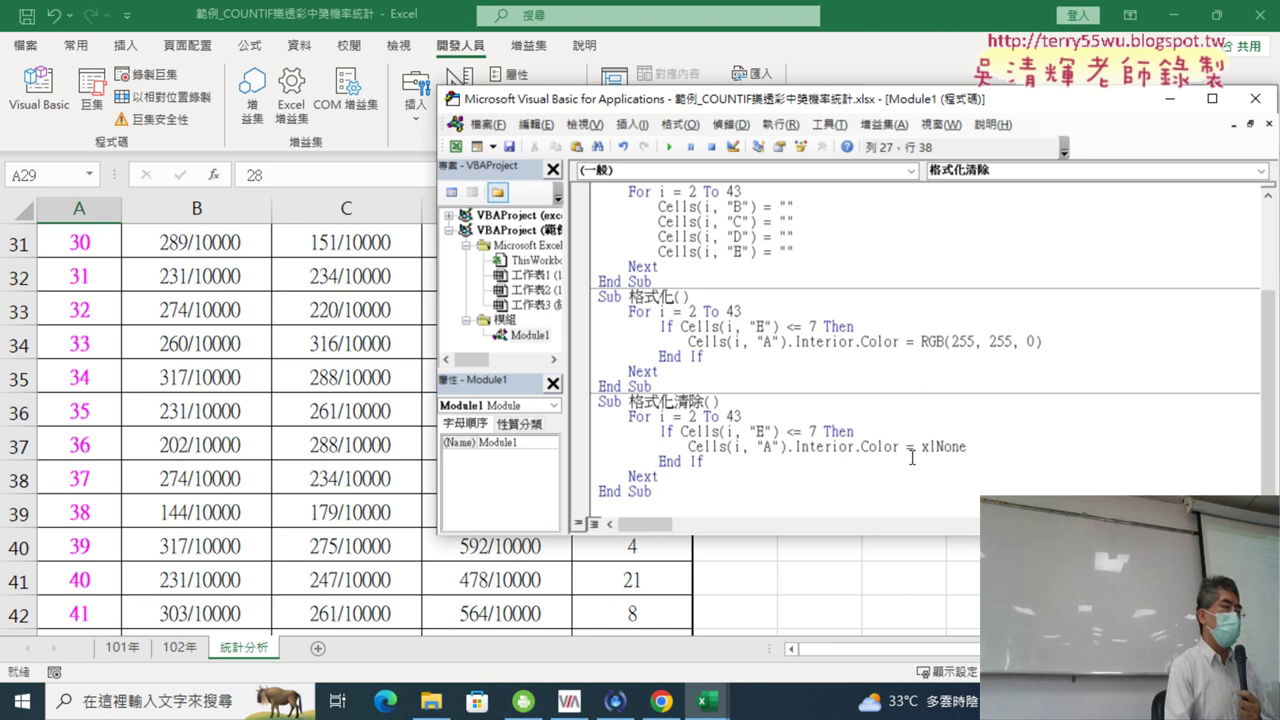
- Delete the rank If condition and End If lines so every row 2–43 is cleared
drag(981, 450, 687, 447)
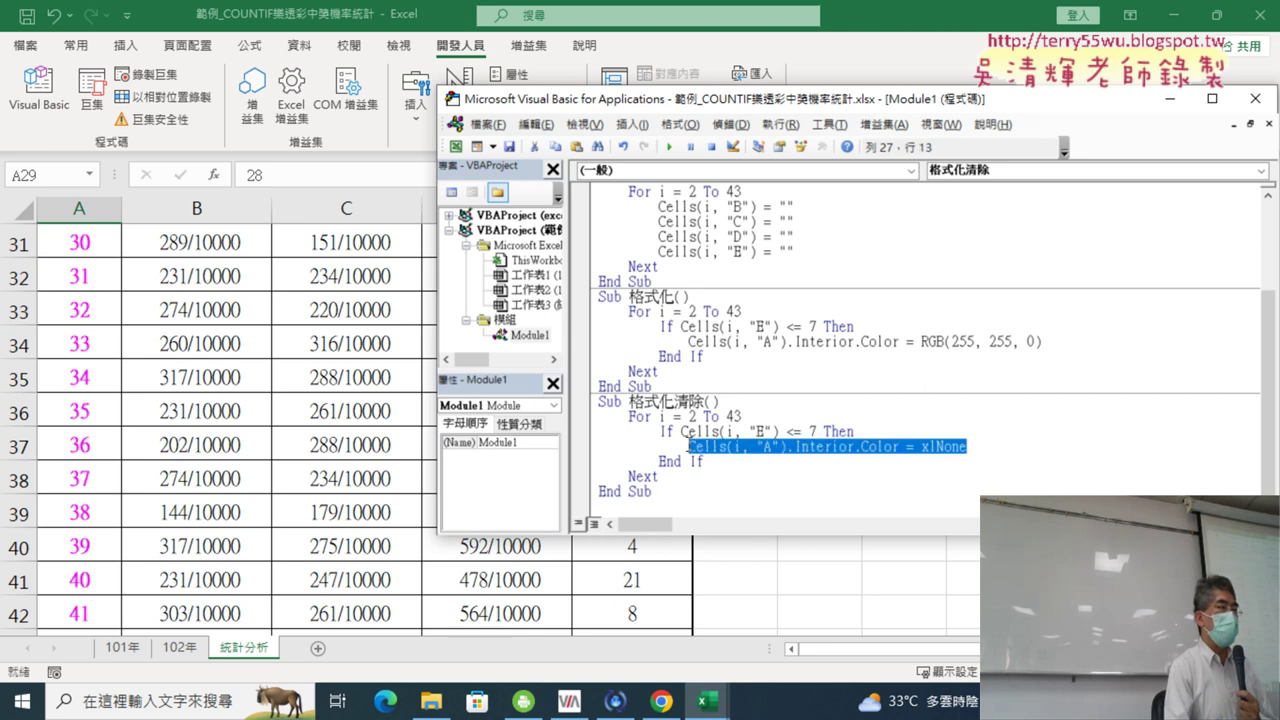
drag(855, 432, 600, 432)
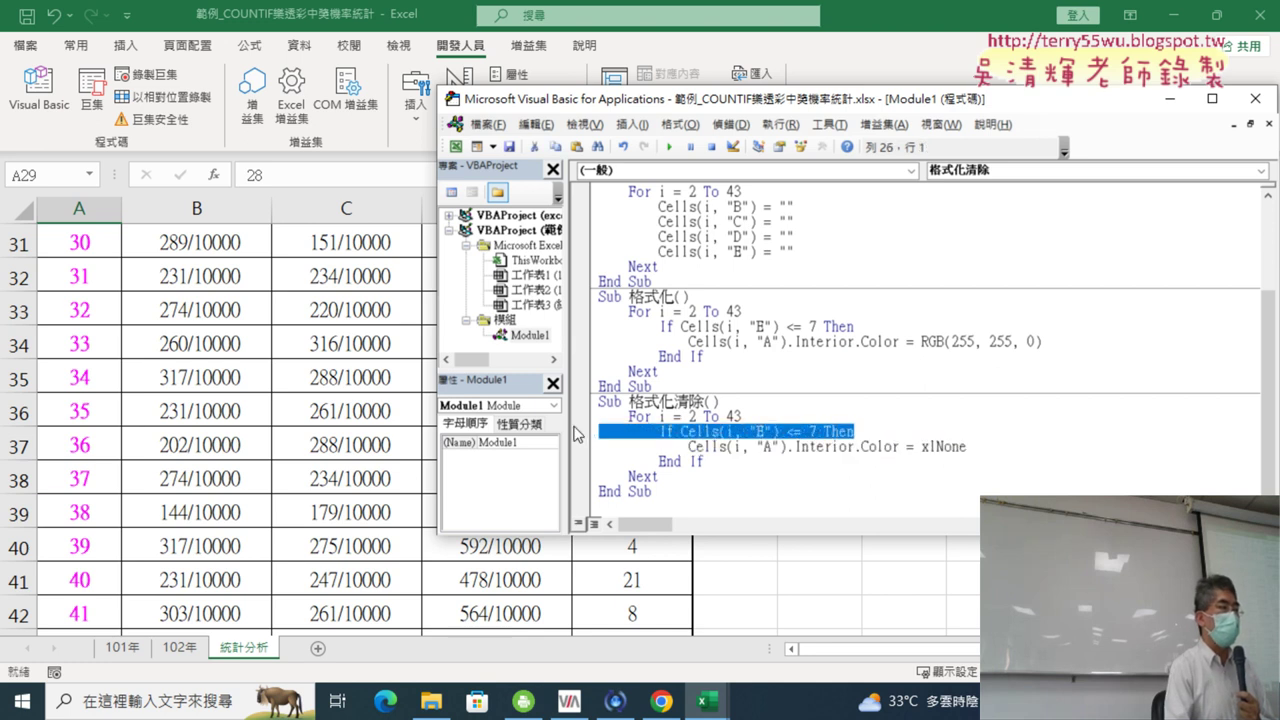
key(Delete)
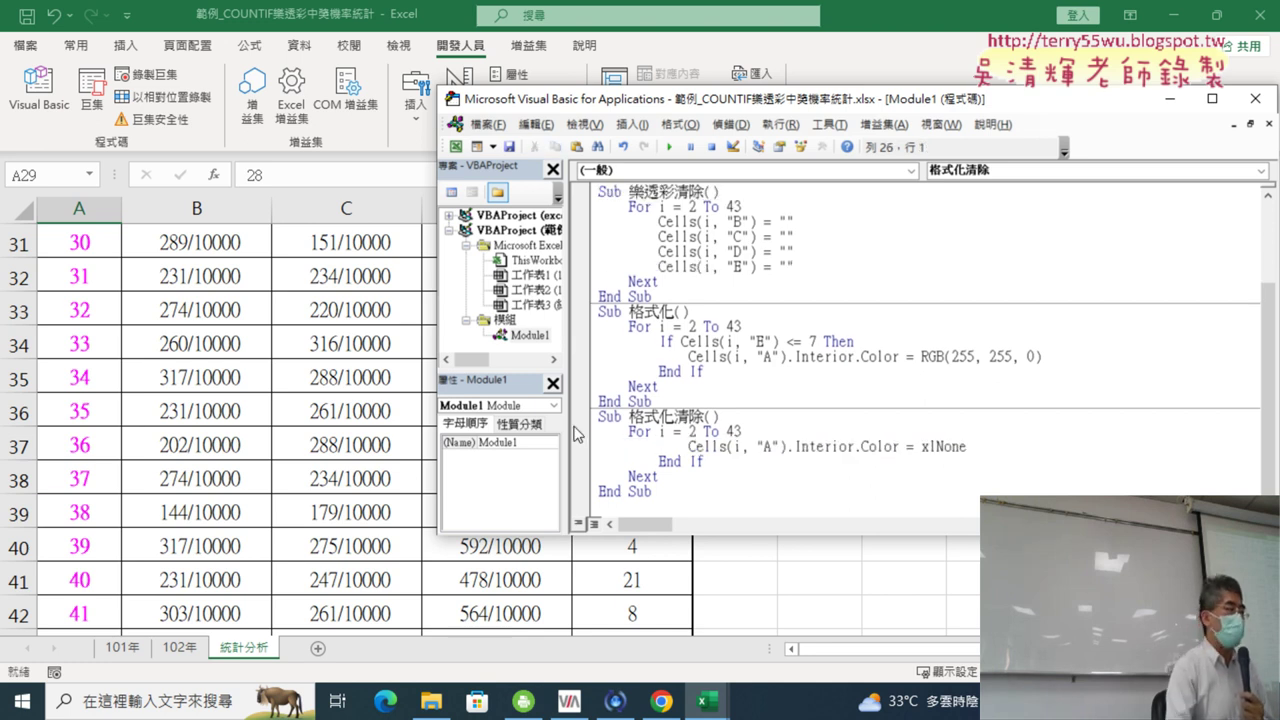
drag(708, 463, 575, 459)
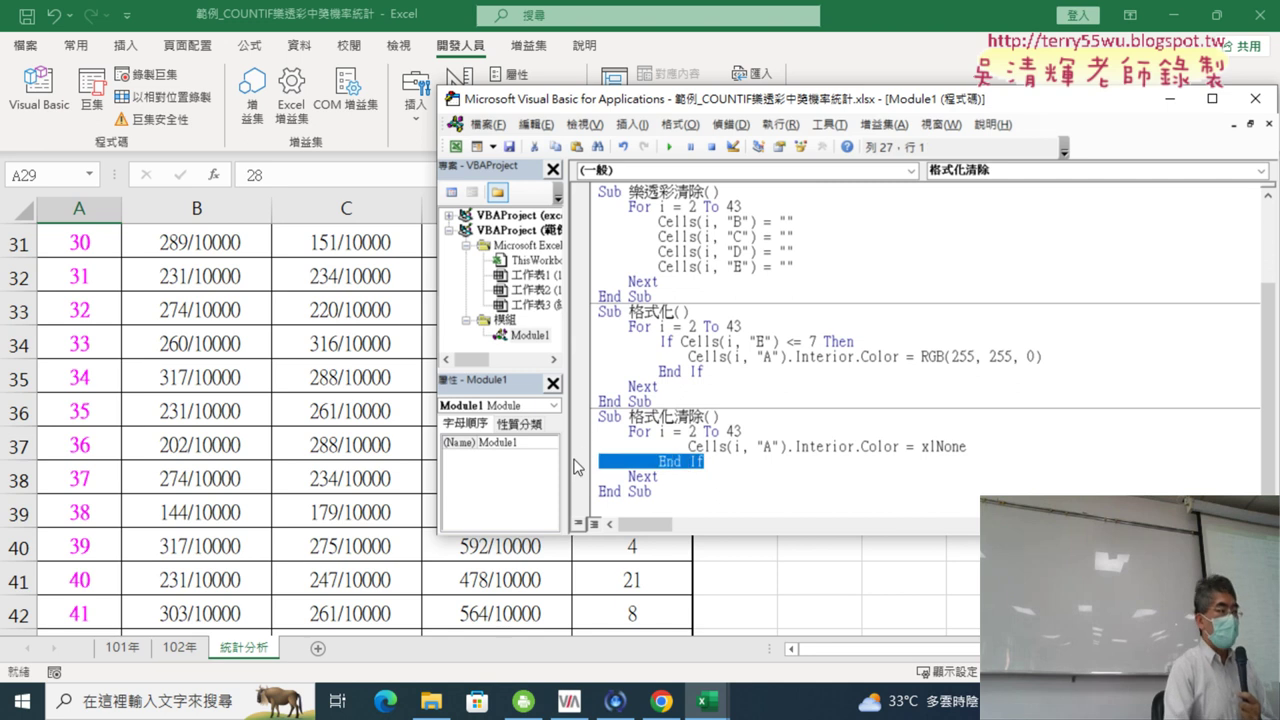
key(Delete)
key(Delete)
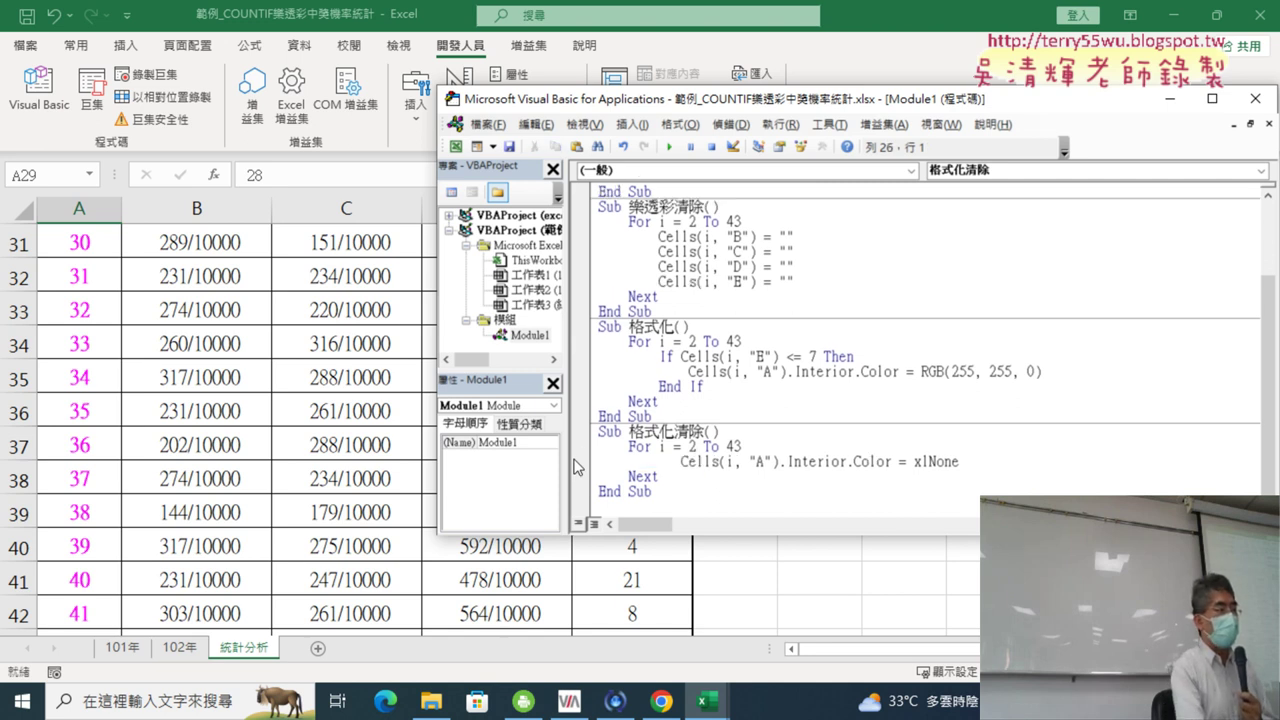
key(Delete)
key(Delete)
key(Delete)
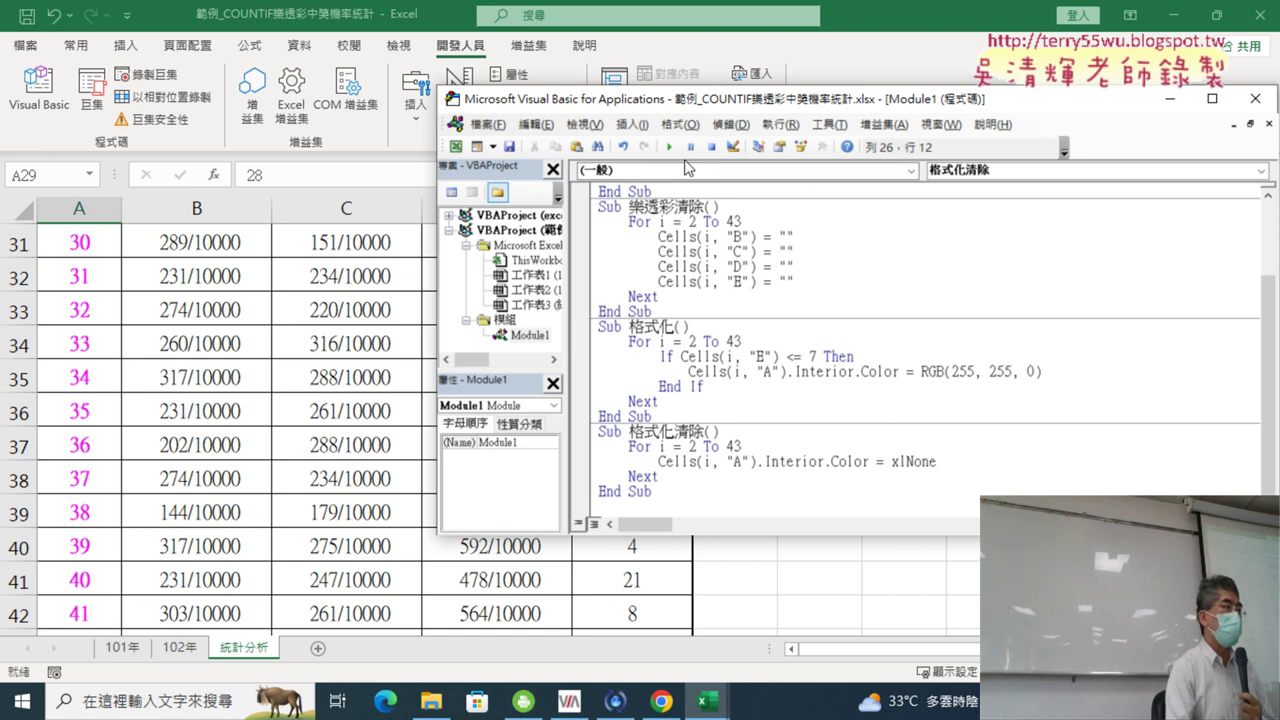
- Return to the worksheet and select cell A2 at the top of the table
mouse_move(958, 465)
mouse_down()
mouse_move(650, 462)
mouse_move(578, 445)
mouse_up()
click(725, 477)
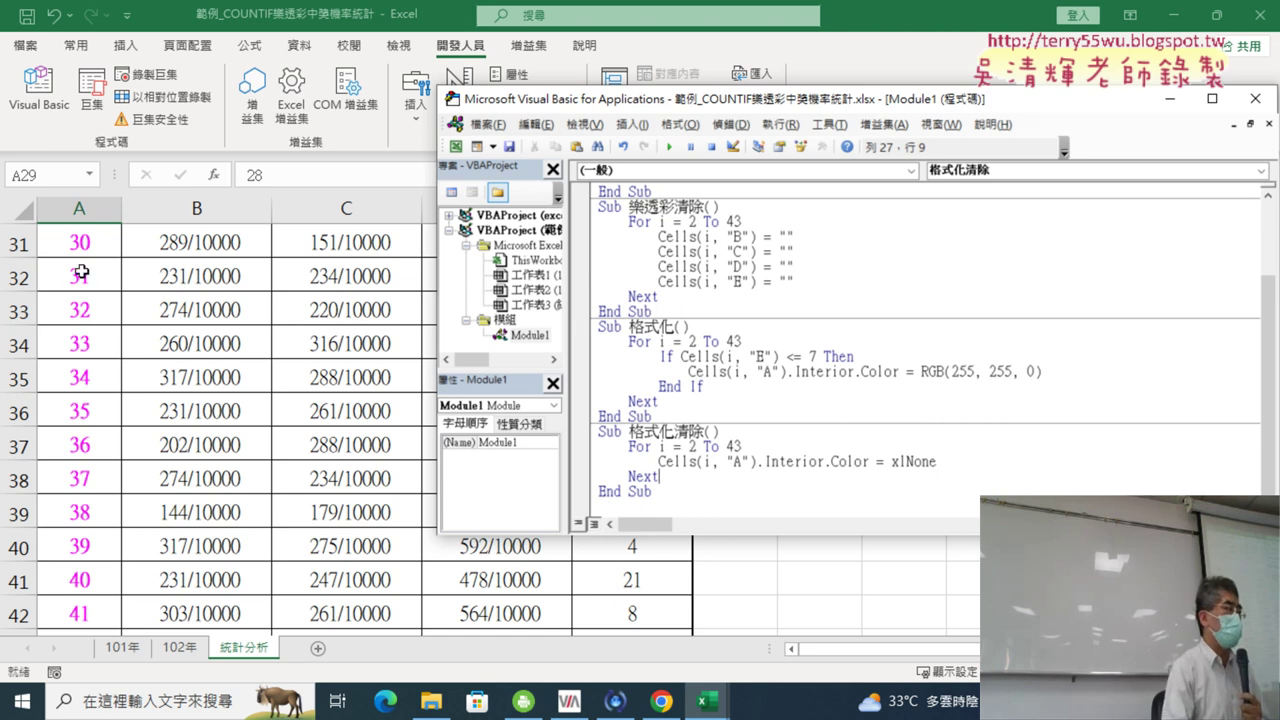
click(90, 379)
scroll(90, 375, up, 8)
scroll(90, 374, up, 2)
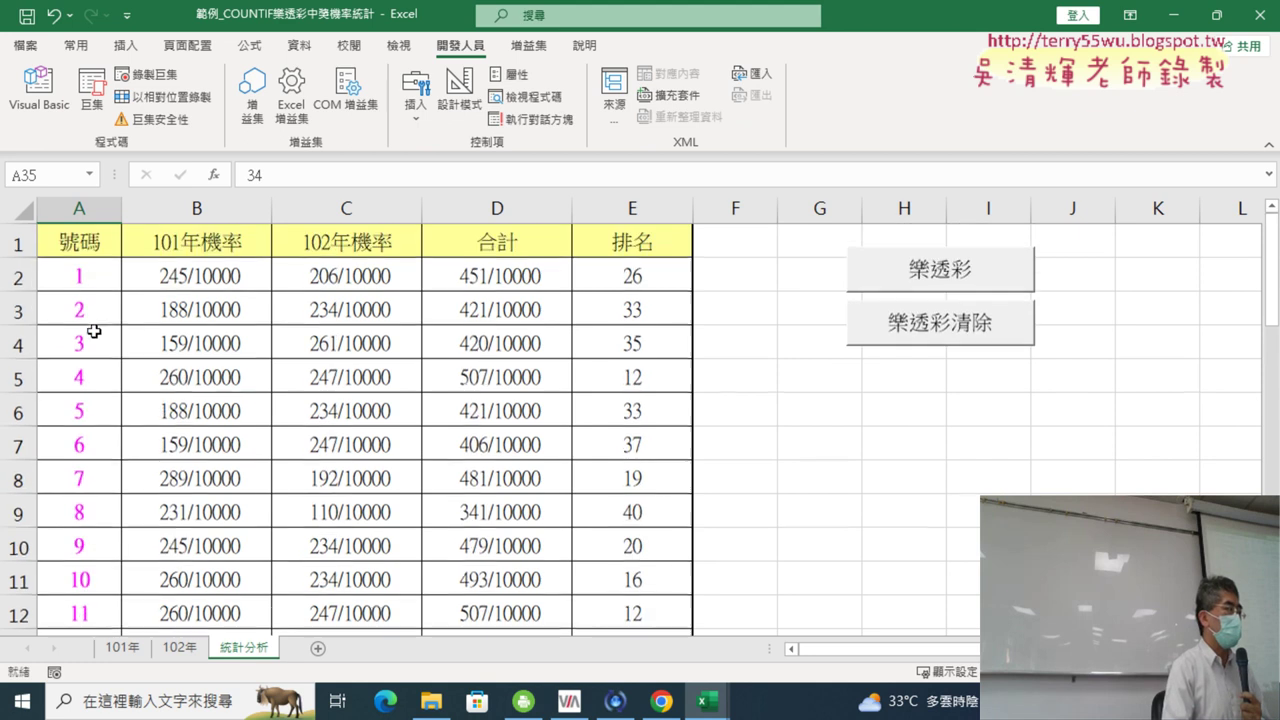
click(92, 274)
- Run the 格式化 macro again from the VBA editor
click(38, 88)
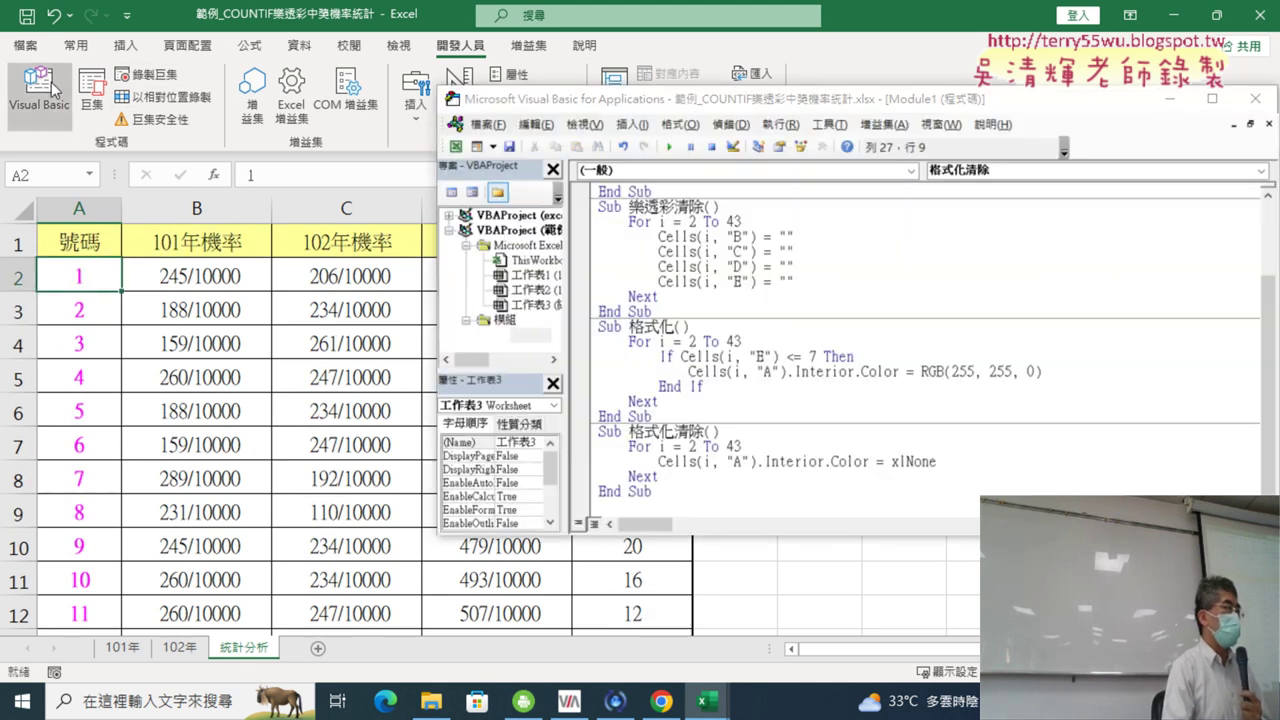
click(784, 378)
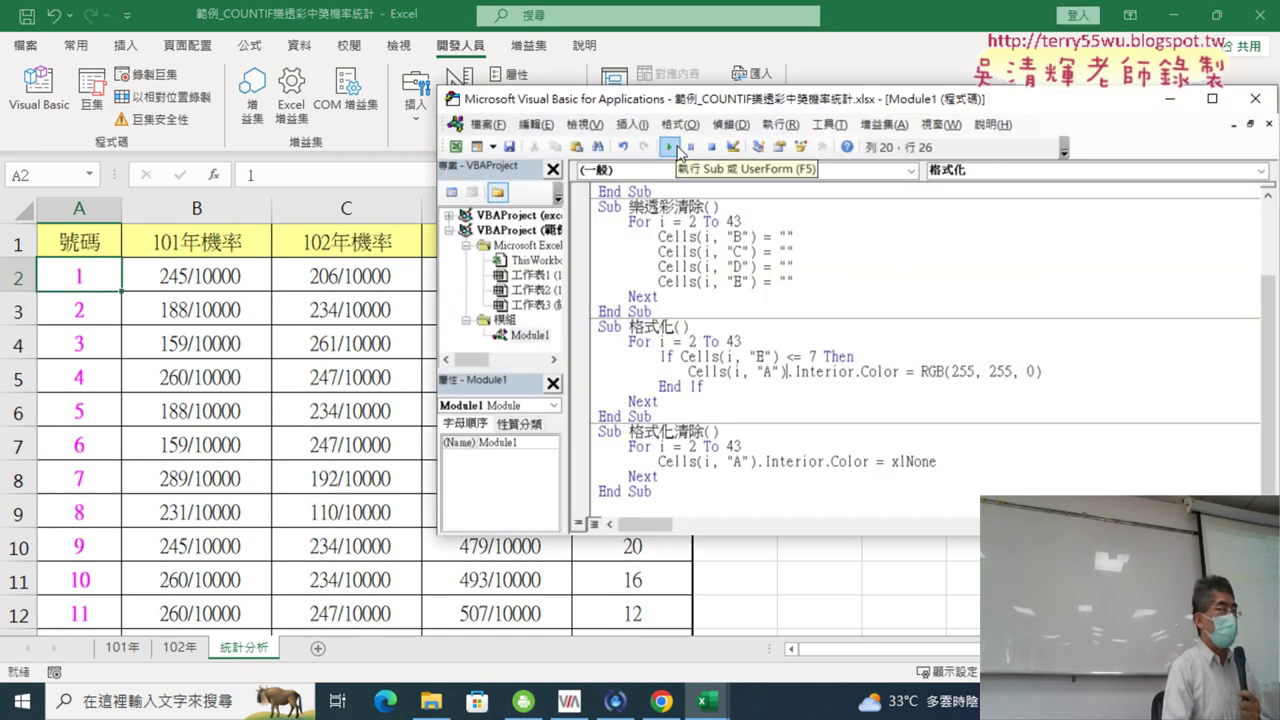
click(676, 148)
- Scroll the sheet to confirm top-ranked numbers such as A13 are yellow again
scroll(255, 400, down, 1)
click(200, 440)
scroll(175, 415, down, 2)
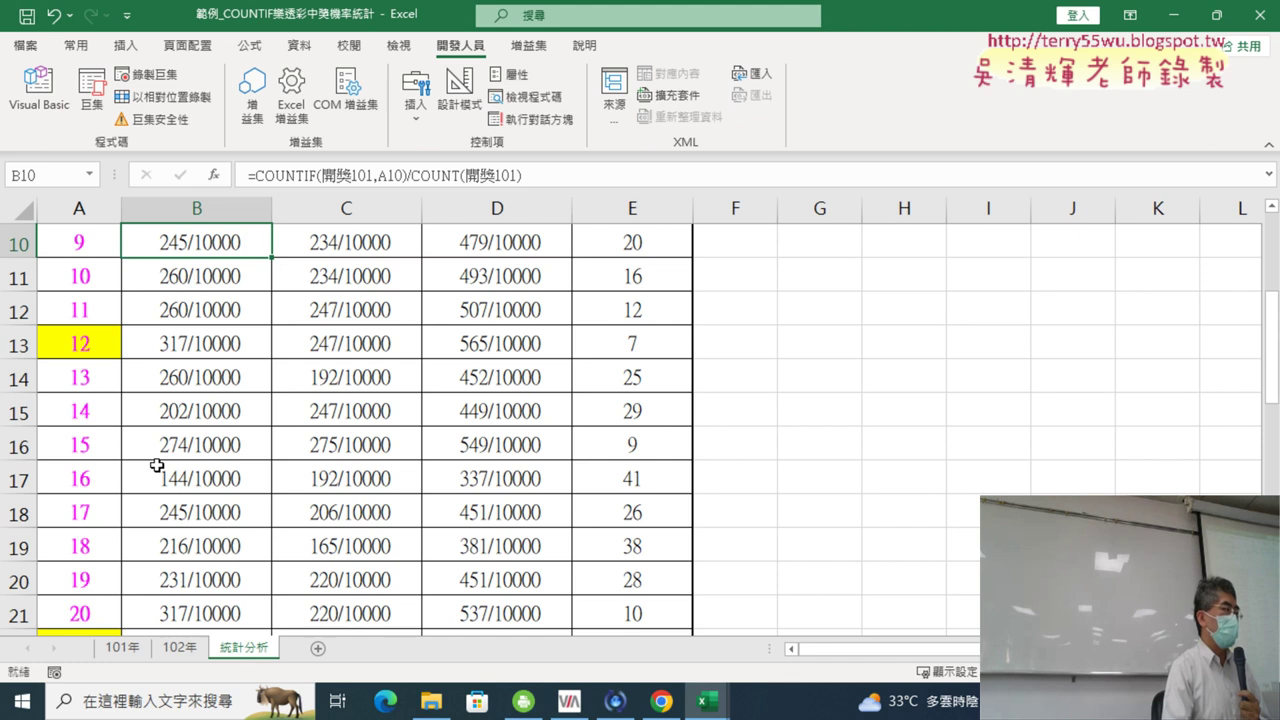
click(79, 343)
scroll(234, 406, down, 1)
scroll(211, 403, down, 3)
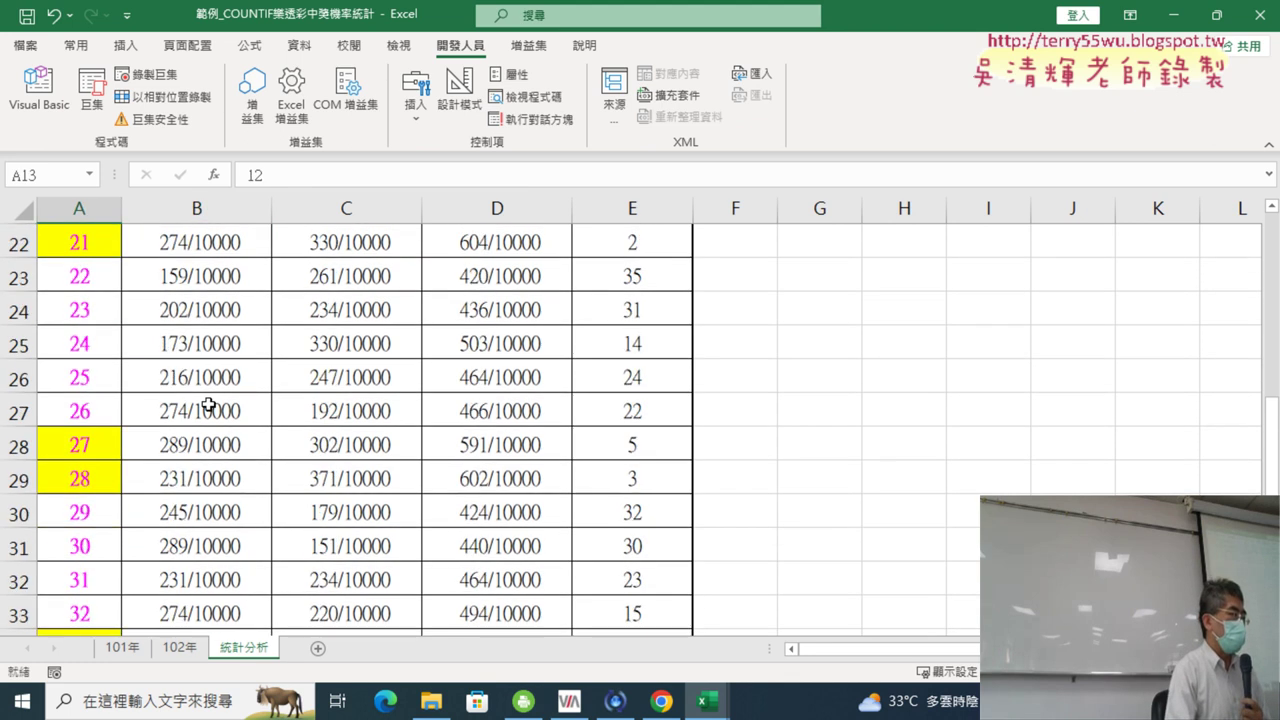
scroll(150, 444, up, 1)
scroll(147, 442, up, 1)
scroll(149, 443, down, 3)
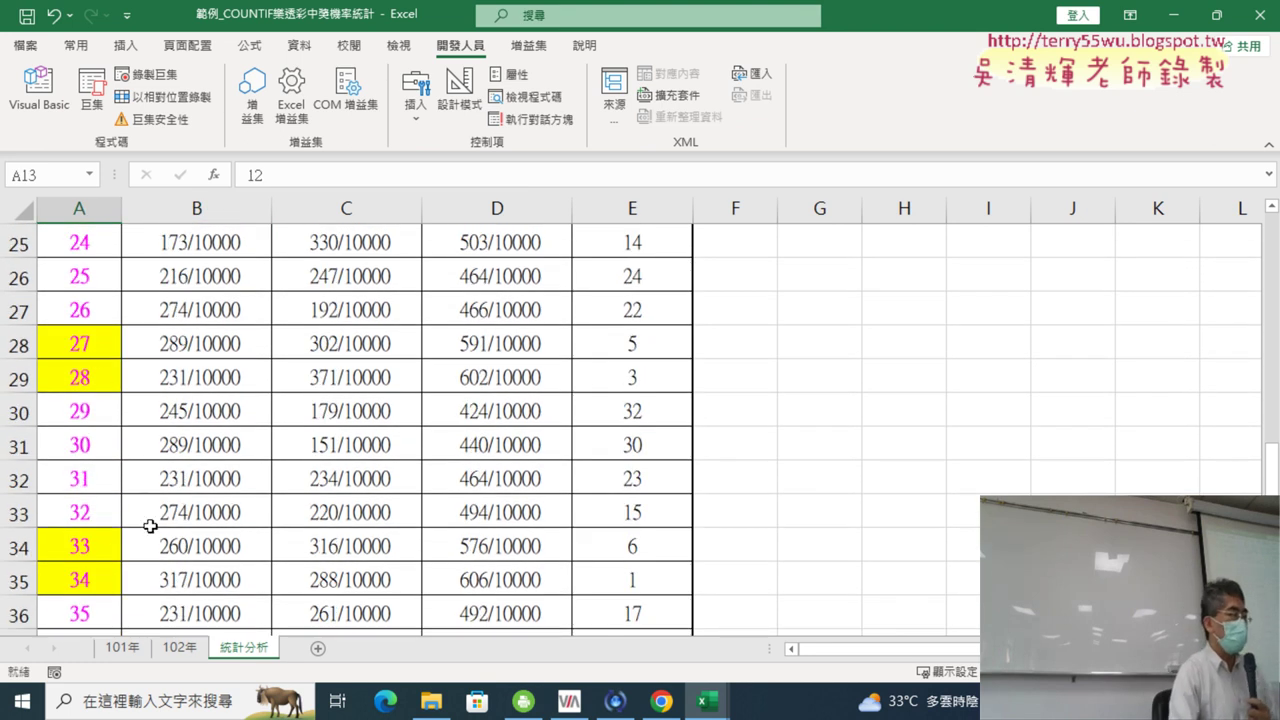
click(38, 88)
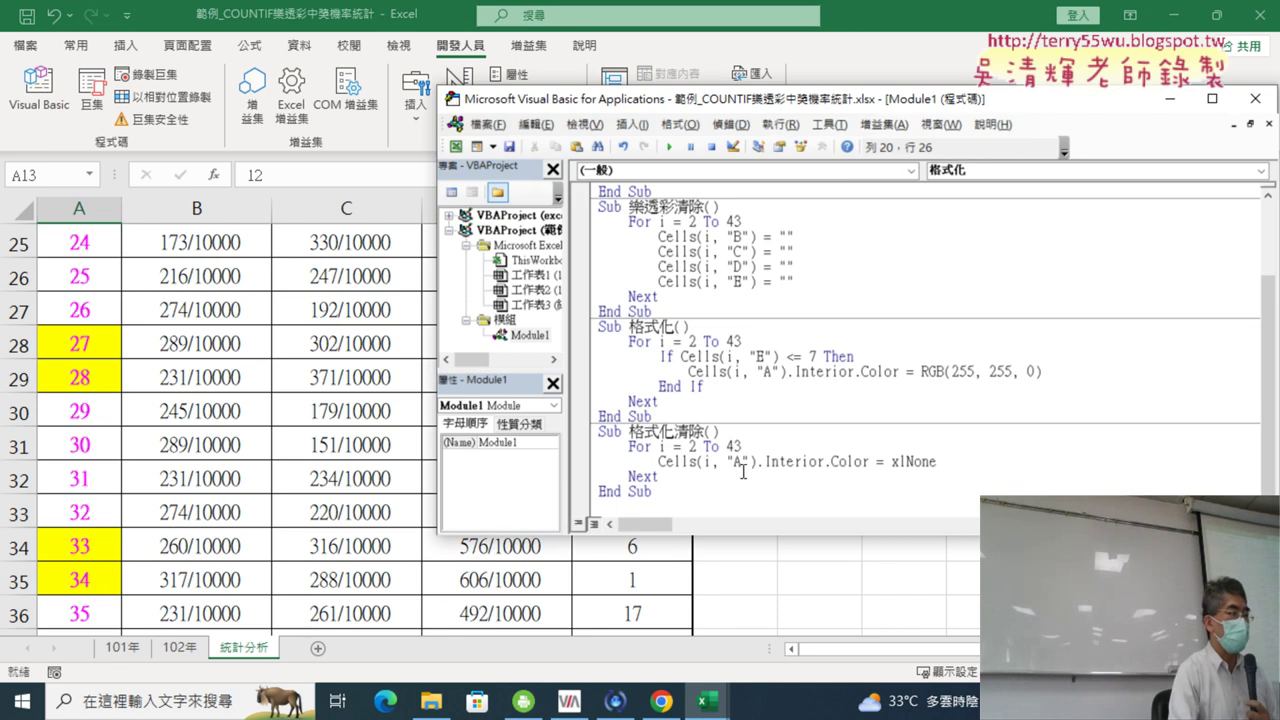
- Run 格式化清除 to remove the highlights, then view the sheet from number 1
drag(937, 462, 906, 462)
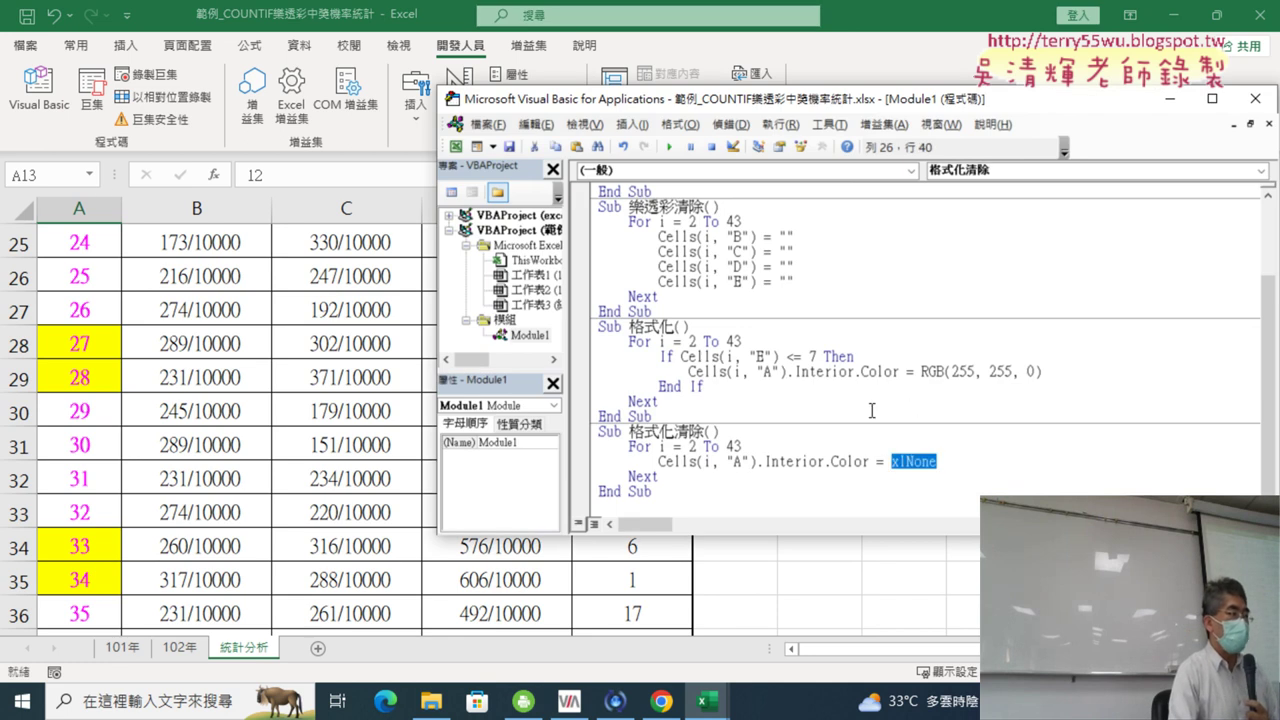
click(669, 146)
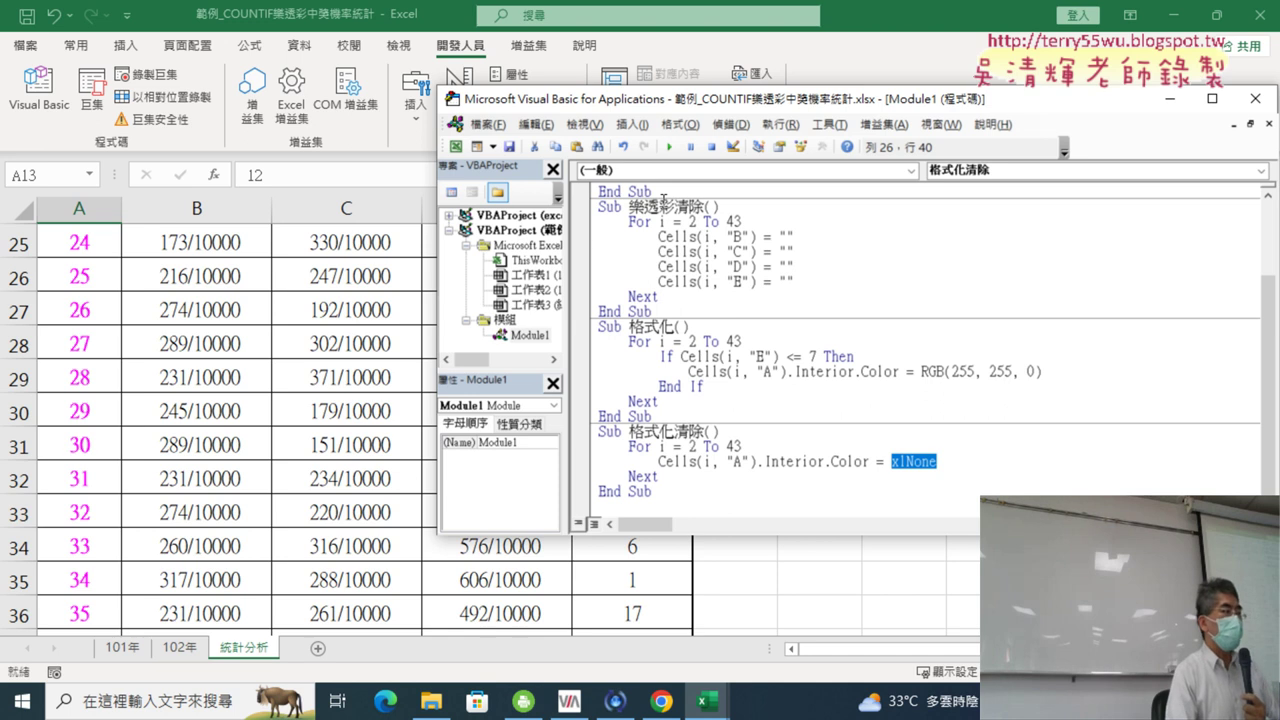
click(375, 370)
scroll(540, 420, up, 8)
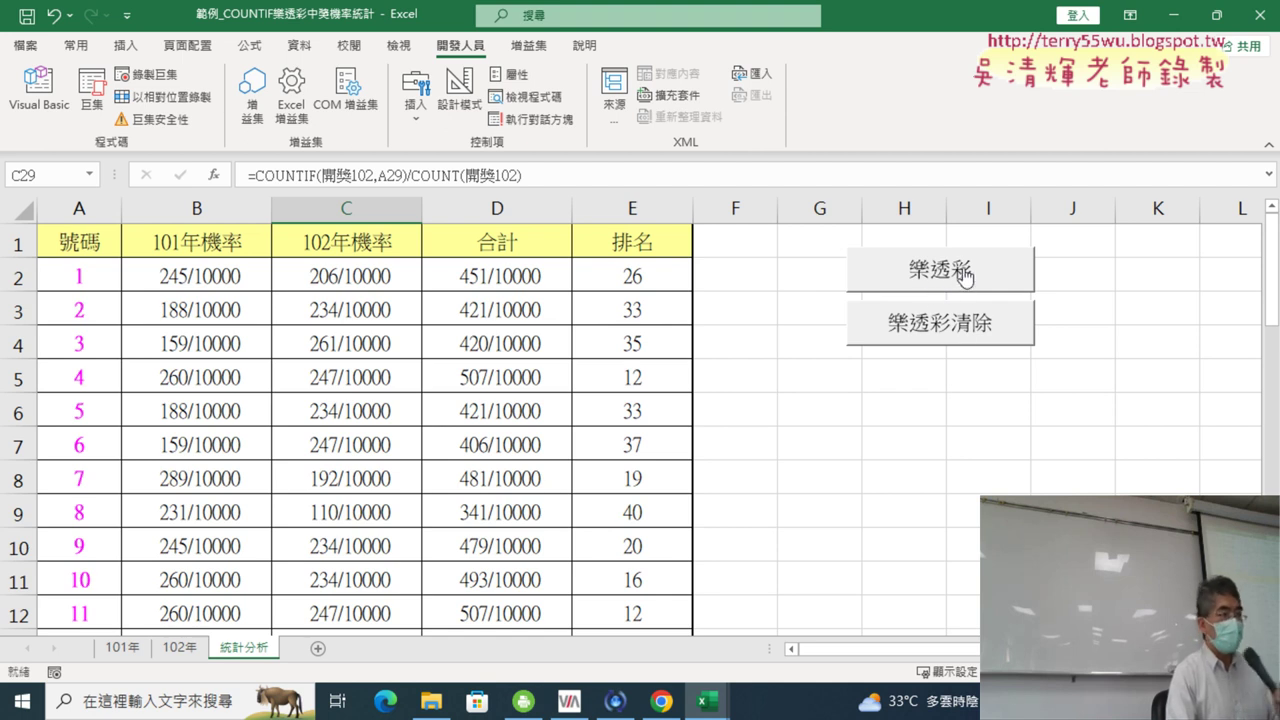
- Copy the 樂透彩 and 樂透彩清除 buttons and paste the pair at cell G5
ctrl+click(958, 284)
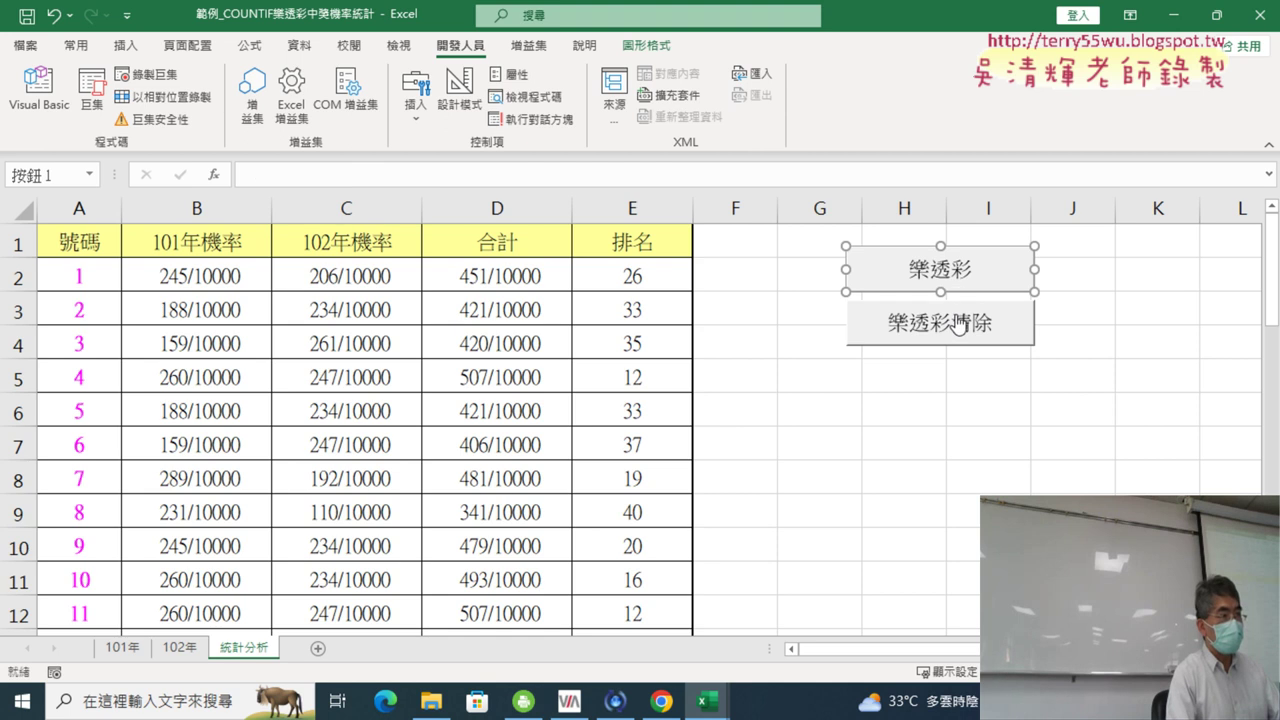
ctrl+click(956, 325)
right_click(953, 328)
click(983, 327)
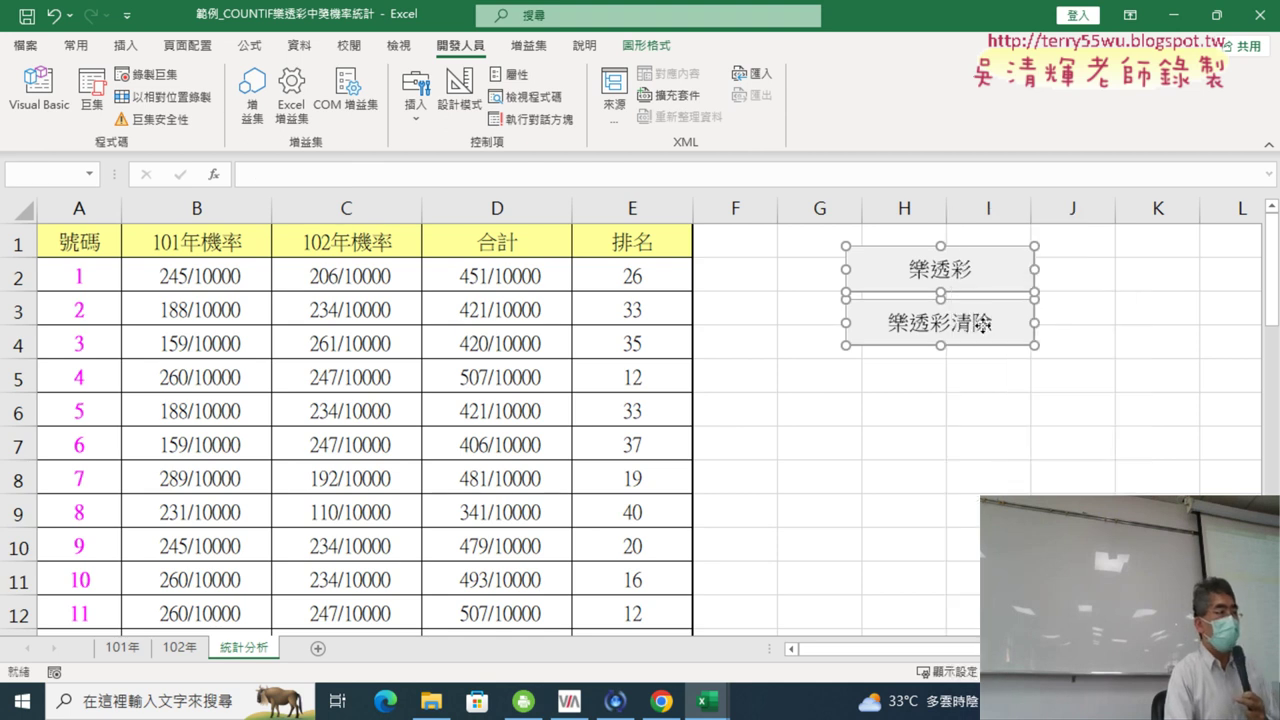
click(847, 372)
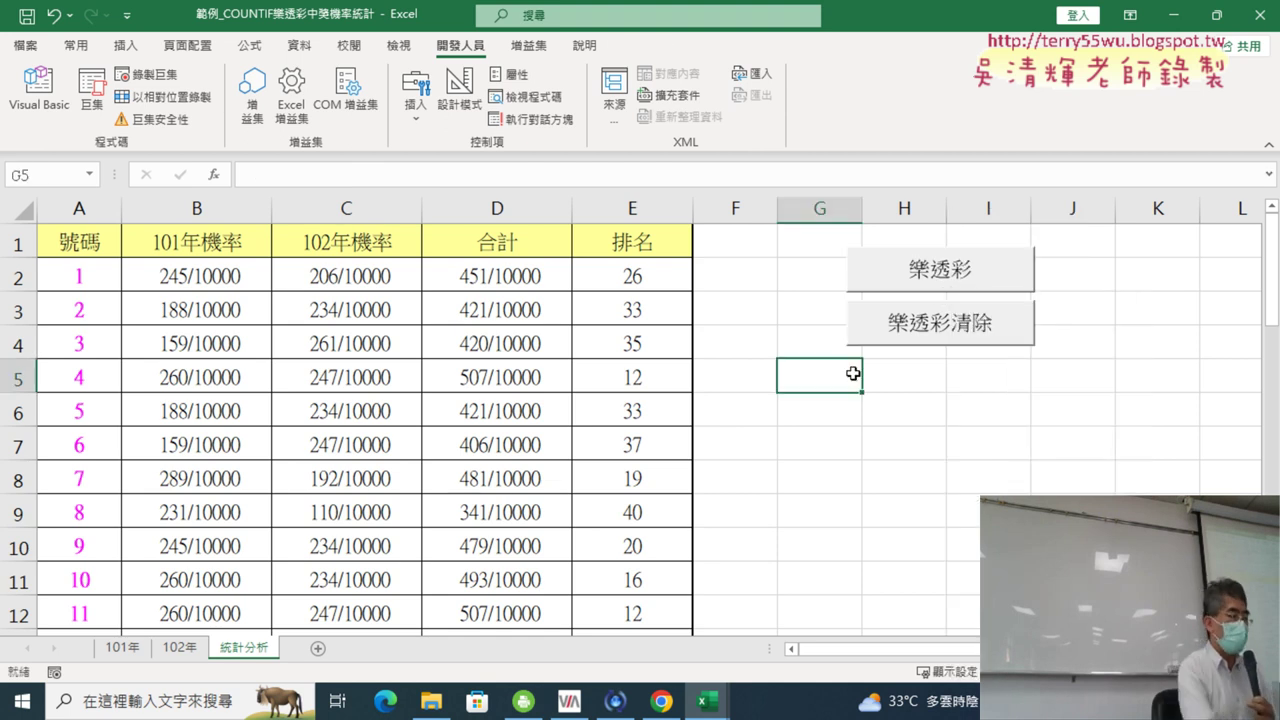
key(ctrl+v)
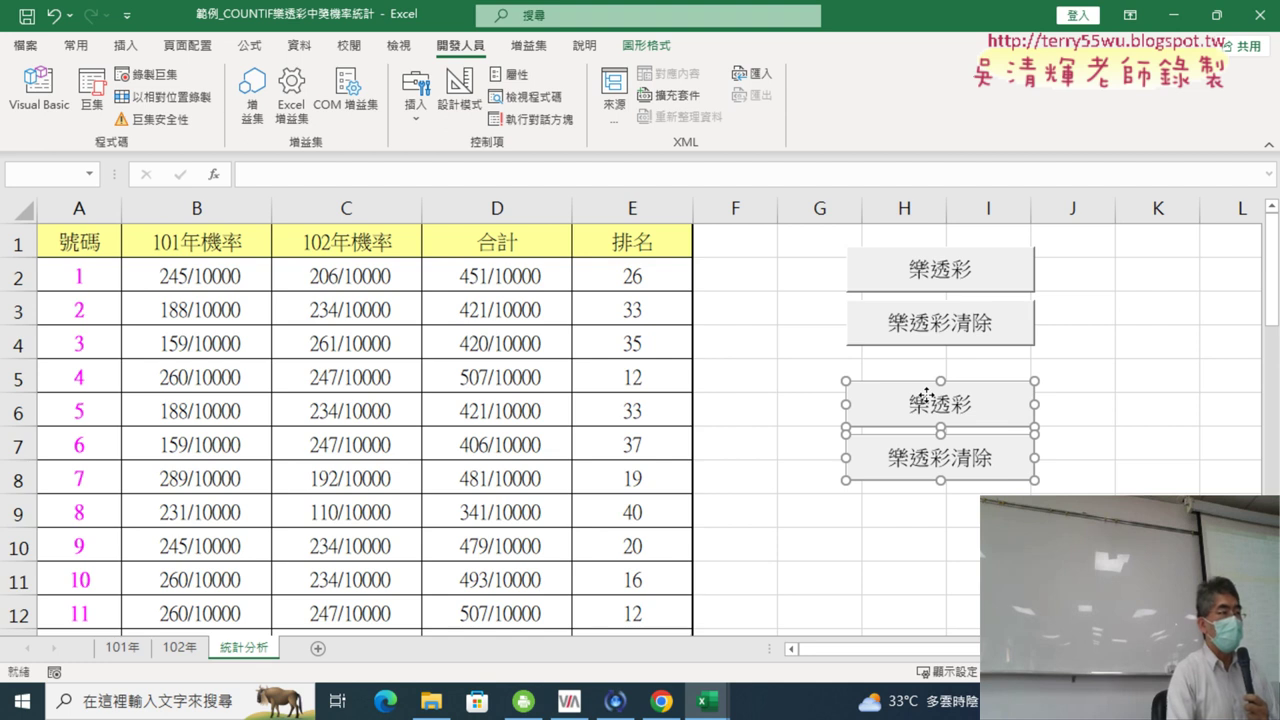
- Drag the pasted pair directly beneath the original buttons and deselect it
drag(927, 395, 929, 367)
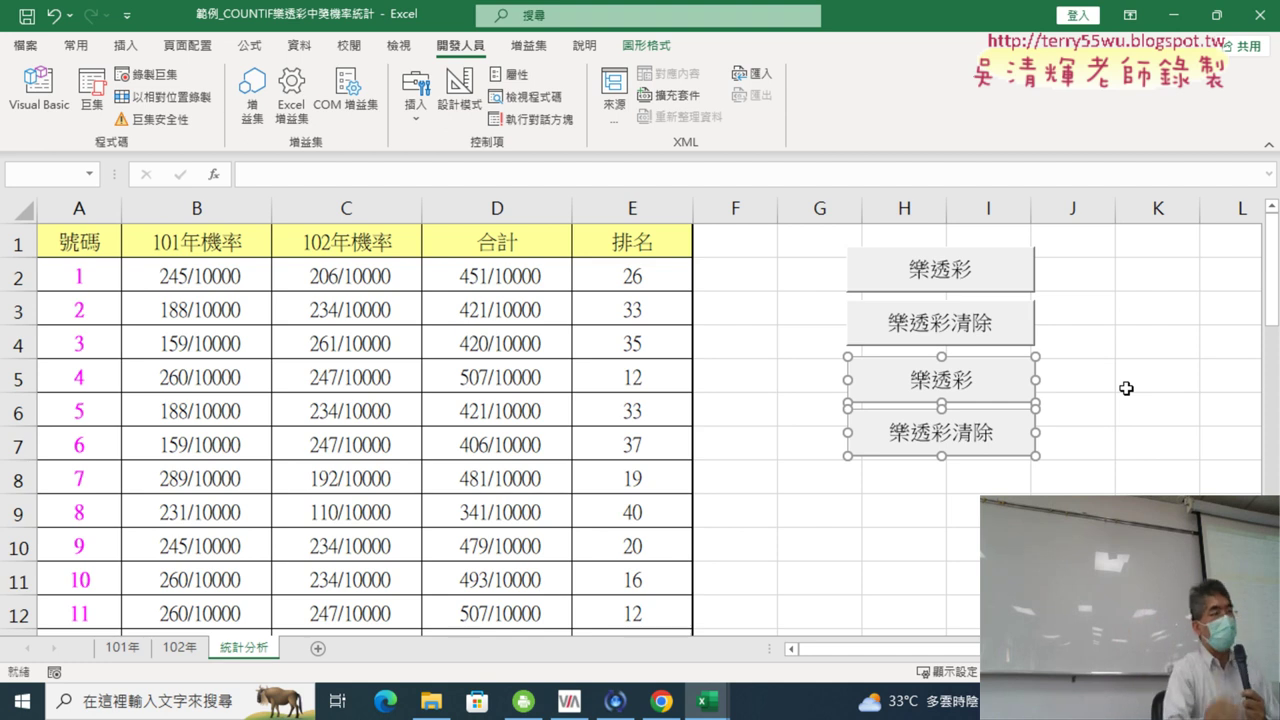
click(1126, 388)
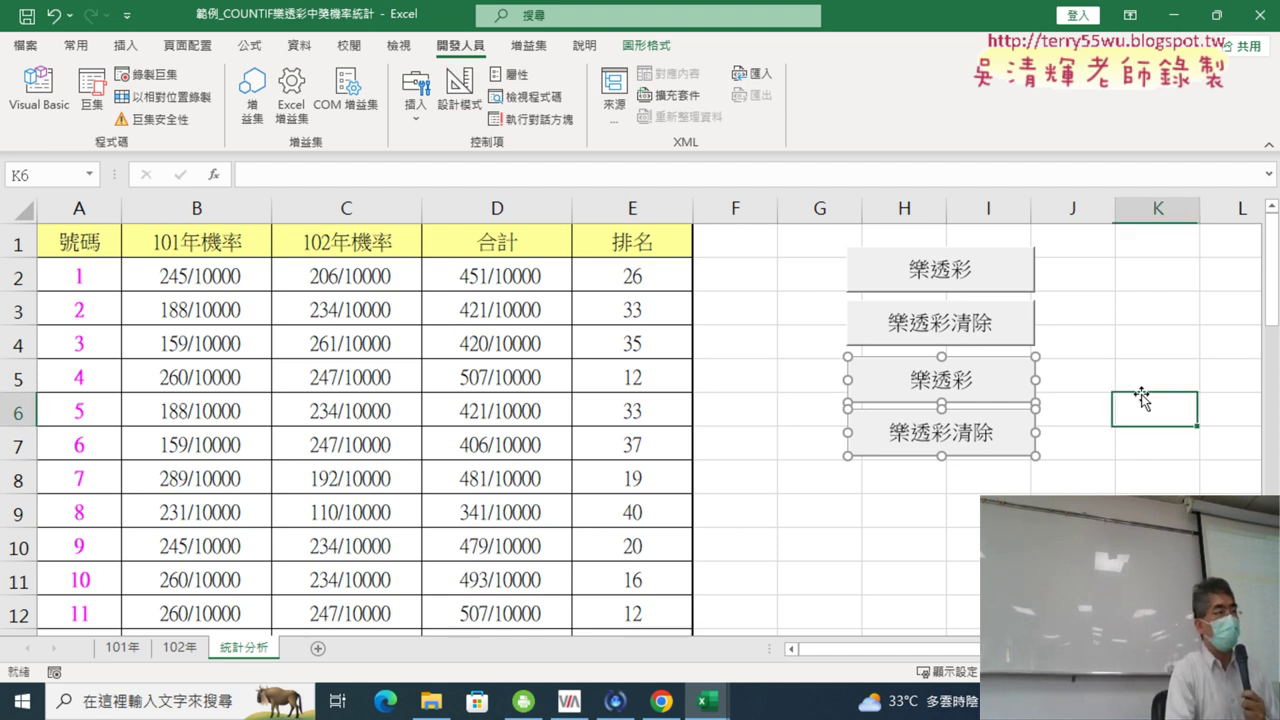
right_click(955, 390)
- Assign the 格式化 macro to the third button and caption it 格式化
click(1000, 561)
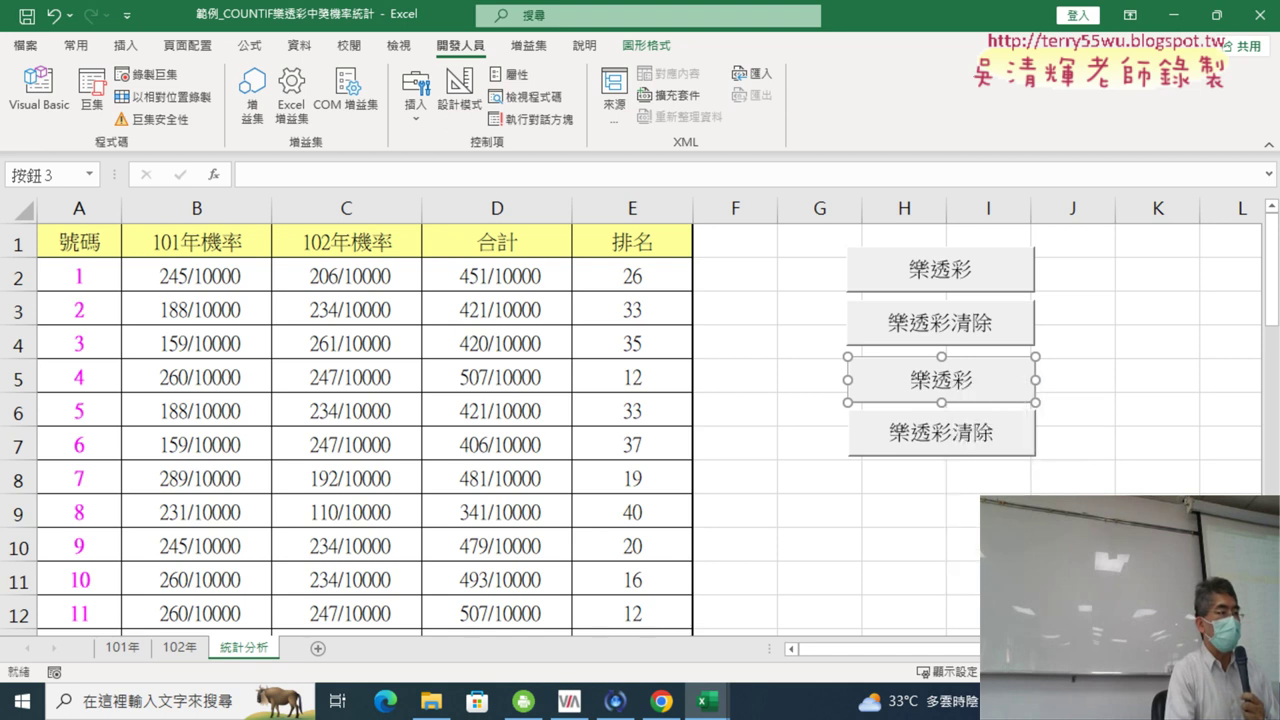
click(655, 325)
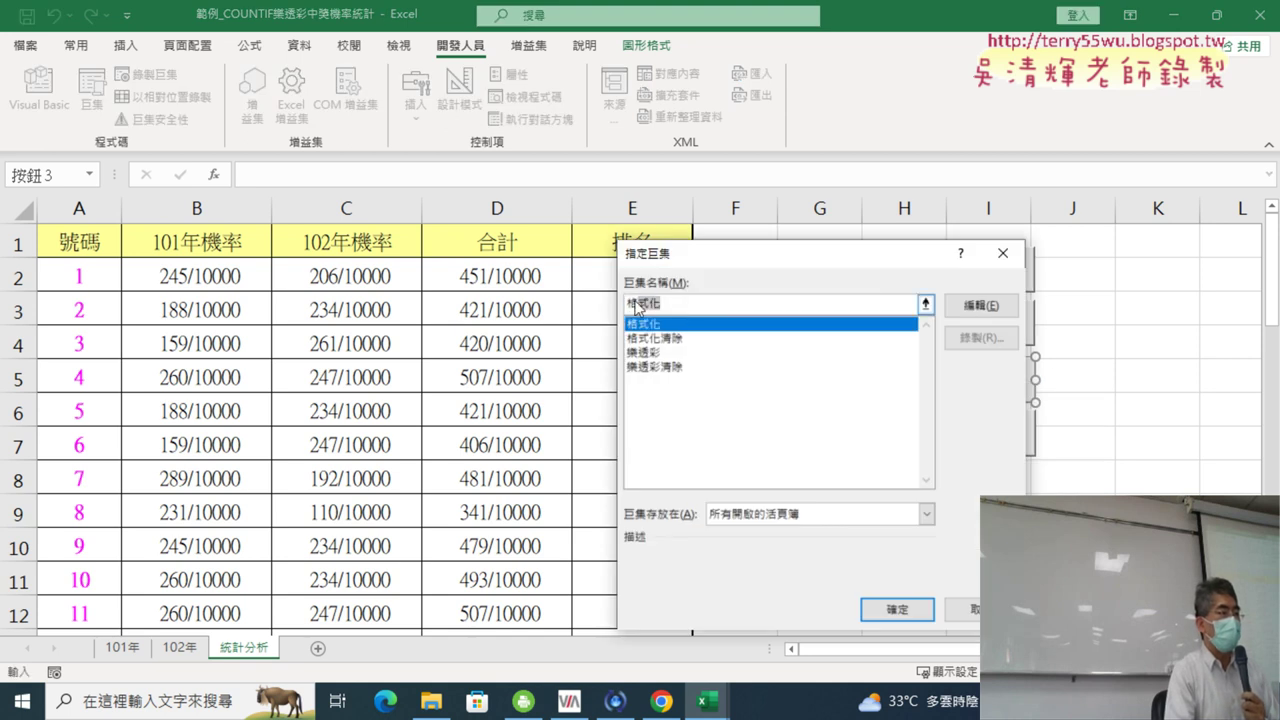
click(643, 352)
click(897, 609)
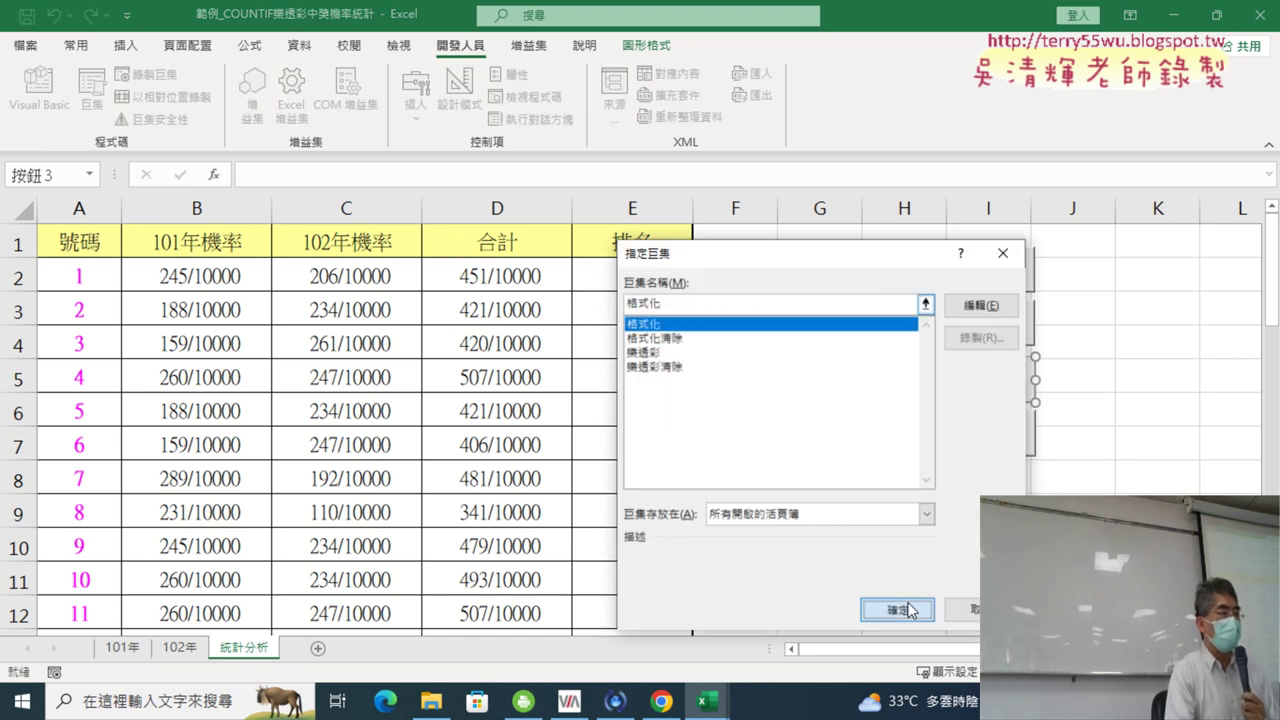
click(916, 377)
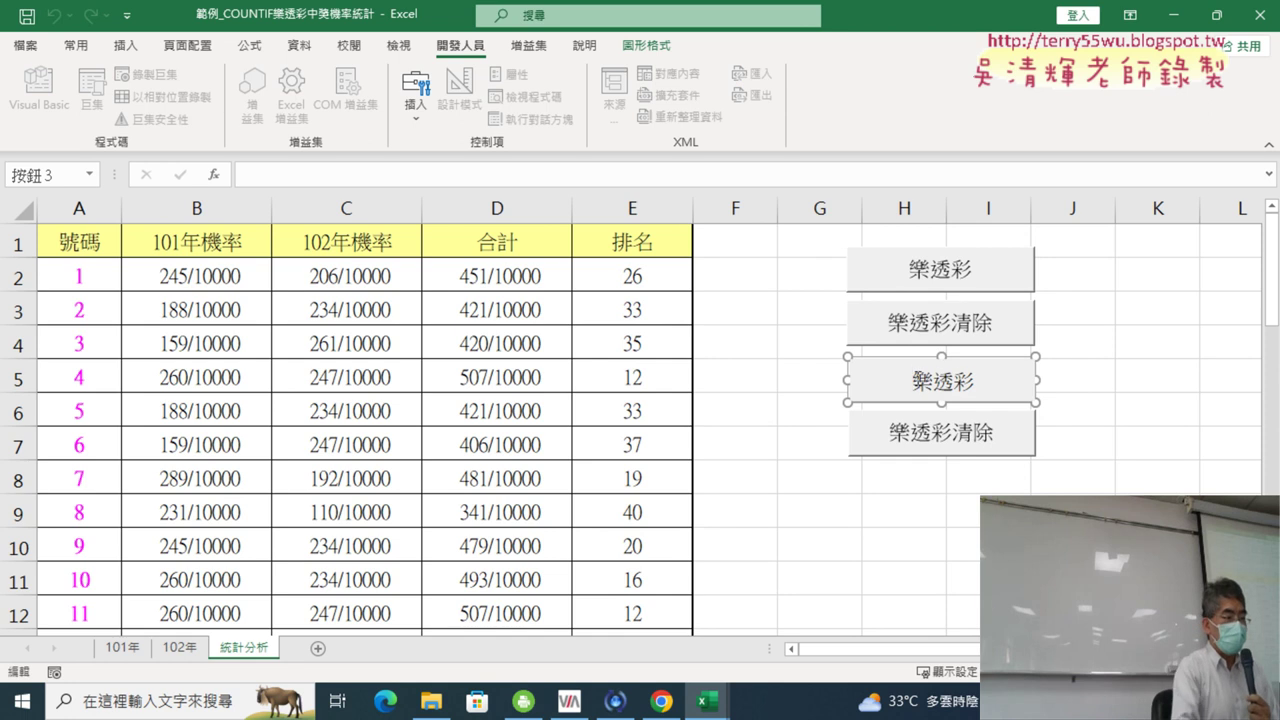
key(Delete)
key(Delete)
key(Delete)
text(格式化)
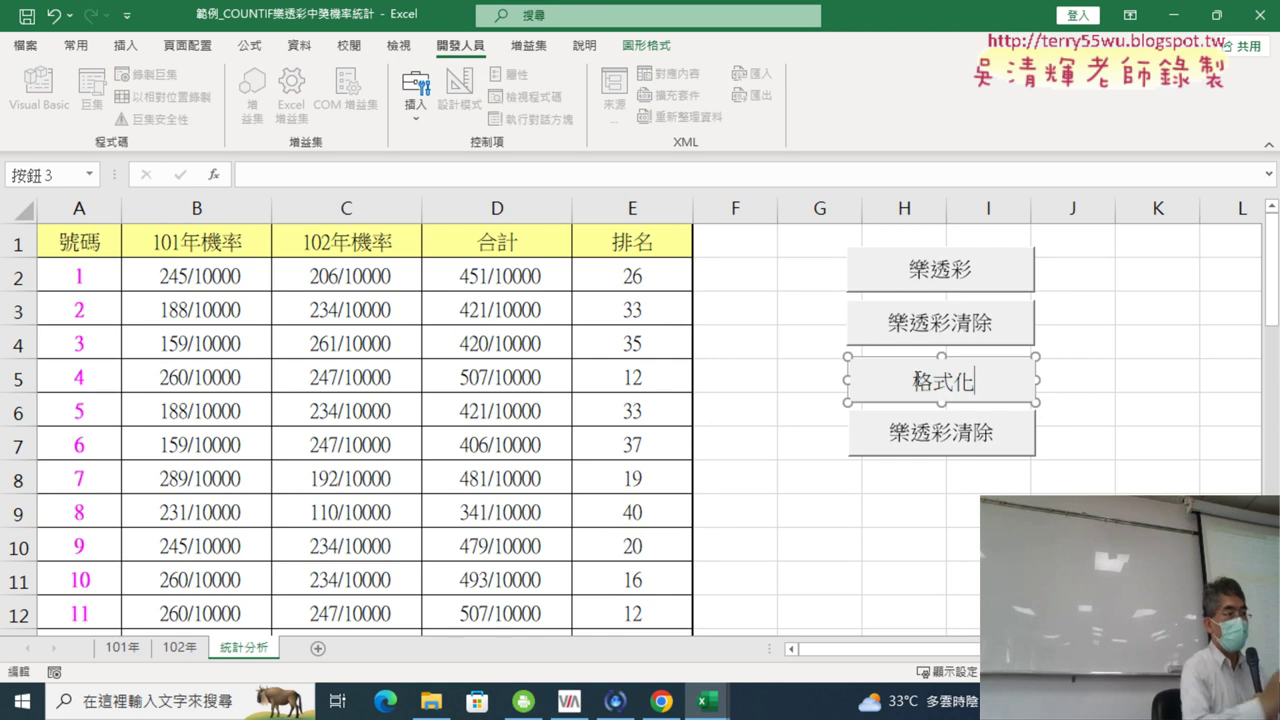
- Assign the 格式化清除 macro to the fourth button and caption it 格式化清除
right_click(945, 450)
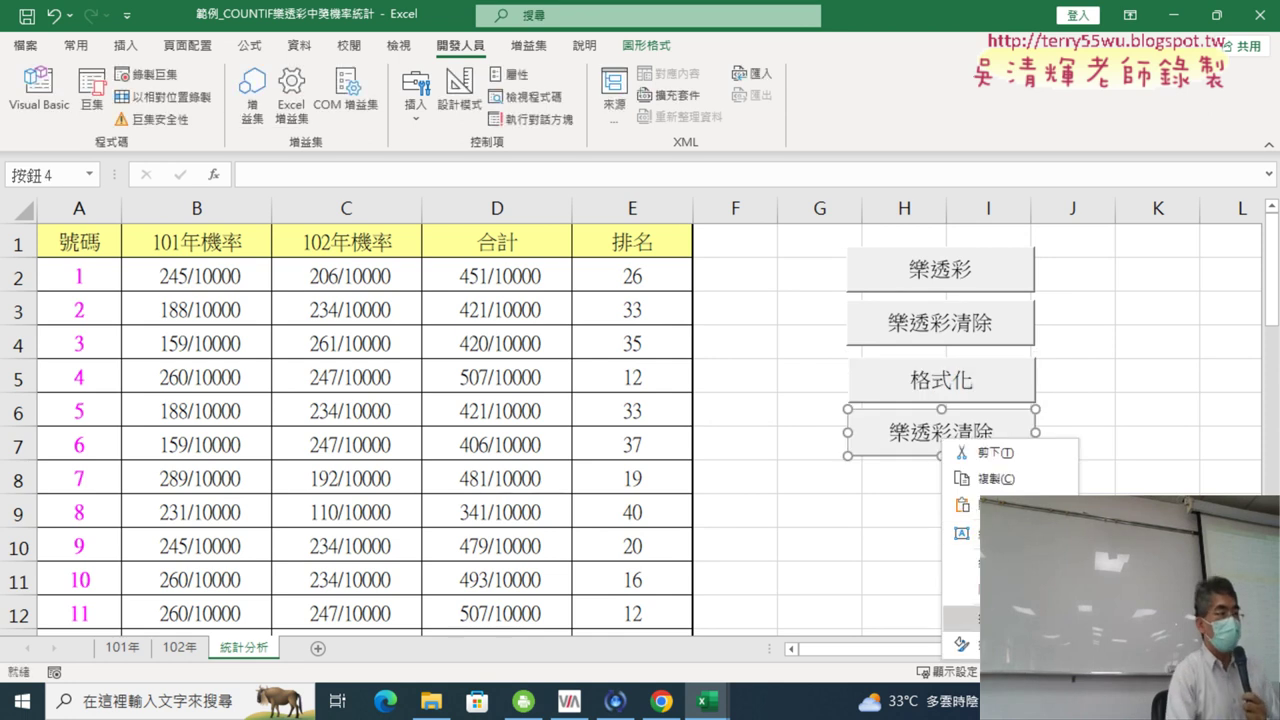
click(960, 628)
click(655, 386)
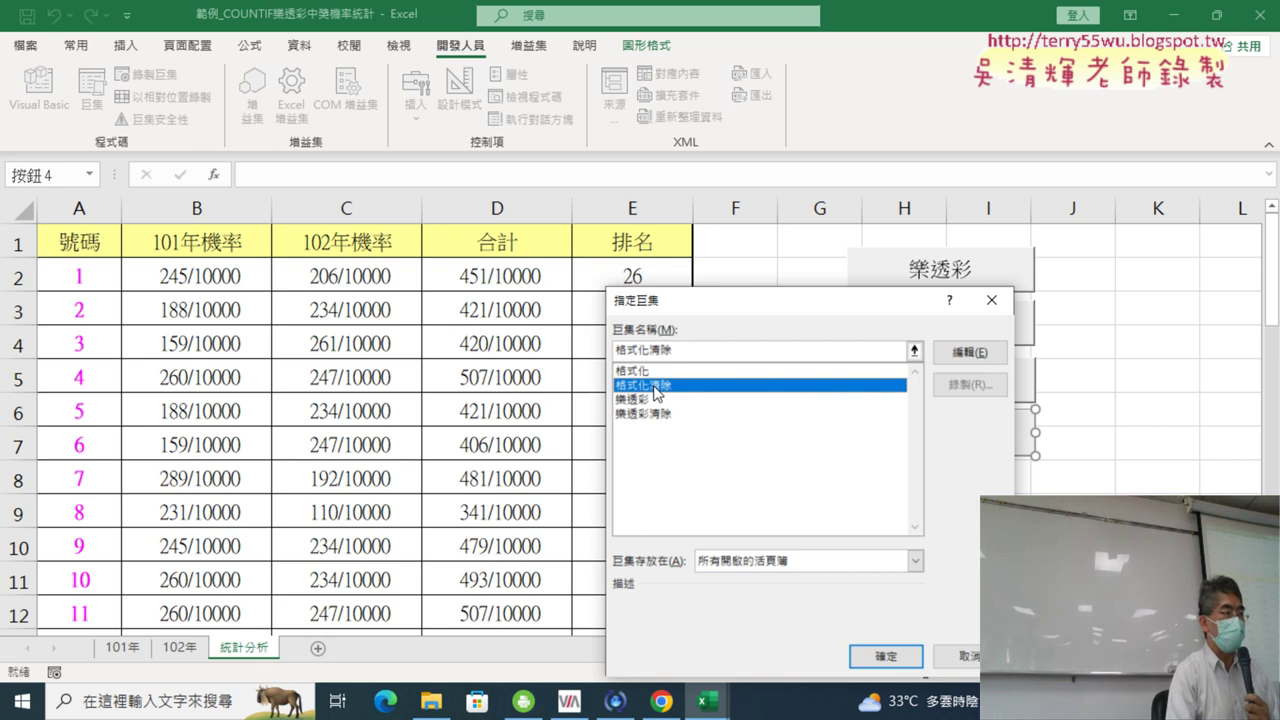
right_click(662, 350)
click(713, 451)
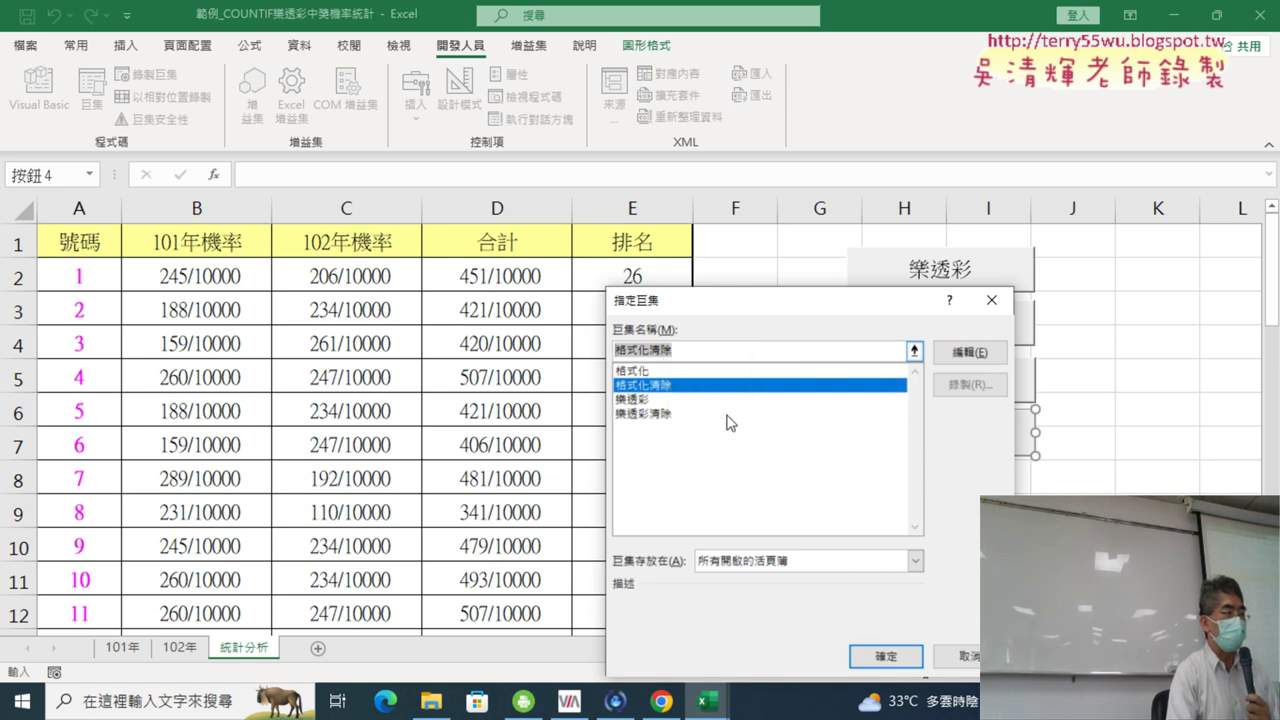
click(886, 656)
click(889, 436)
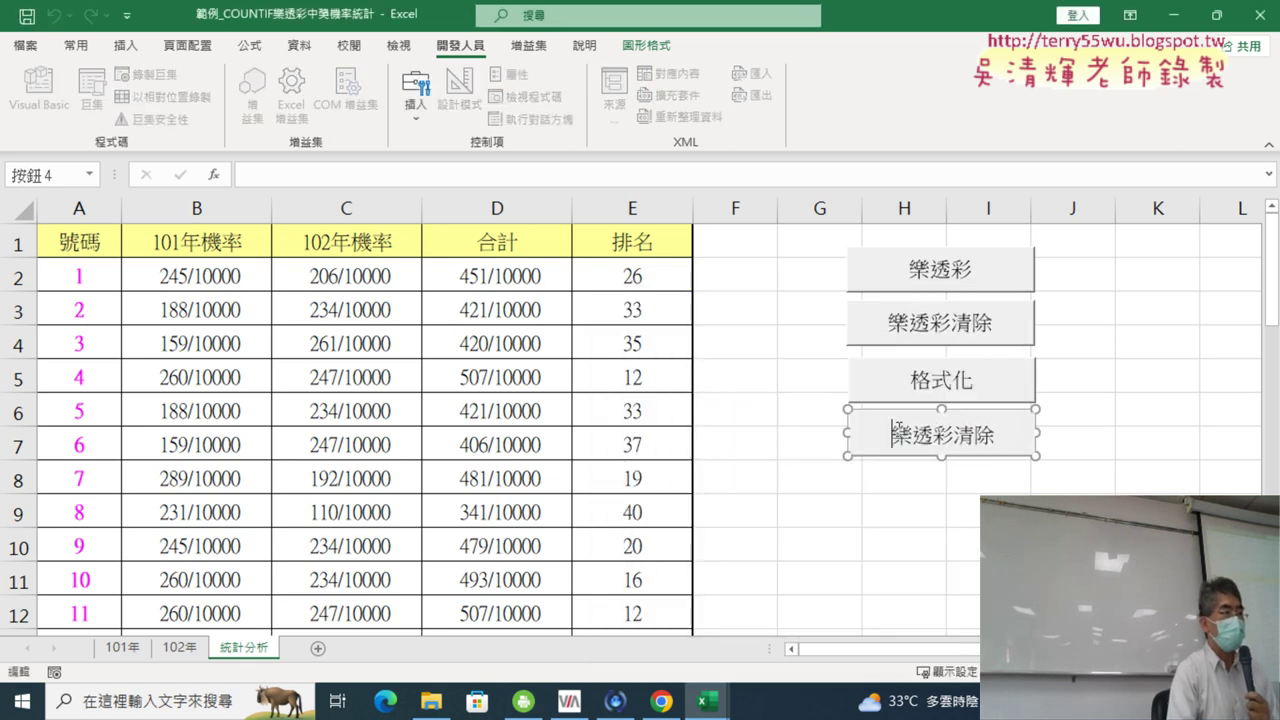
key(Delete)
key(Delete)
key(Delete)
key(Delete)
key(Delete)
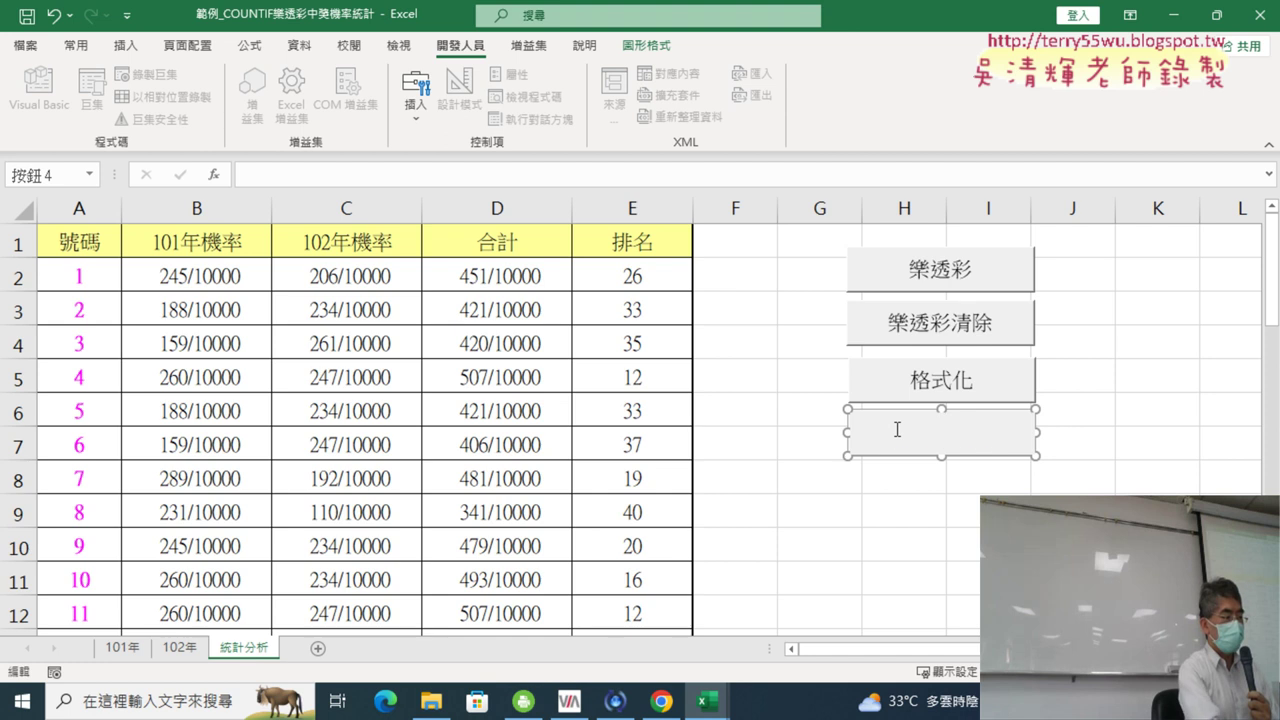
text(格式化清除)
click(1158, 546)
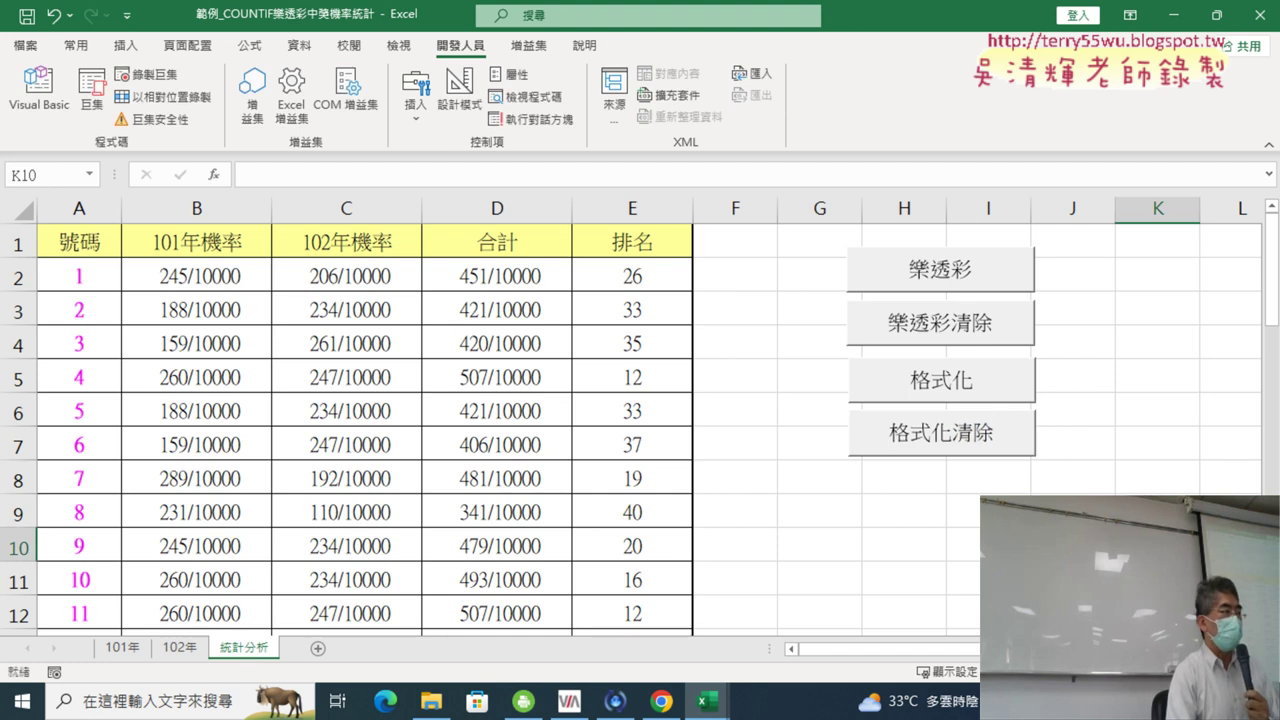
- Click the 格式化 button, check the yellow top-seven numbers, and select cell A2
click(955, 385)
scroll(100, 371, down, 4)
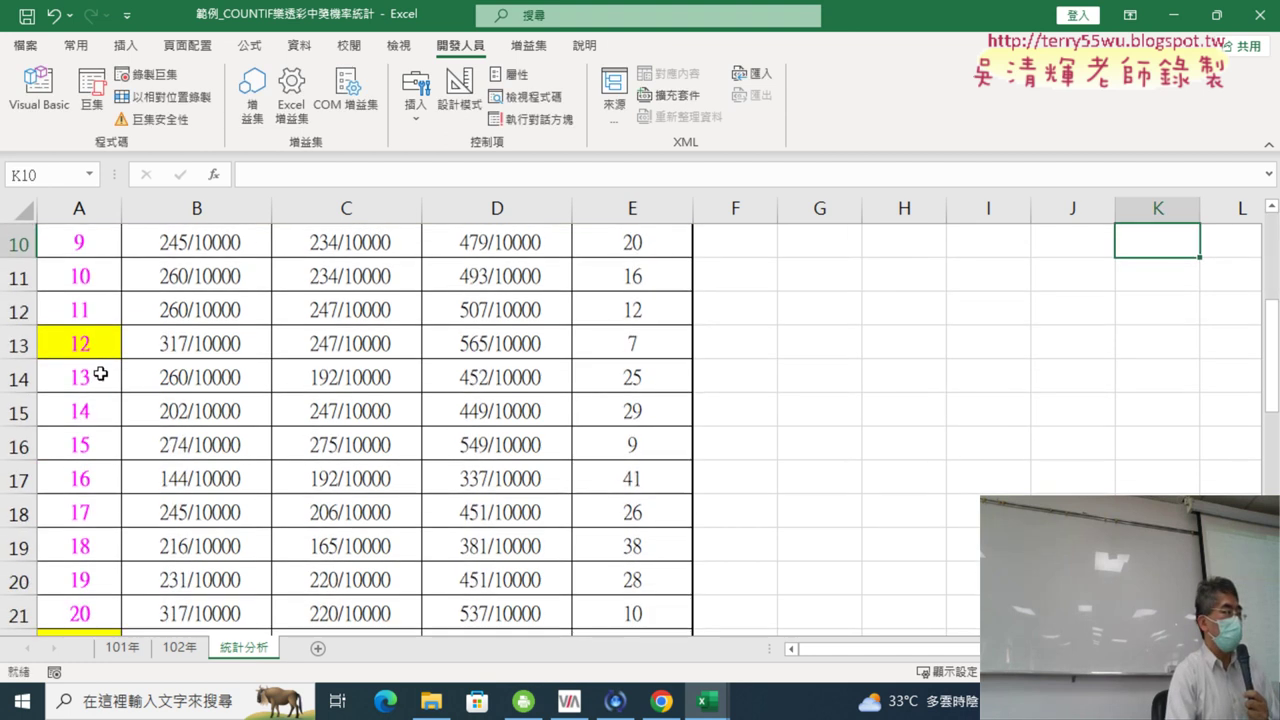
scroll(100, 371, up, 6)
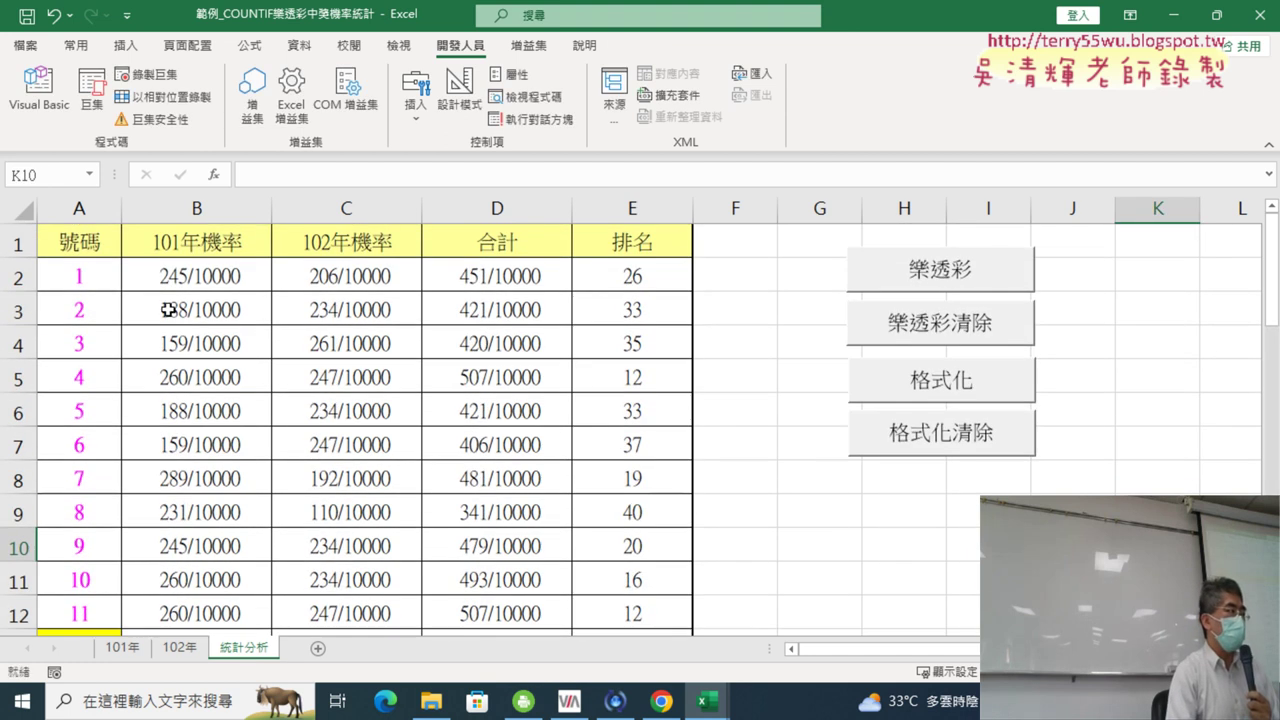
click(84, 280)
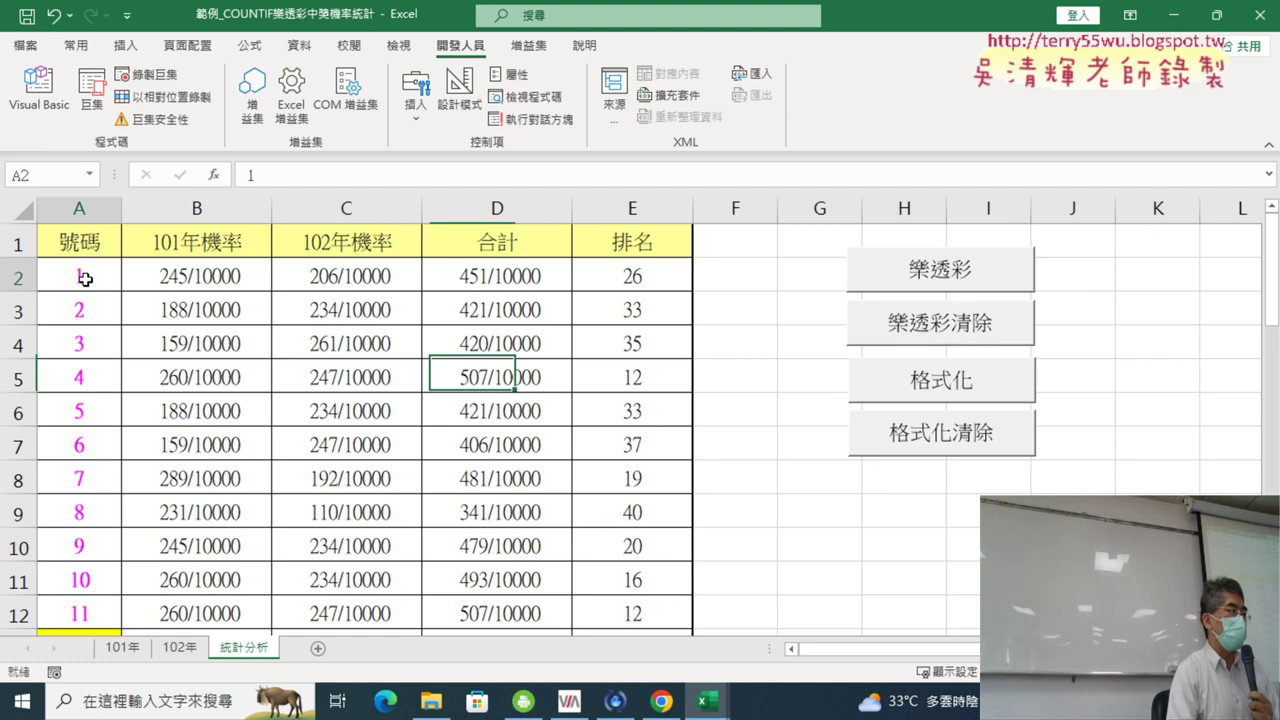
- Freeze the header row with 檢視 → 凍結窗格 → 凍結頂端列
click(398, 45)
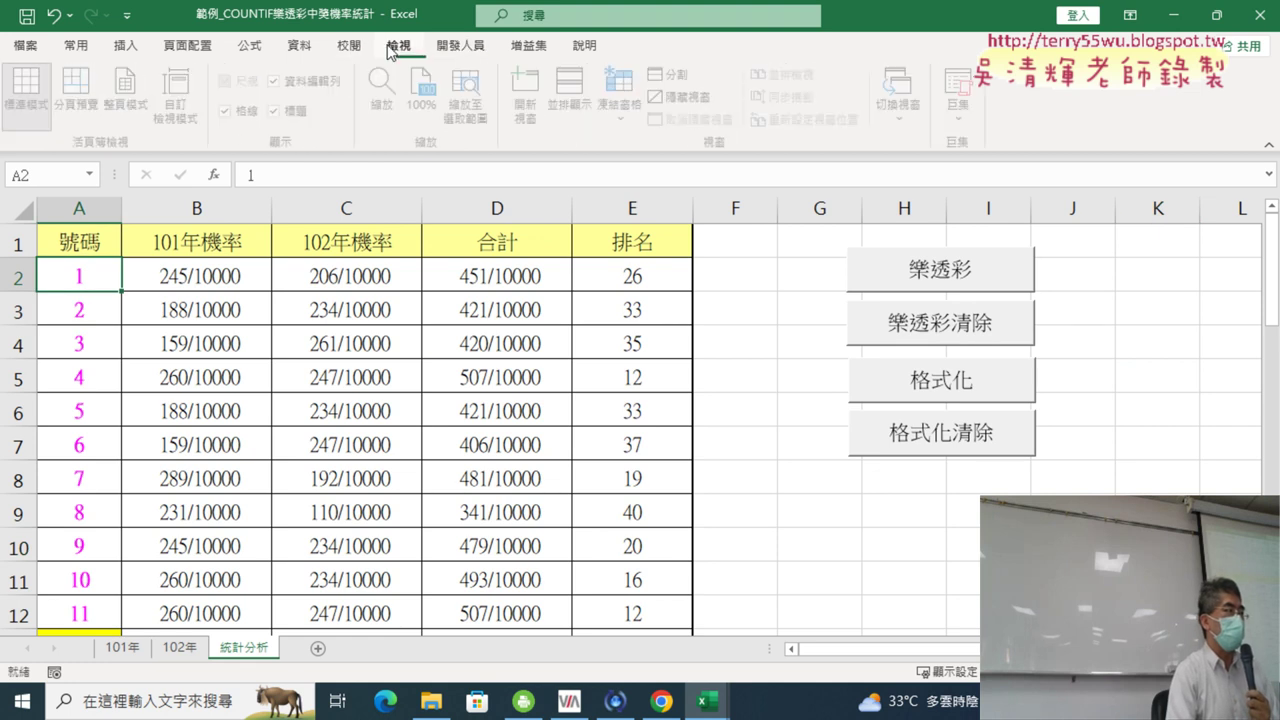
click(625, 92)
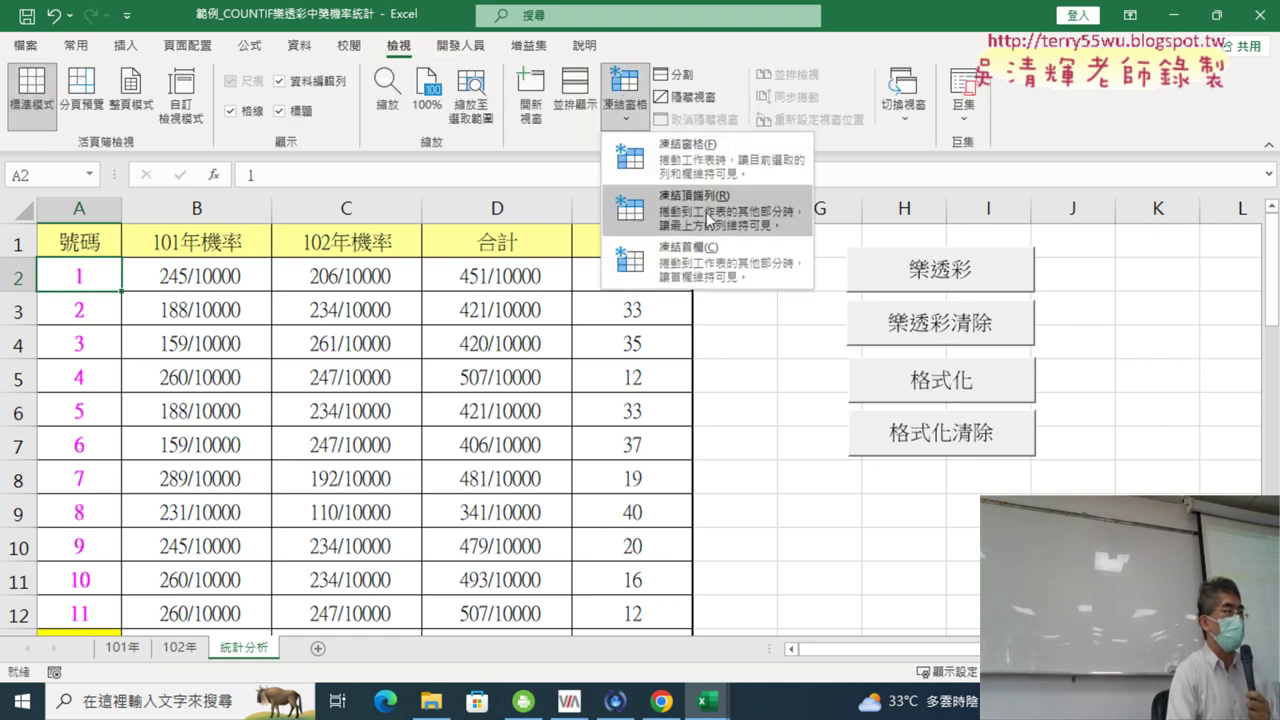
click(708, 218)
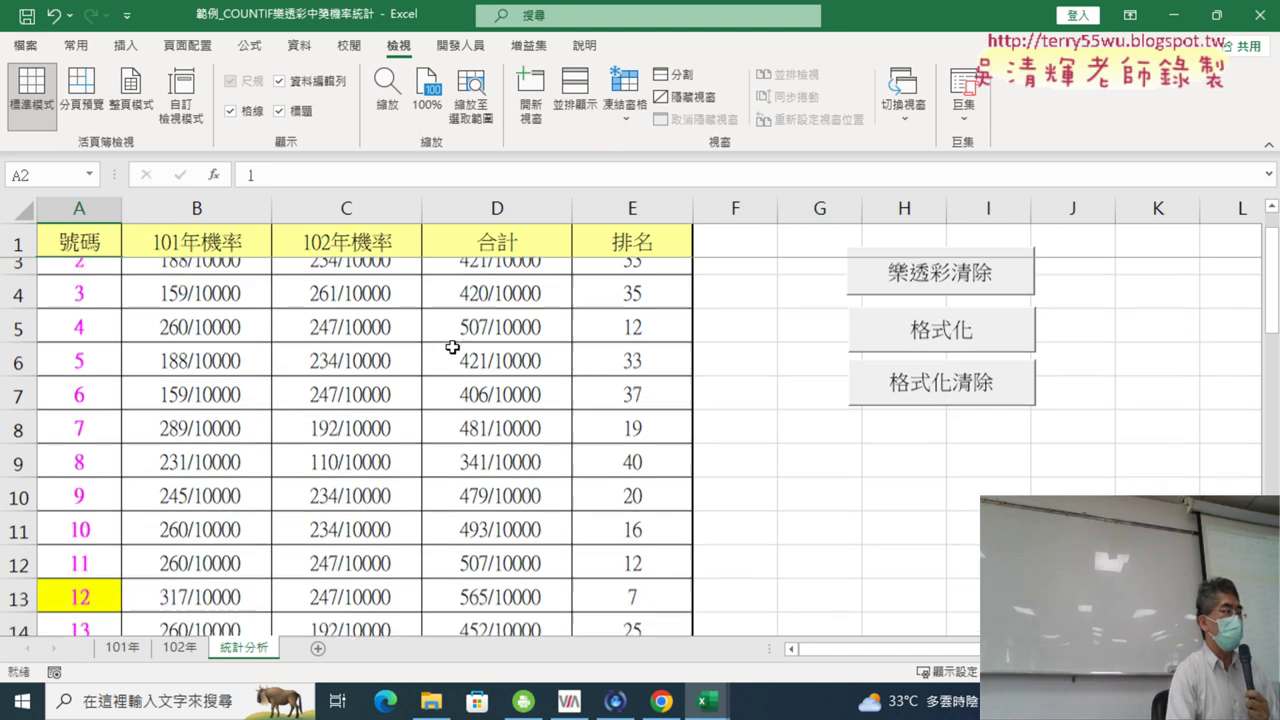
- Scroll the sheet to confirm the header stays visible, then switch to the Google Docs notes
scroll(451, 340, down, 3)
scroll(453, 344, down, 4)
scroll(453, 344, down, 10)
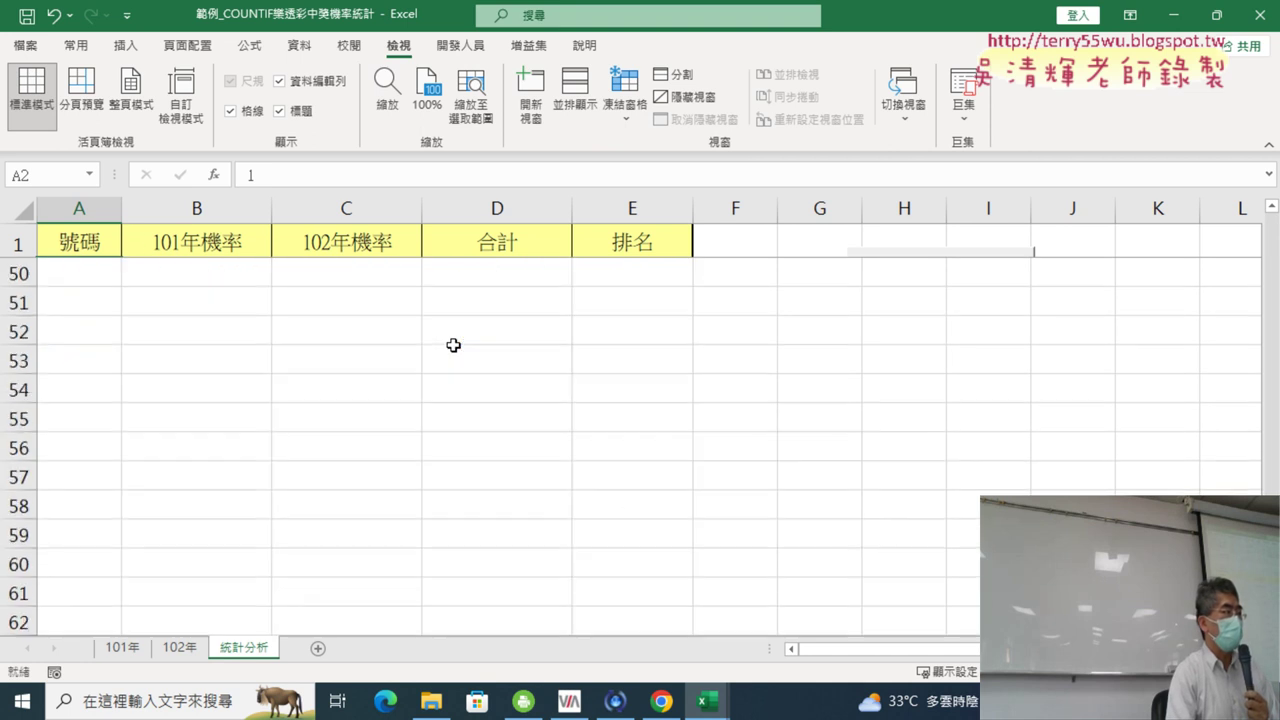
scroll(453, 344, up, 10)
scroll(453, 344, up, 4)
scroll(453, 344, up, 3)
scroll(453, 344, down, 8)
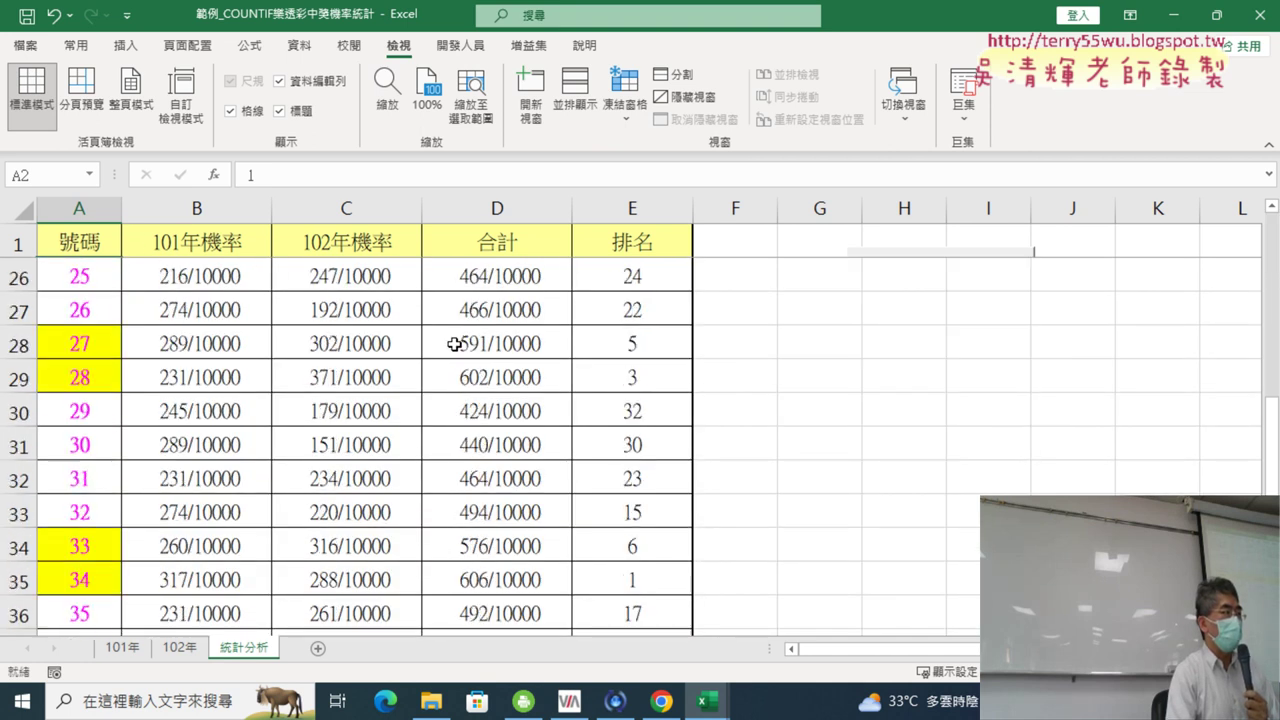
scroll(500, 397, up, 3)
scroll(500, 337, up, 5)
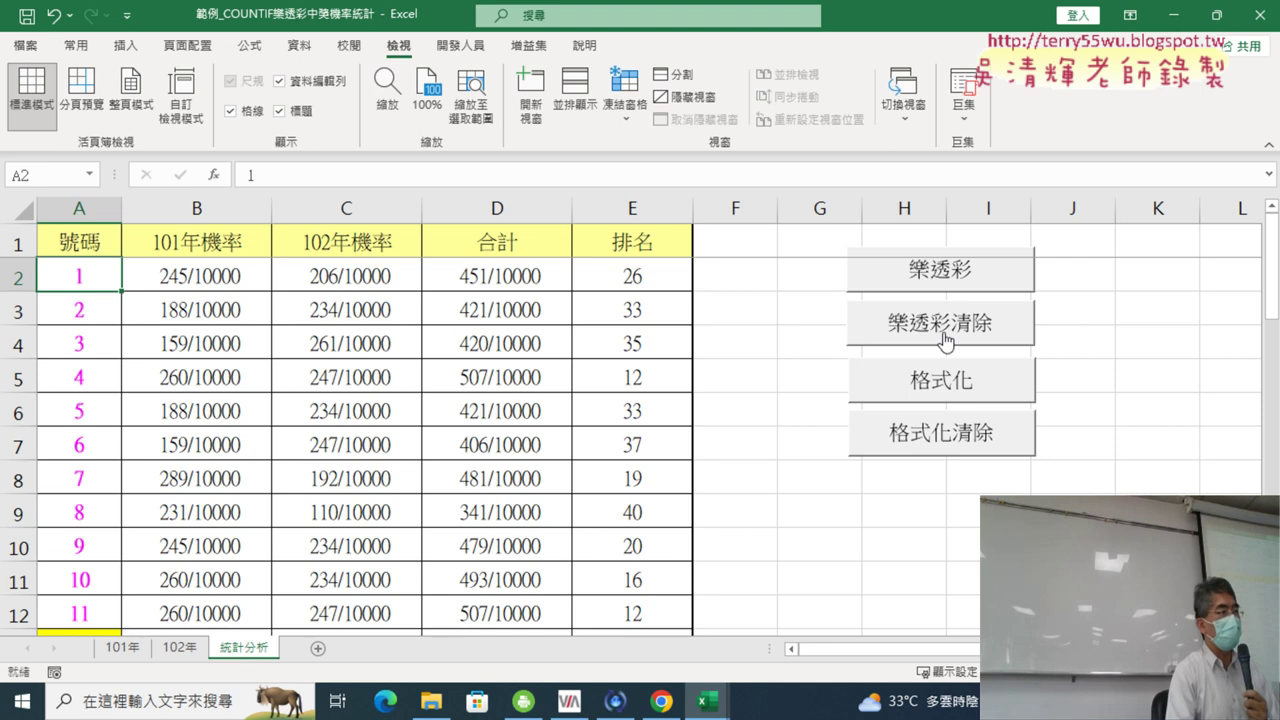
scroll(572, 390, down, 3)
scroll(572, 390, down, 4)
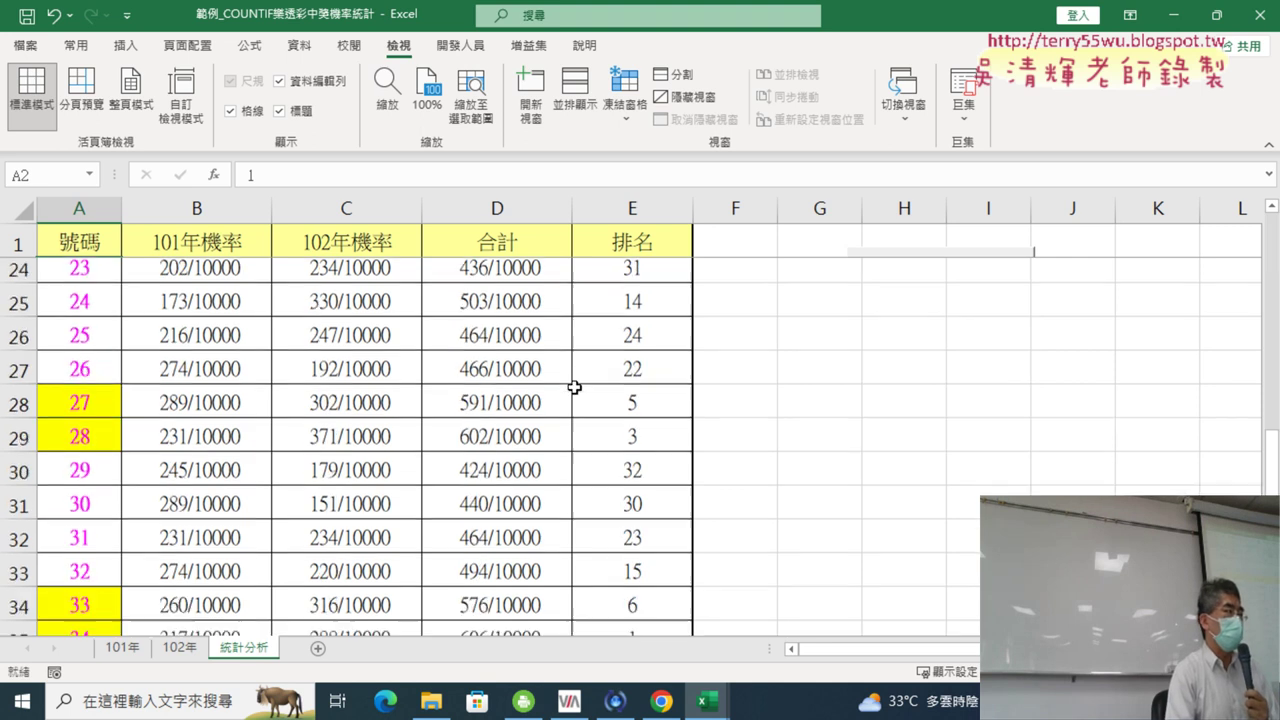
scroll(572, 390, down, 3)
scroll(573, 388, up, 4)
scroll(574, 387, up, 6)
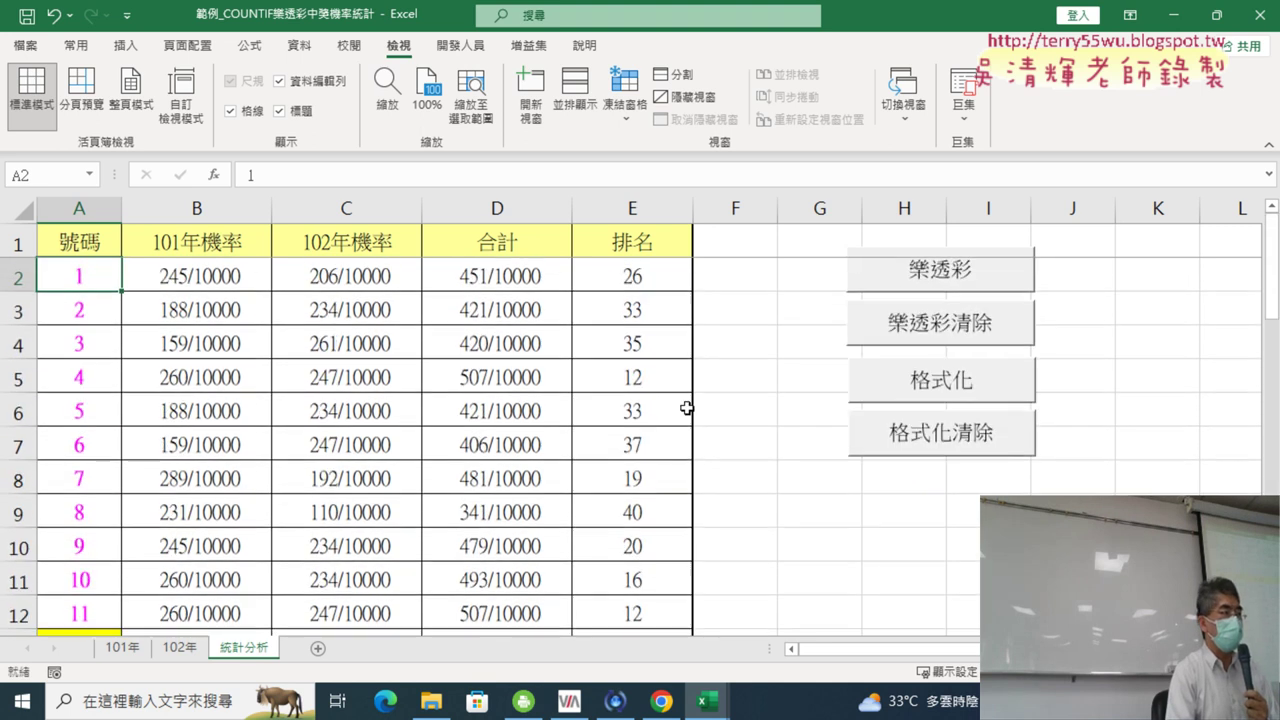
scroll(583, 411, down, 2)
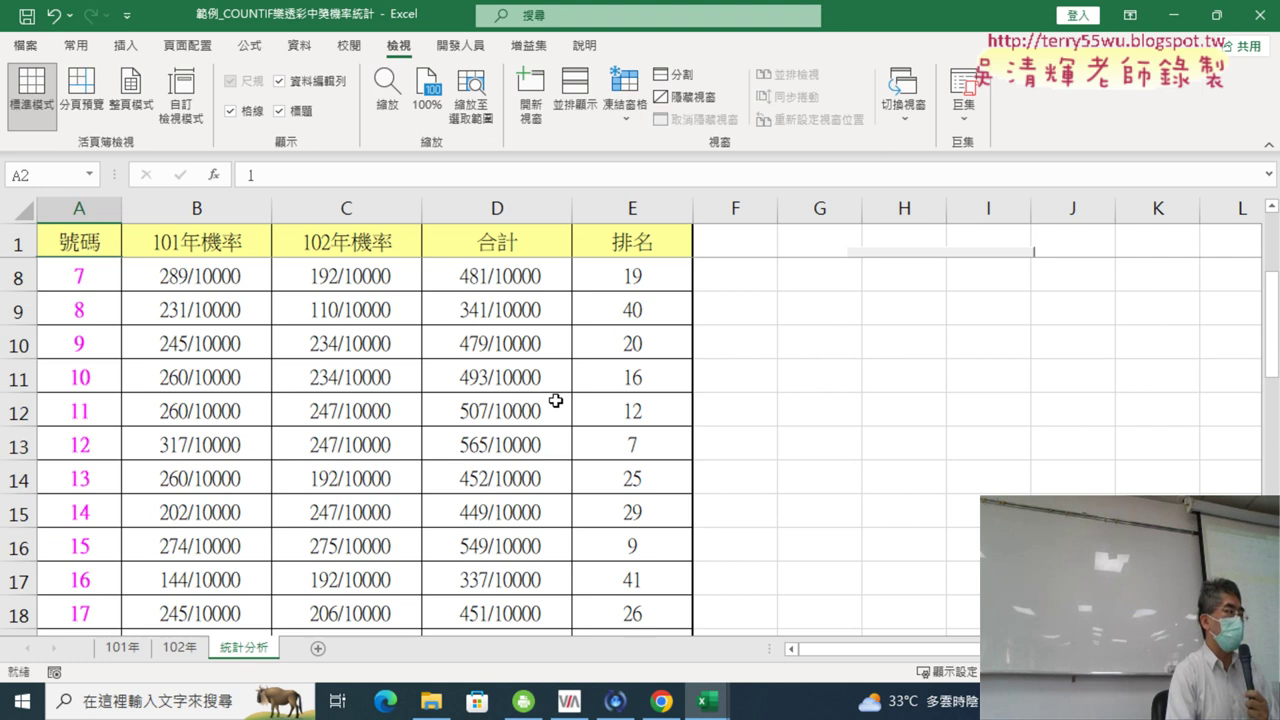
scroll(555, 400, up, 2)
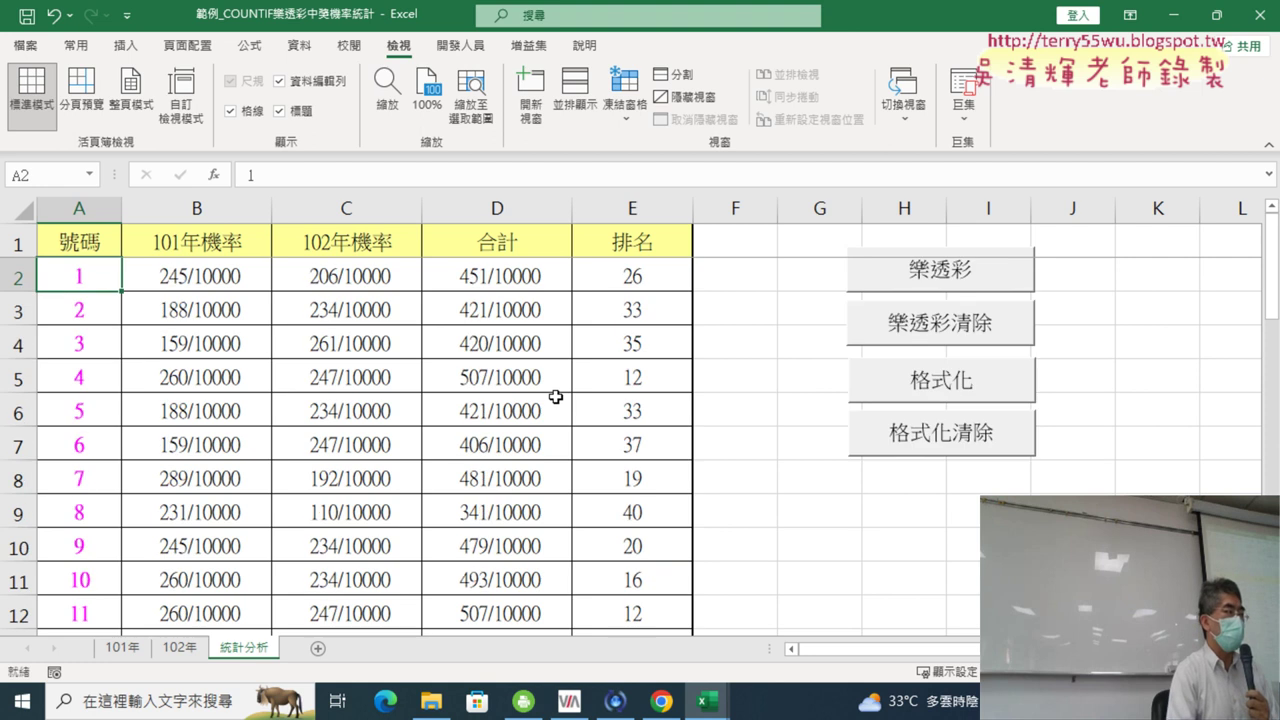
click(661, 701)
- Scroll the 樂透彩程式碼 Google Doc down to the 格式化 and 清除格式化 Sub code
scroll(733, 548, down, 5)
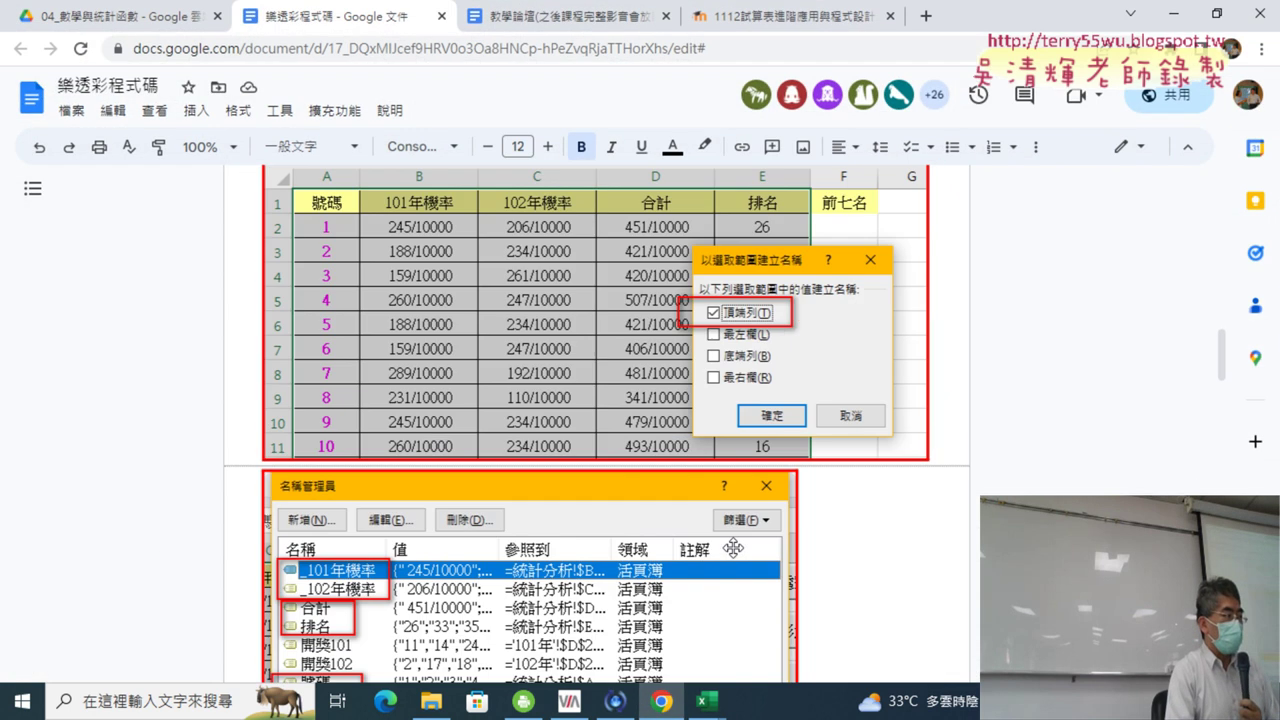
scroll(733, 548, down, 5)
scroll(600, 500, down, 3)
scroll(477, 467, down, 2)
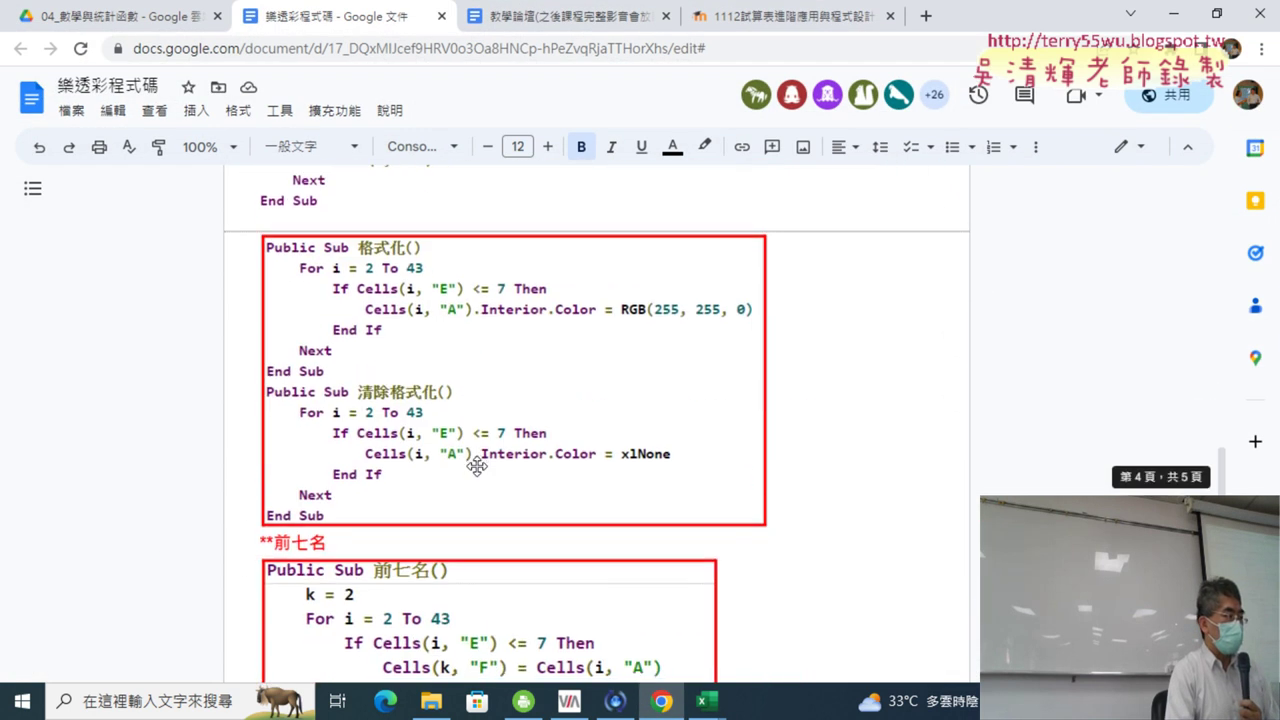
scroll(520, 323, down, 2)
scroll(427, 342, up, 1)
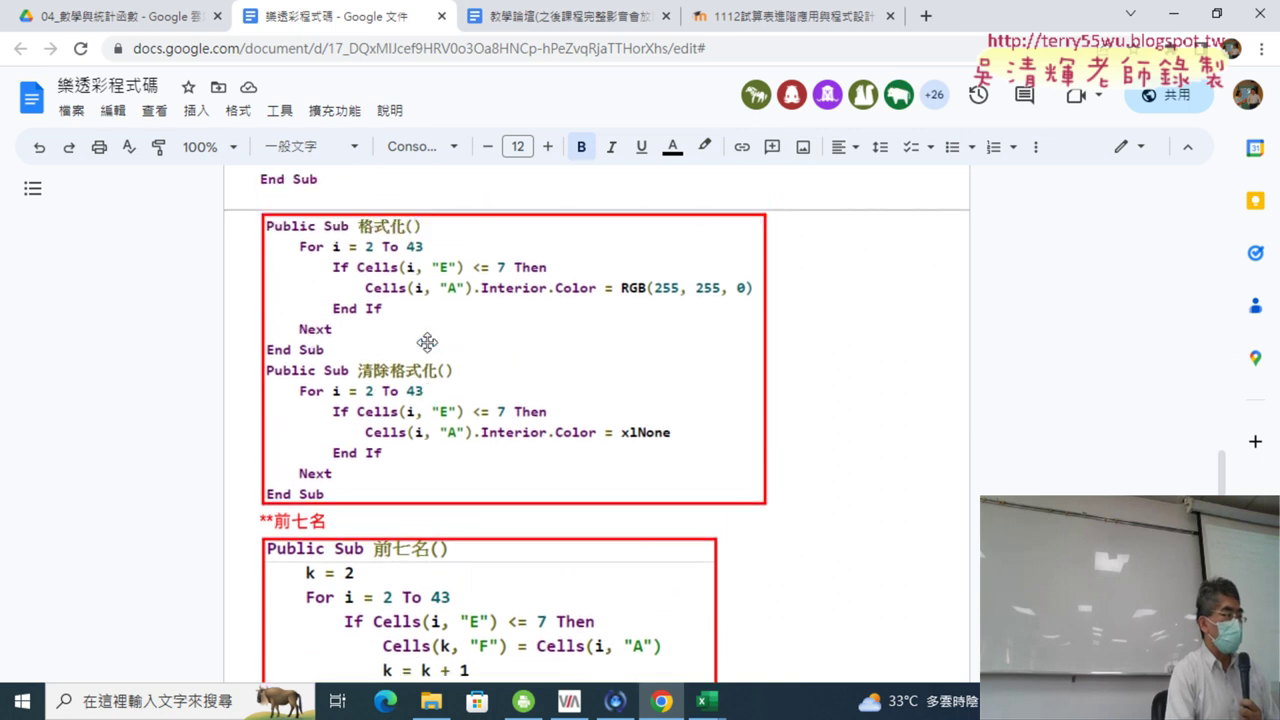